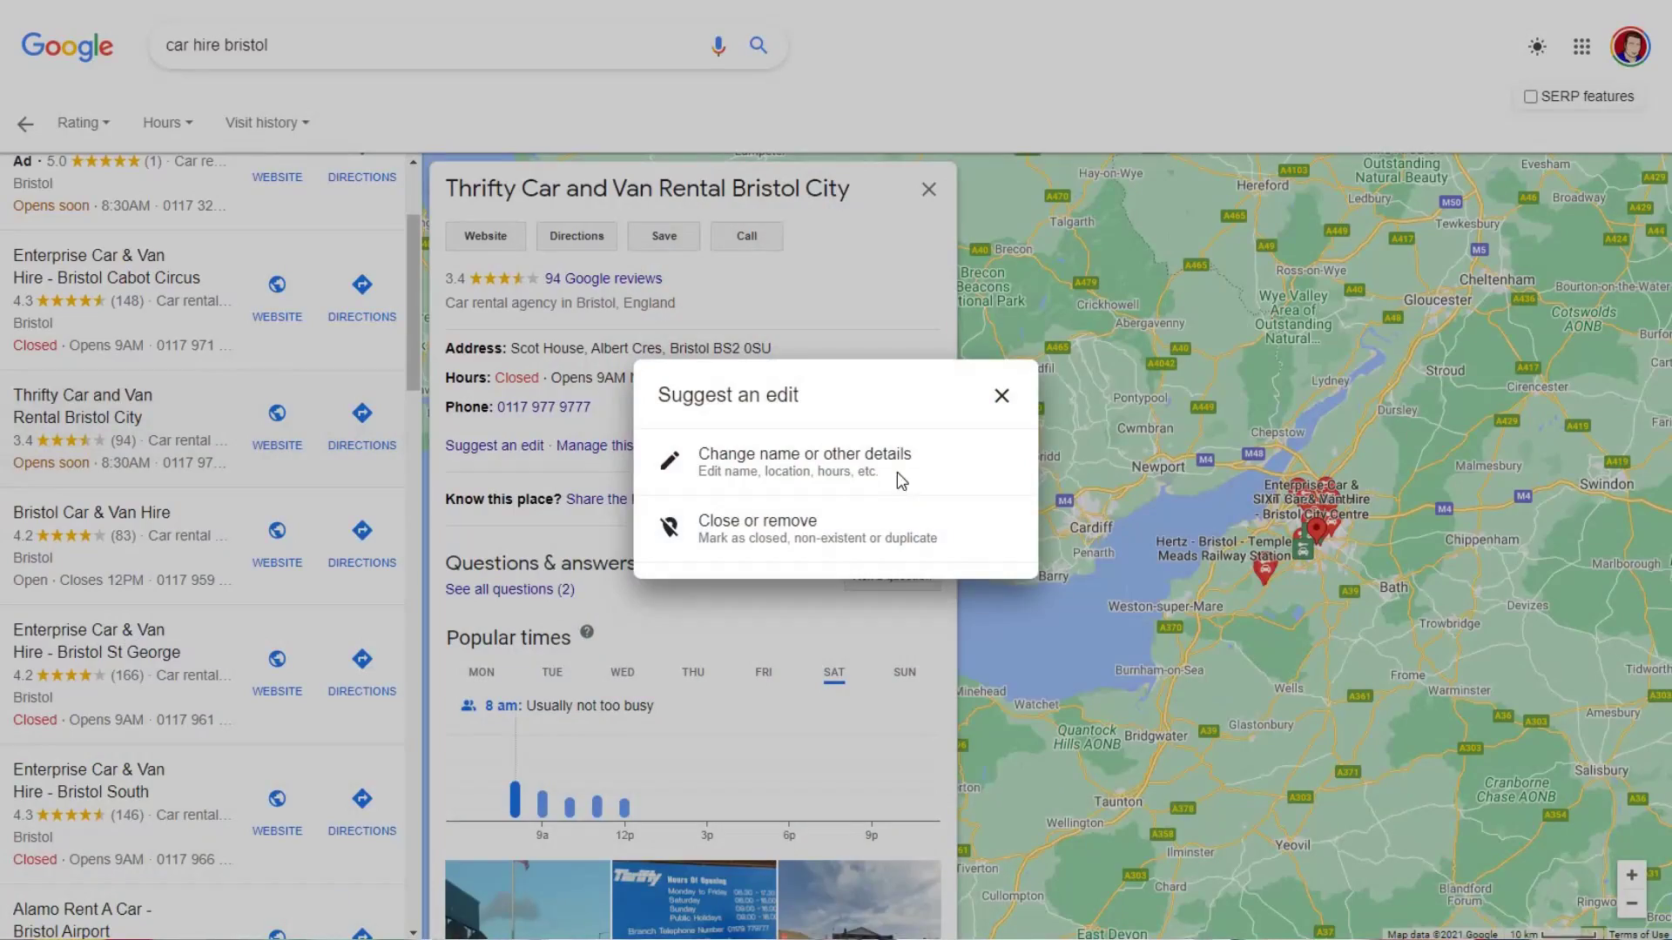
Choose to change the name or other details in the suggested edit for Thrifty Car and Van Rental Bristol City
click(938, 451)
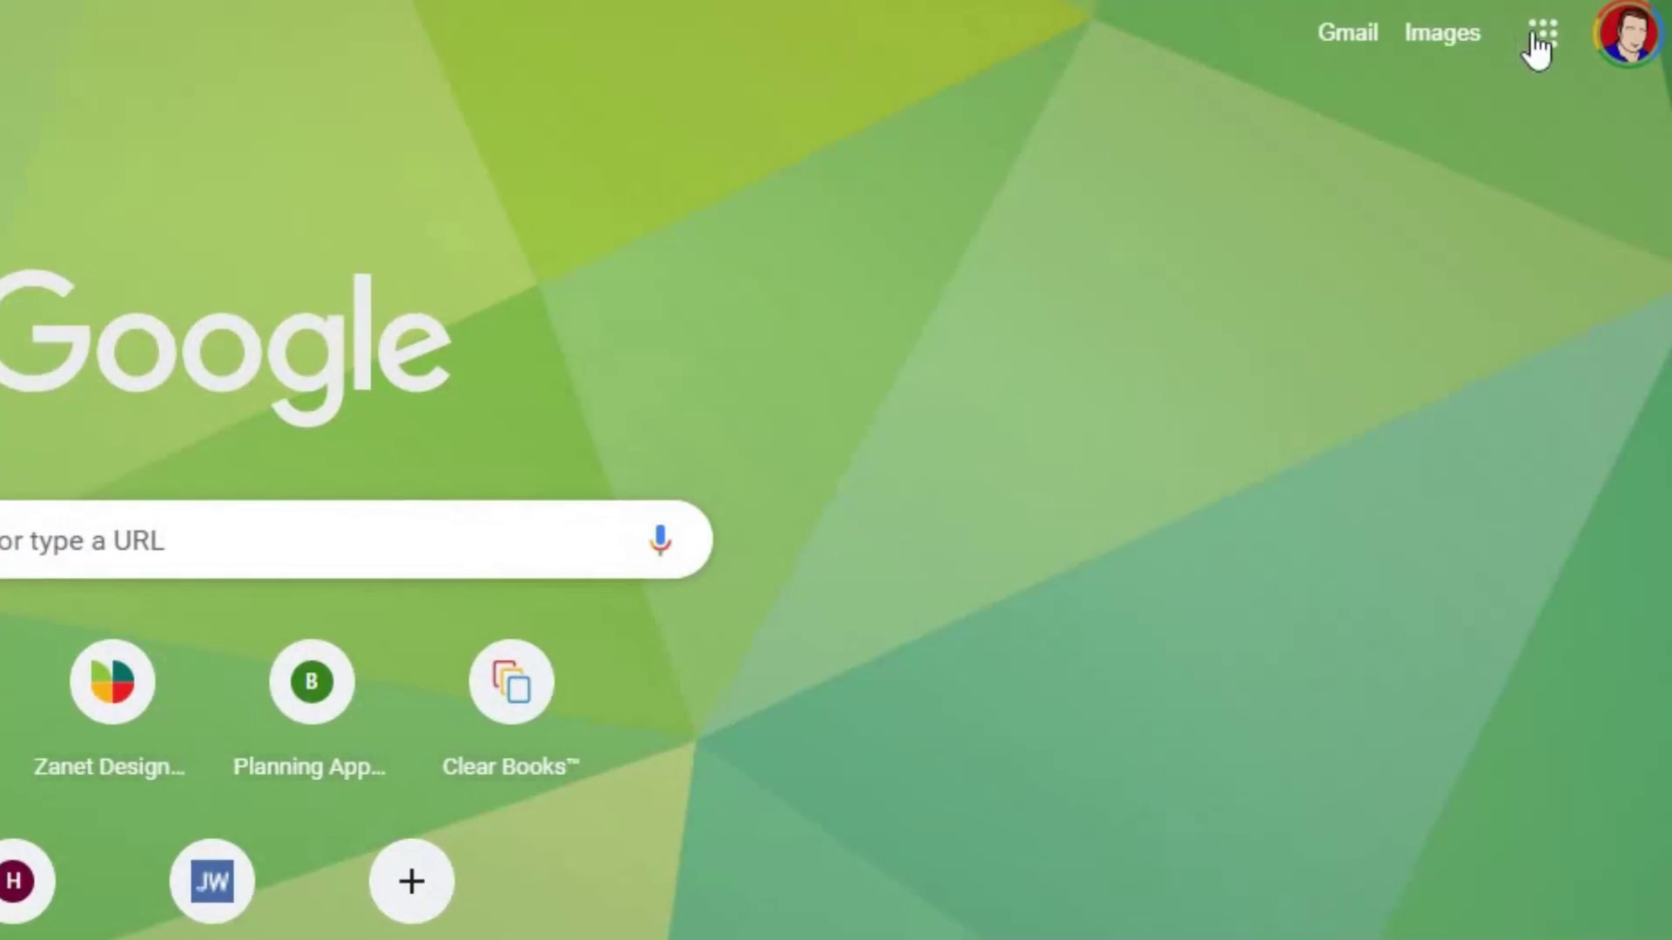
Open My Business from the list of Google apps
click(1538, 37)
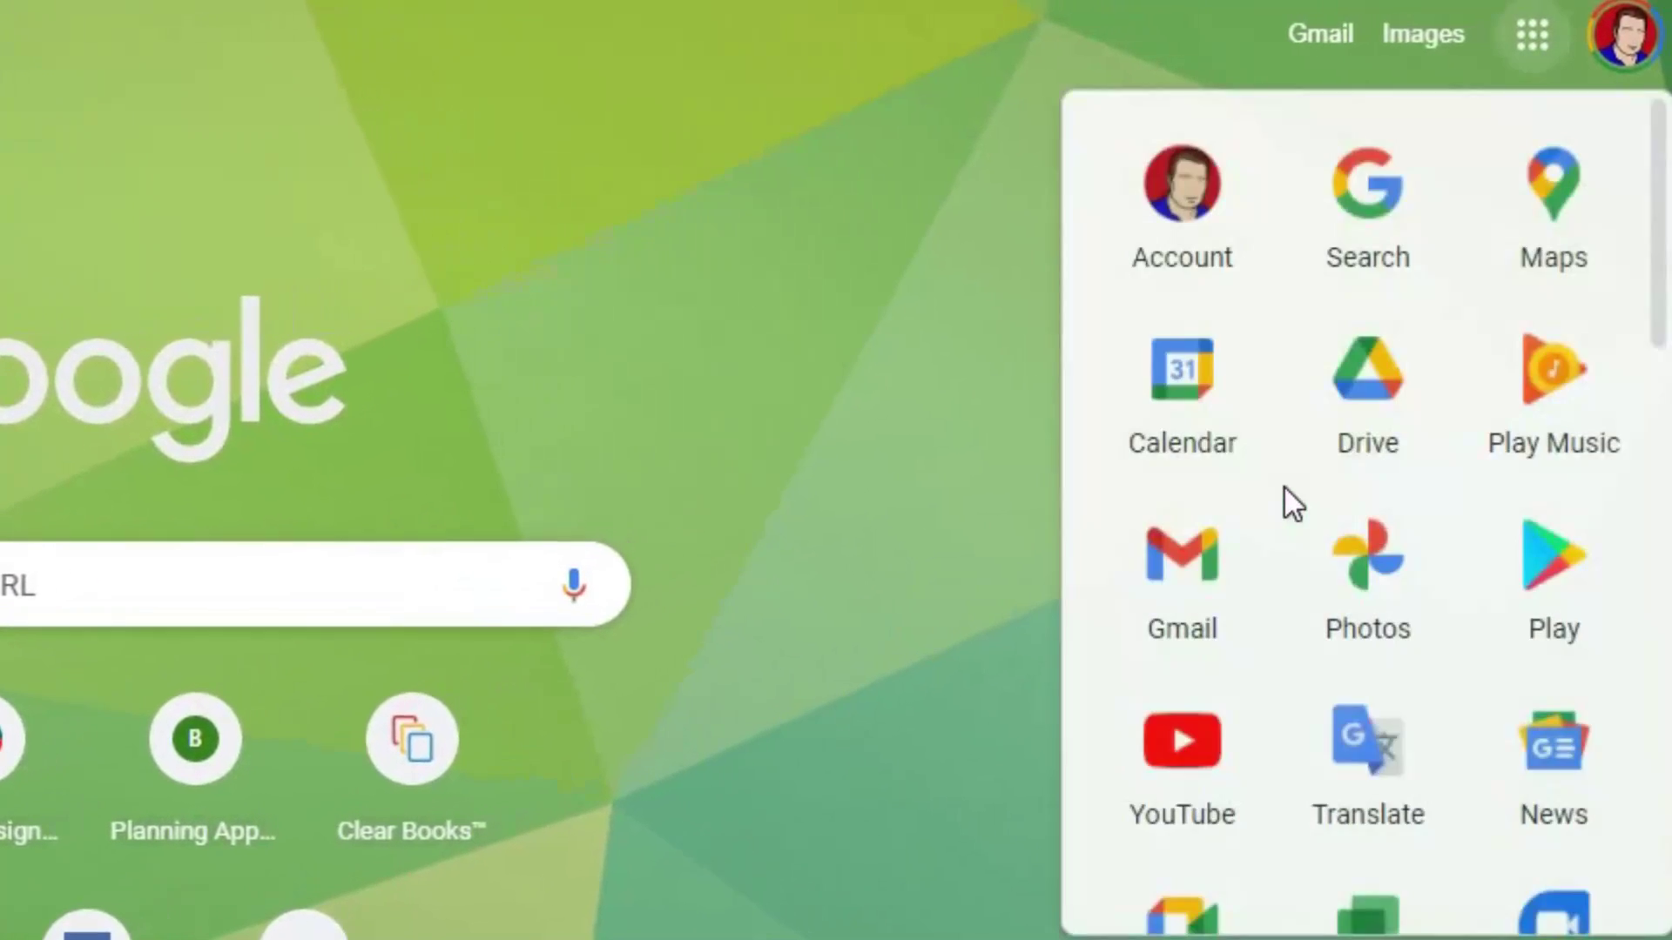
scroll(1281, 492, down, 5)
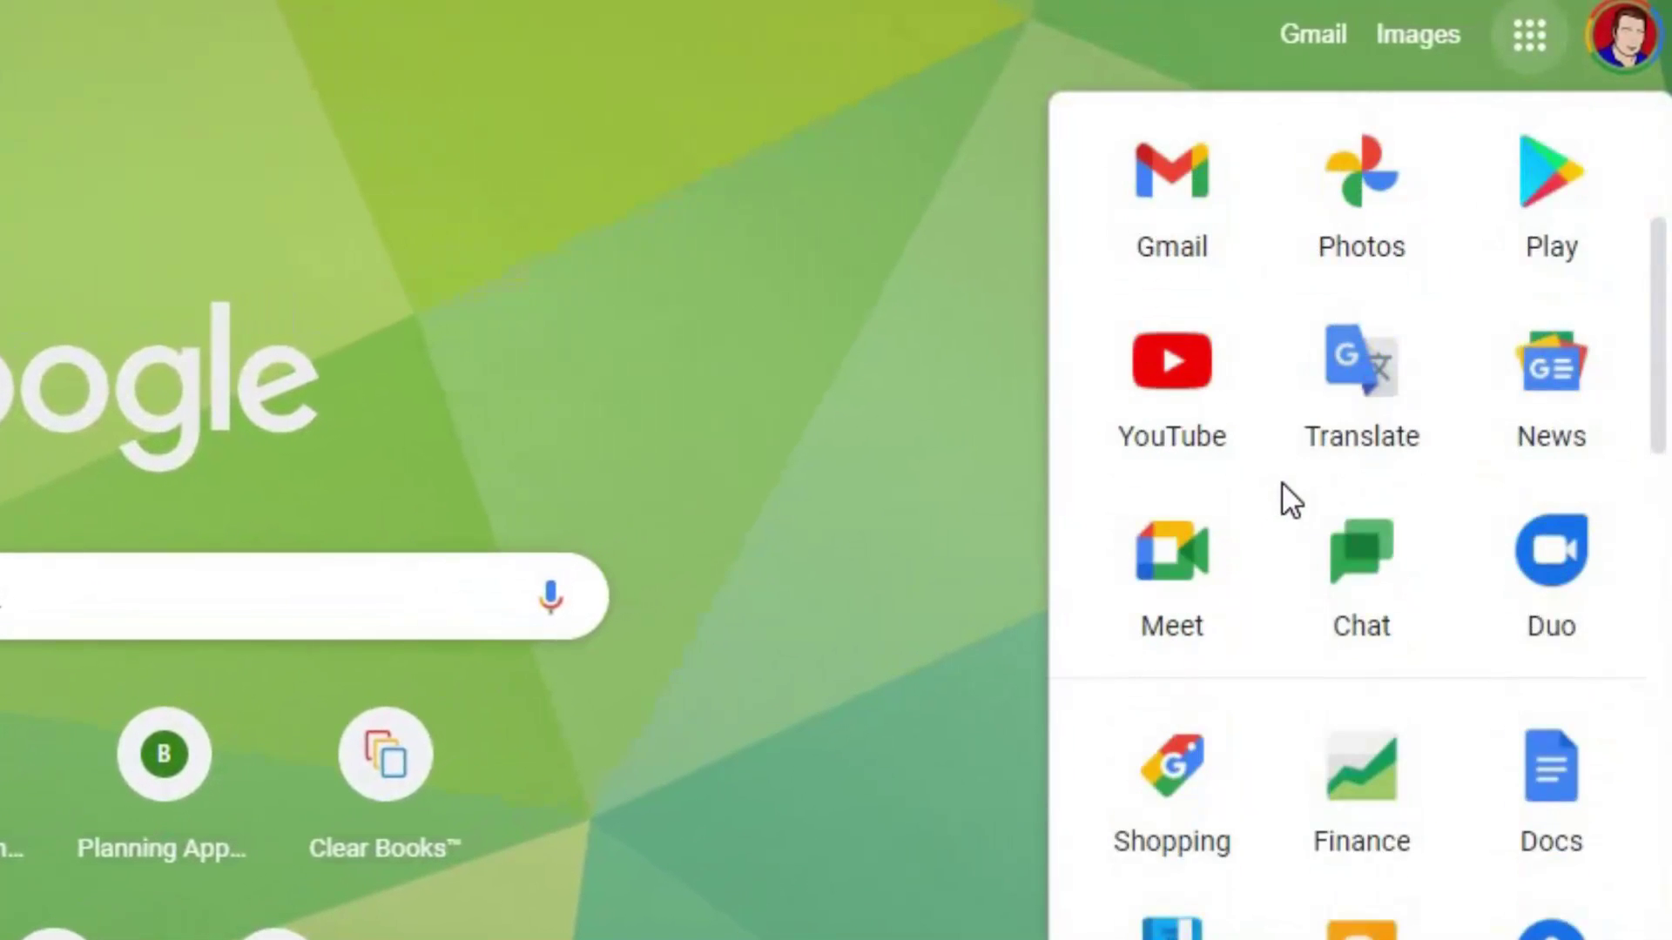
scroll(1284, 509, down, 6)
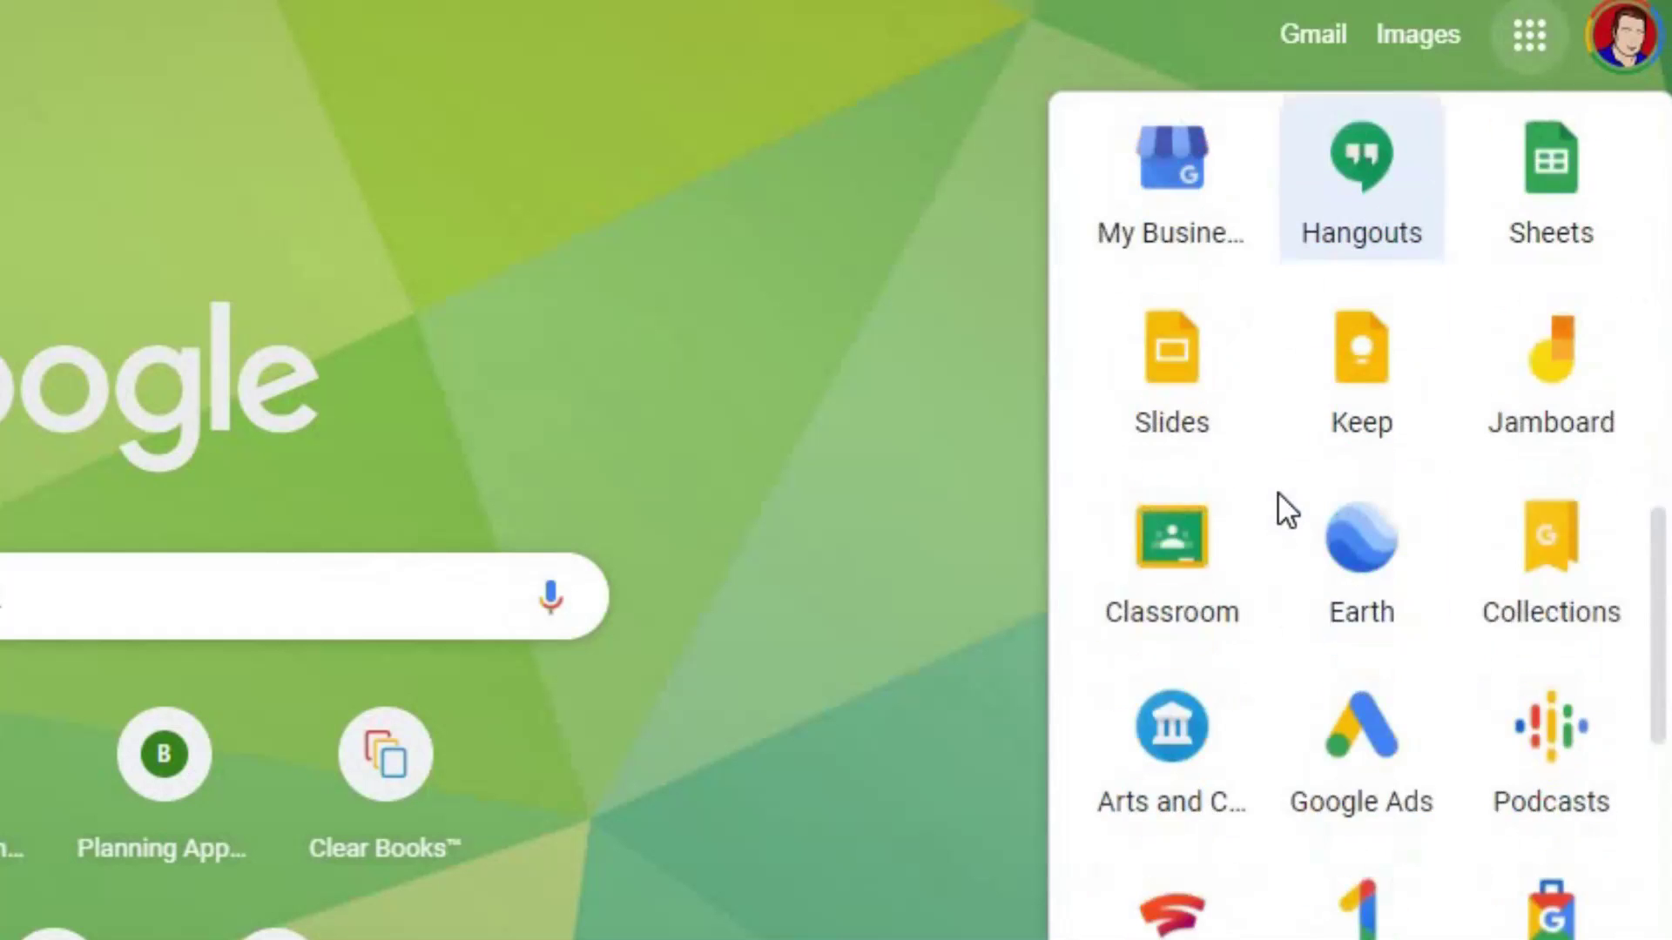
scroll(1277, 493, down, 2)
scroll(1277, 493, up, 10)
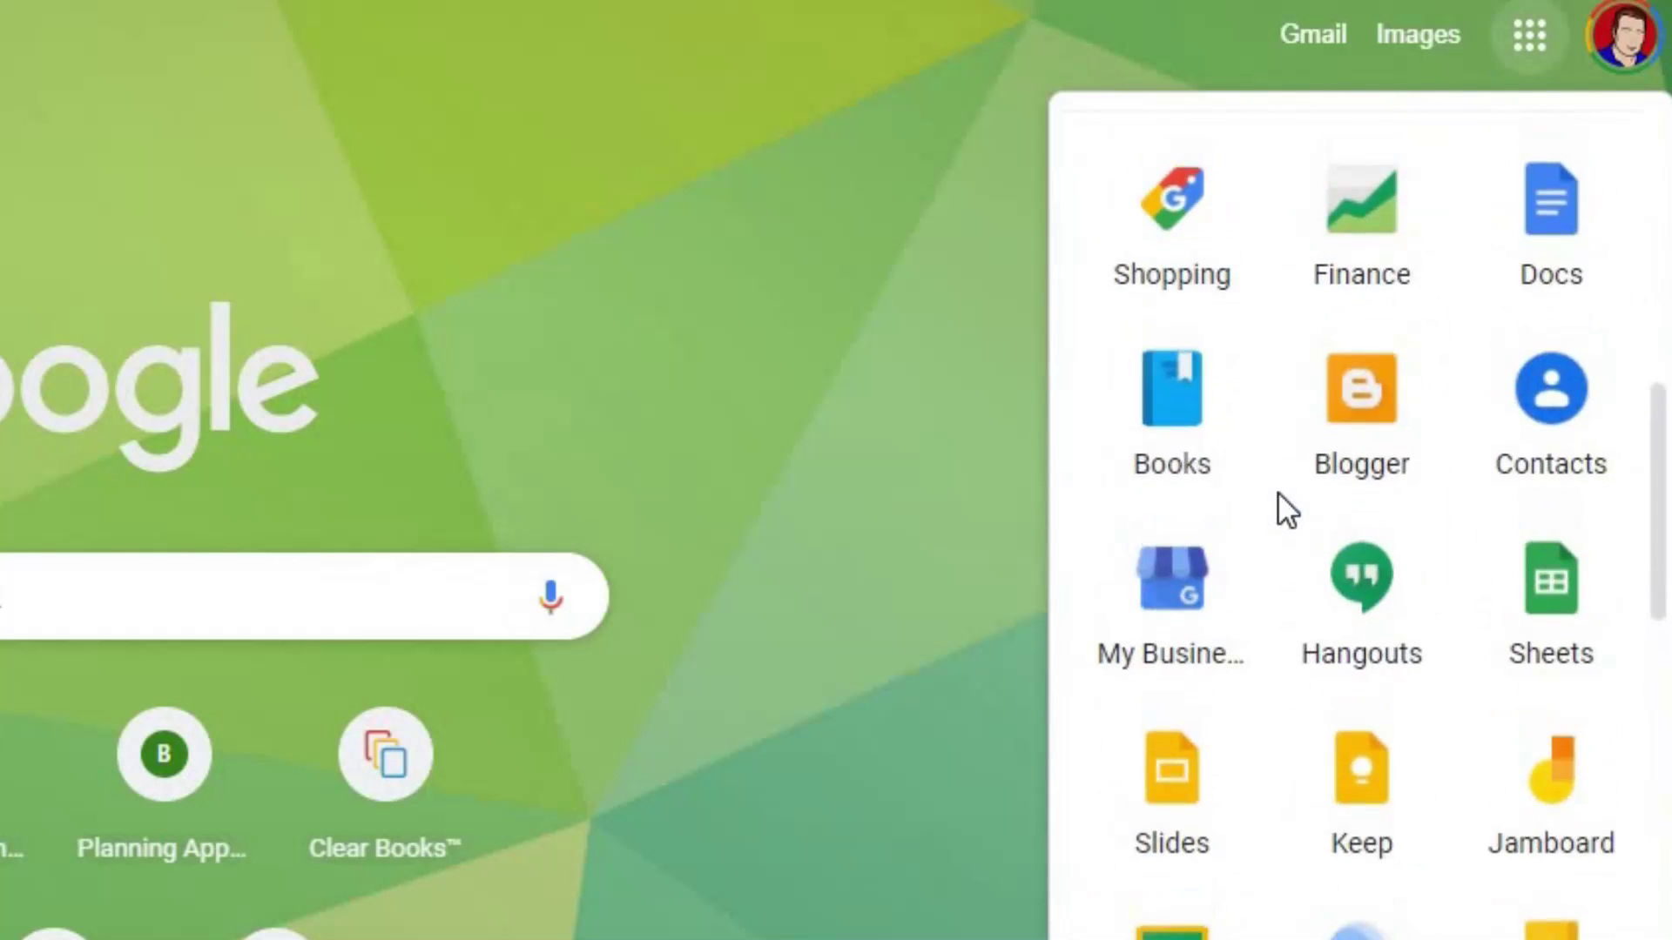
scroll(1277, 493, up, 7)
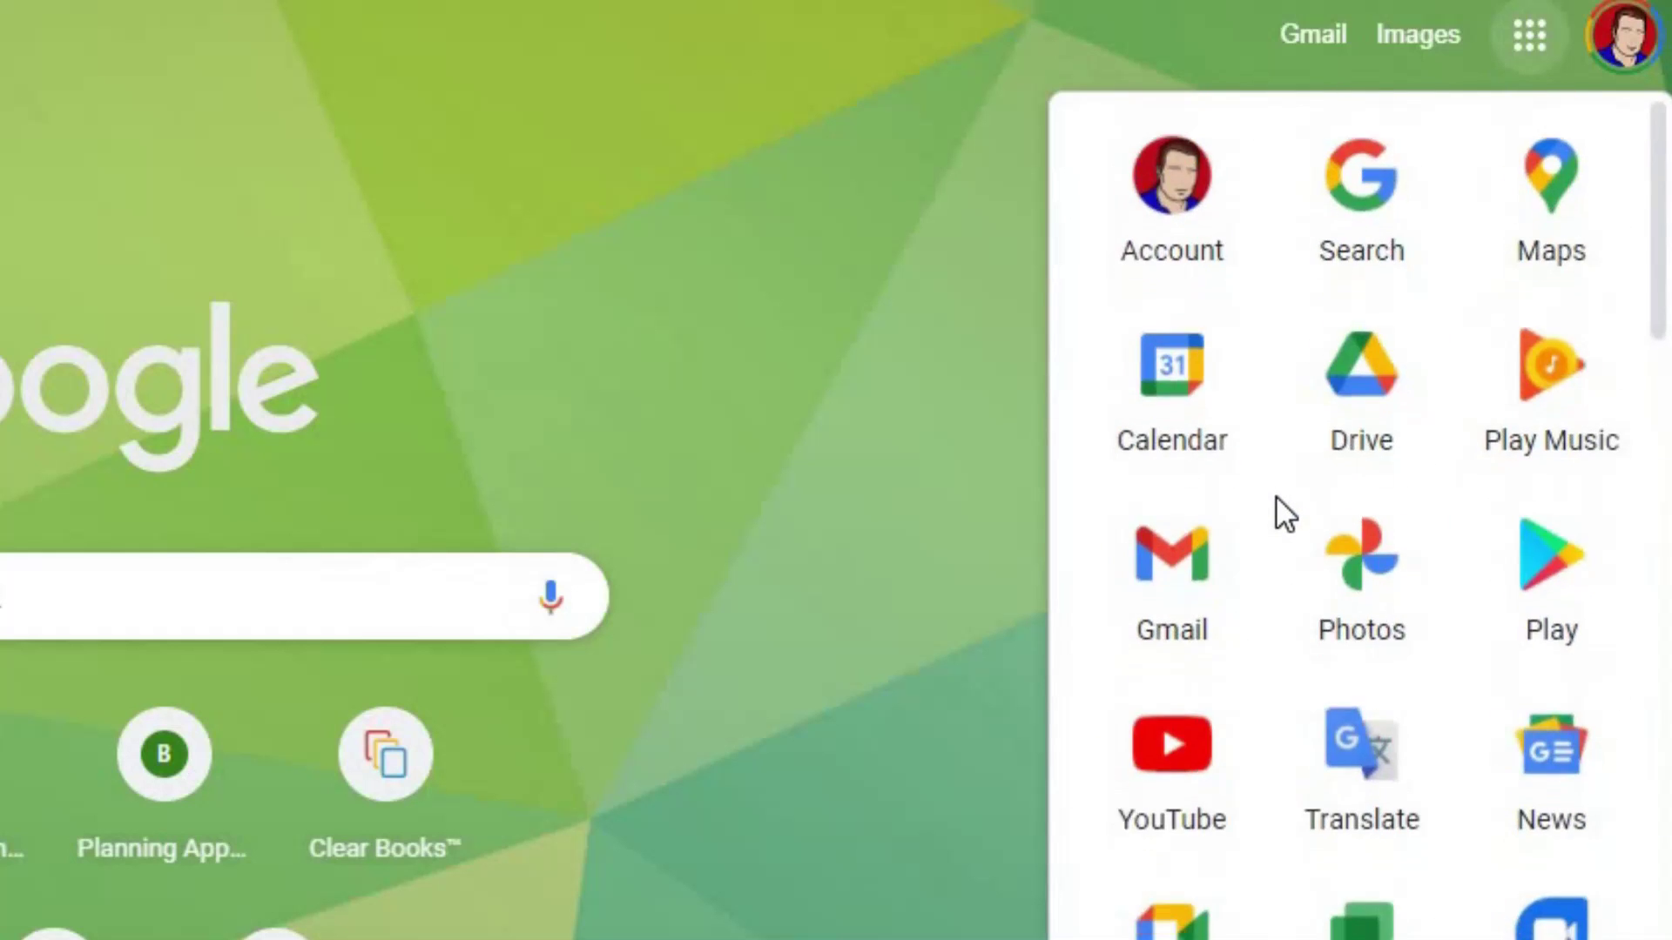
scroll(1276, 511, down, 6)
scroll(1214, 697, down, 4)
scroll(1149, 784, up, 2)
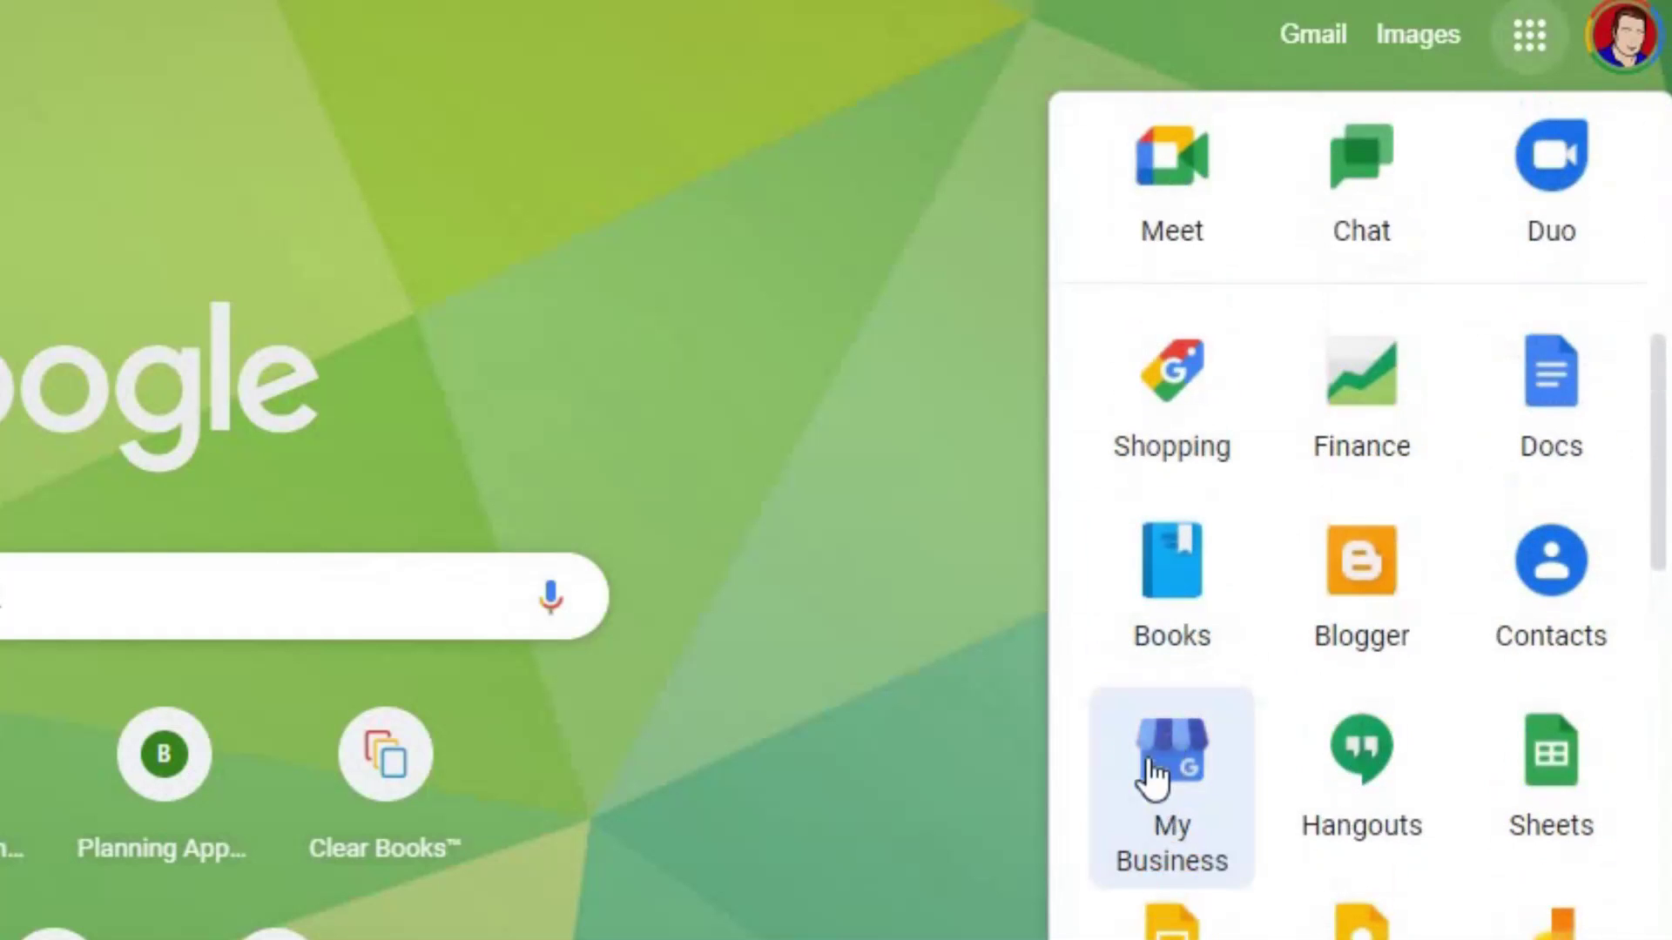
click(1158, 733)
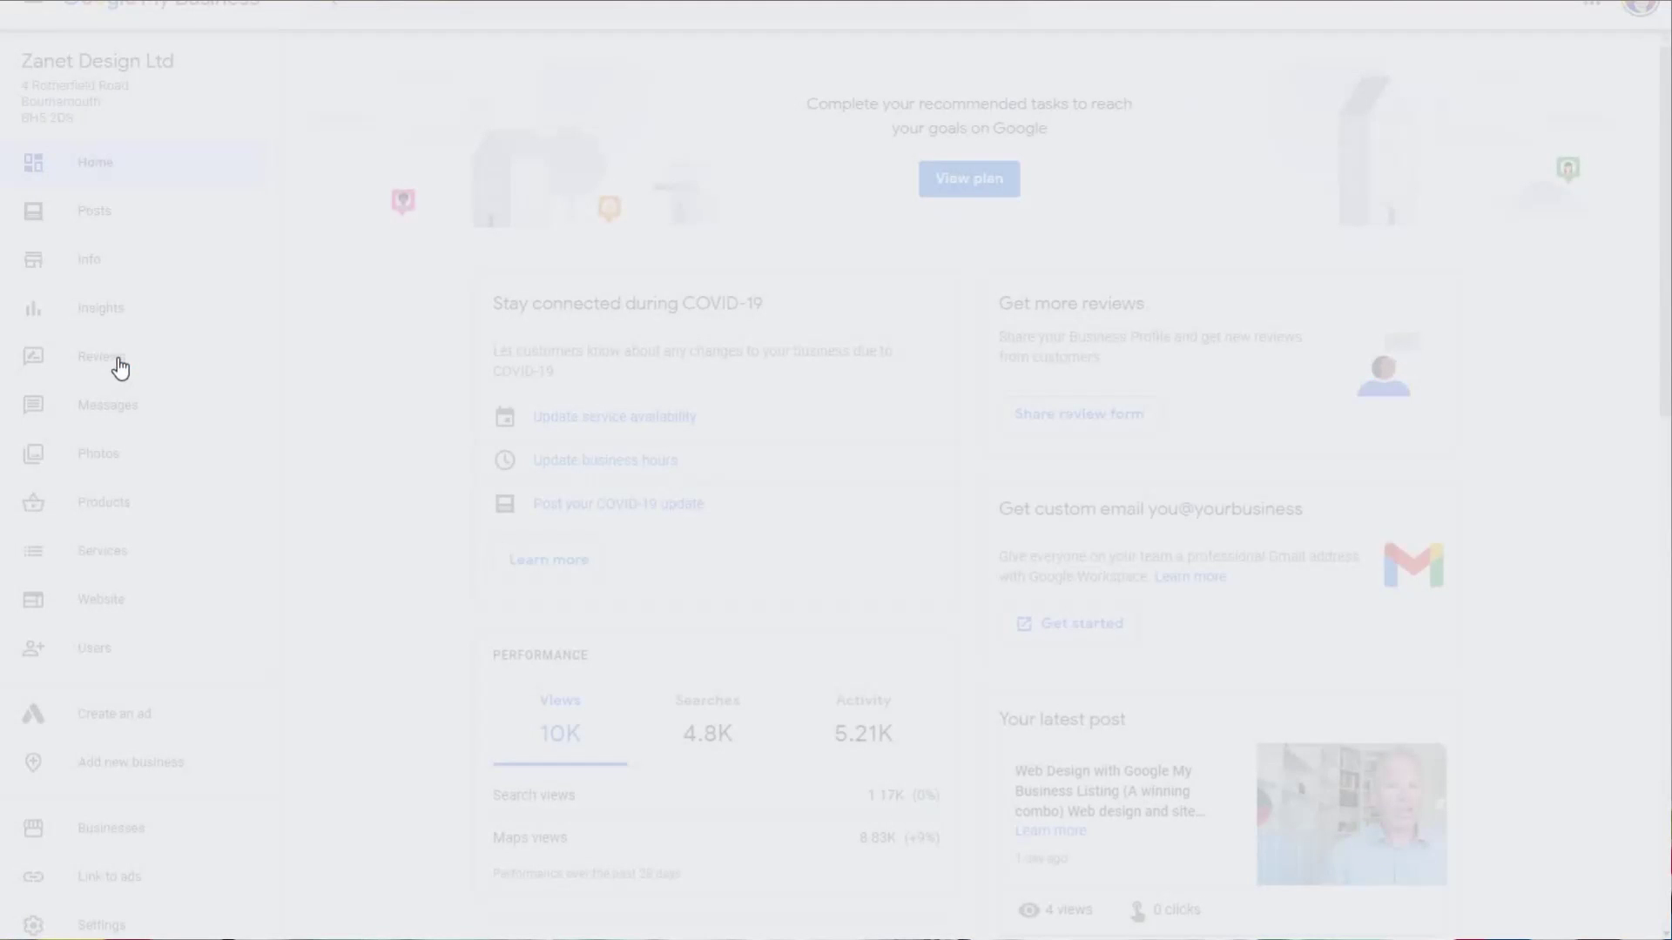
Open the reviews of Zanet Design Ltd and read through the first two pages of customer reviews and owner replies
click(116, 366)
scroll(820, 420, down, 7)
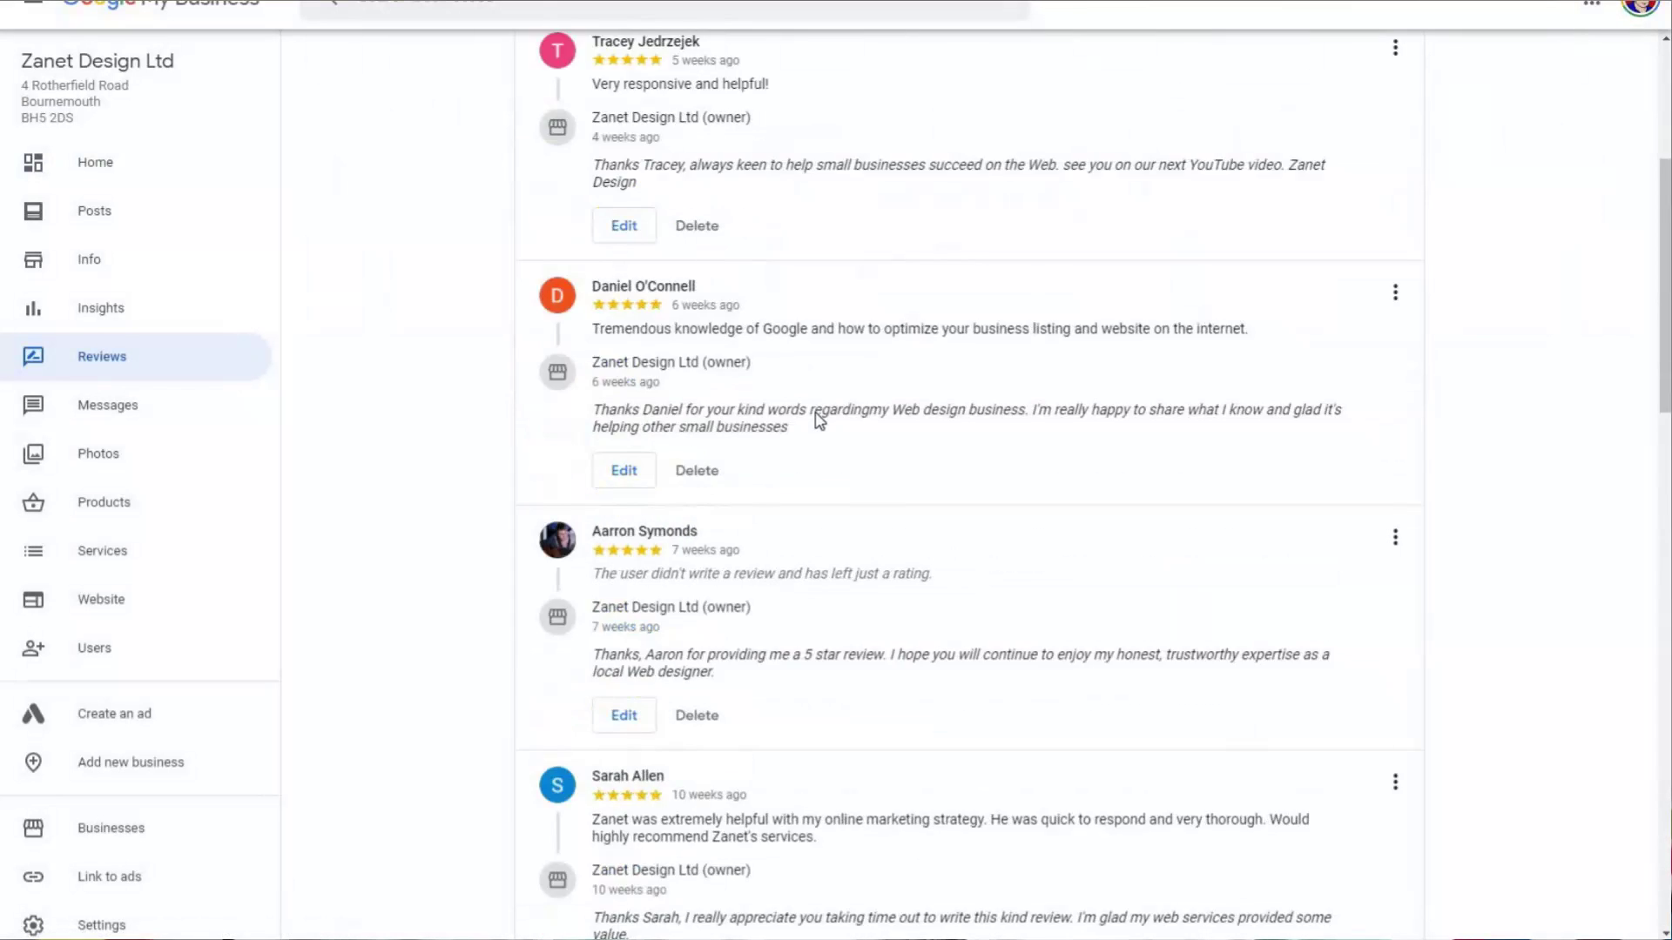
scroll(819, 421, down, 16)
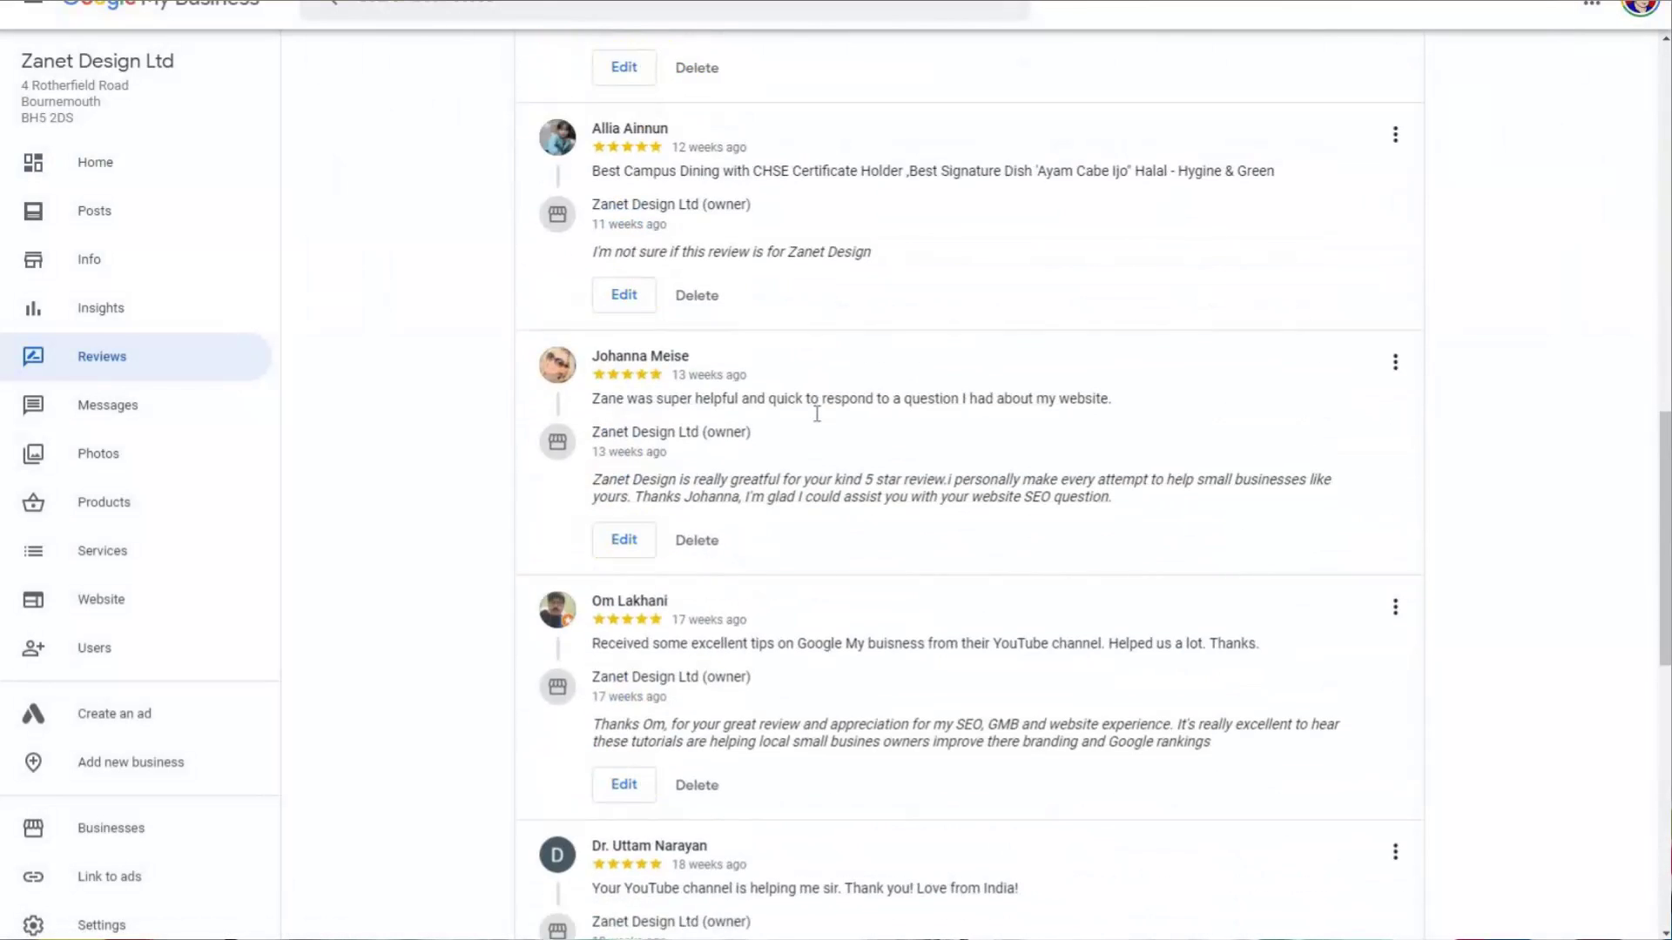
scroll(1045, 805, down, 4)
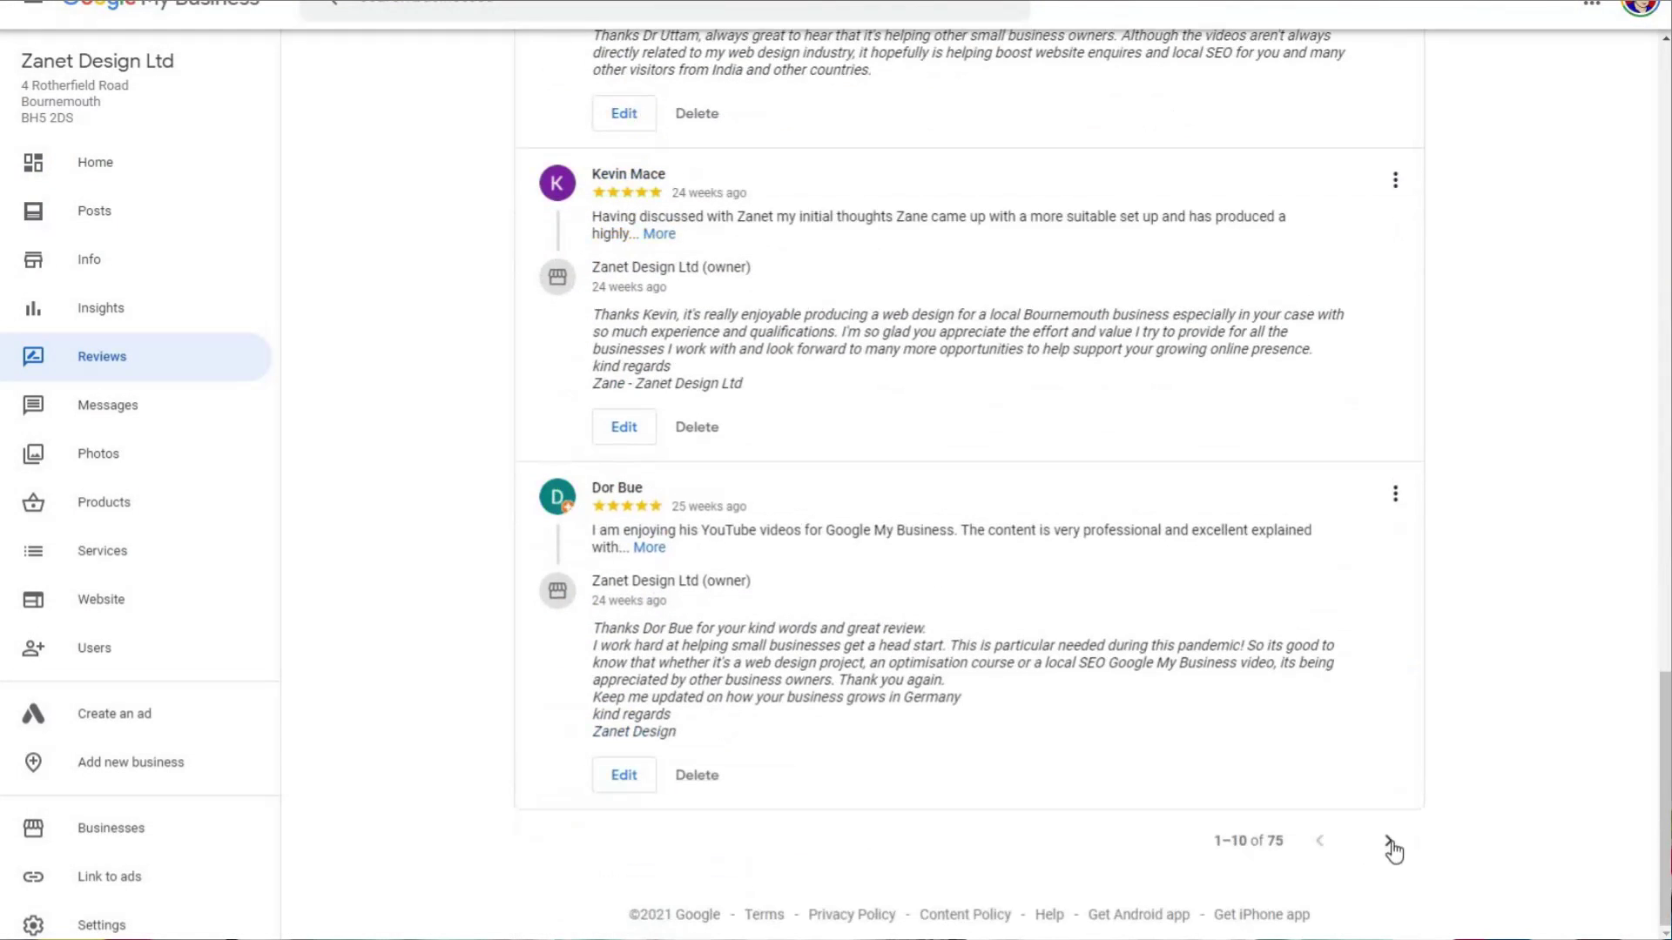
click(1386, 841)
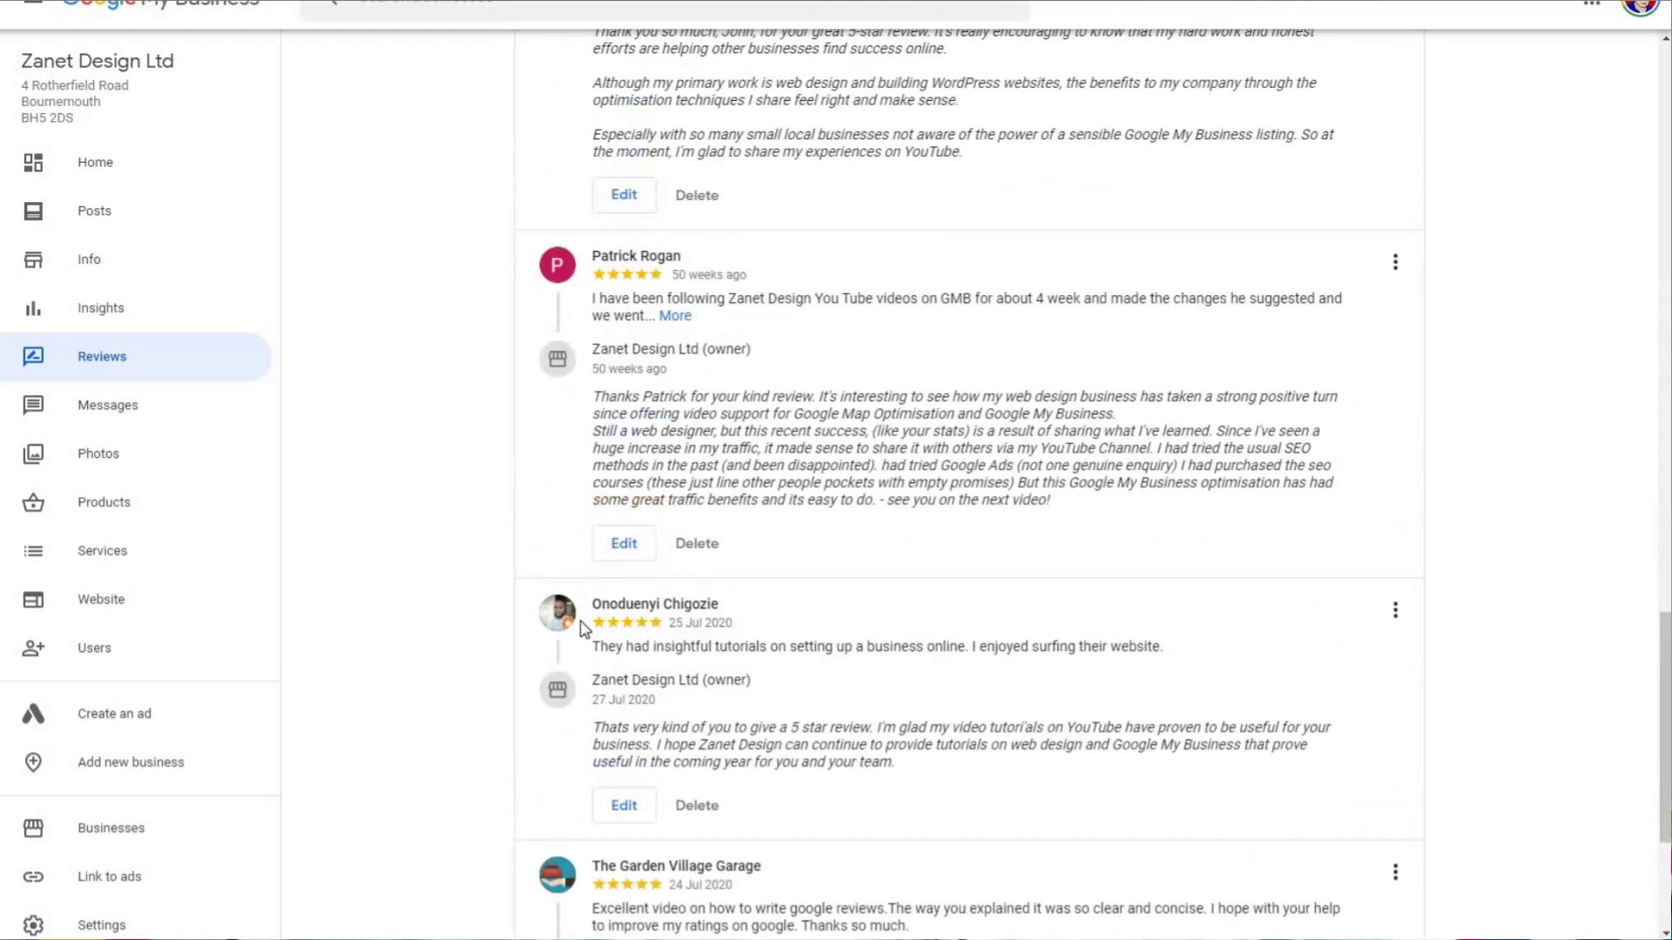
scroll(775, 614, down, 4)
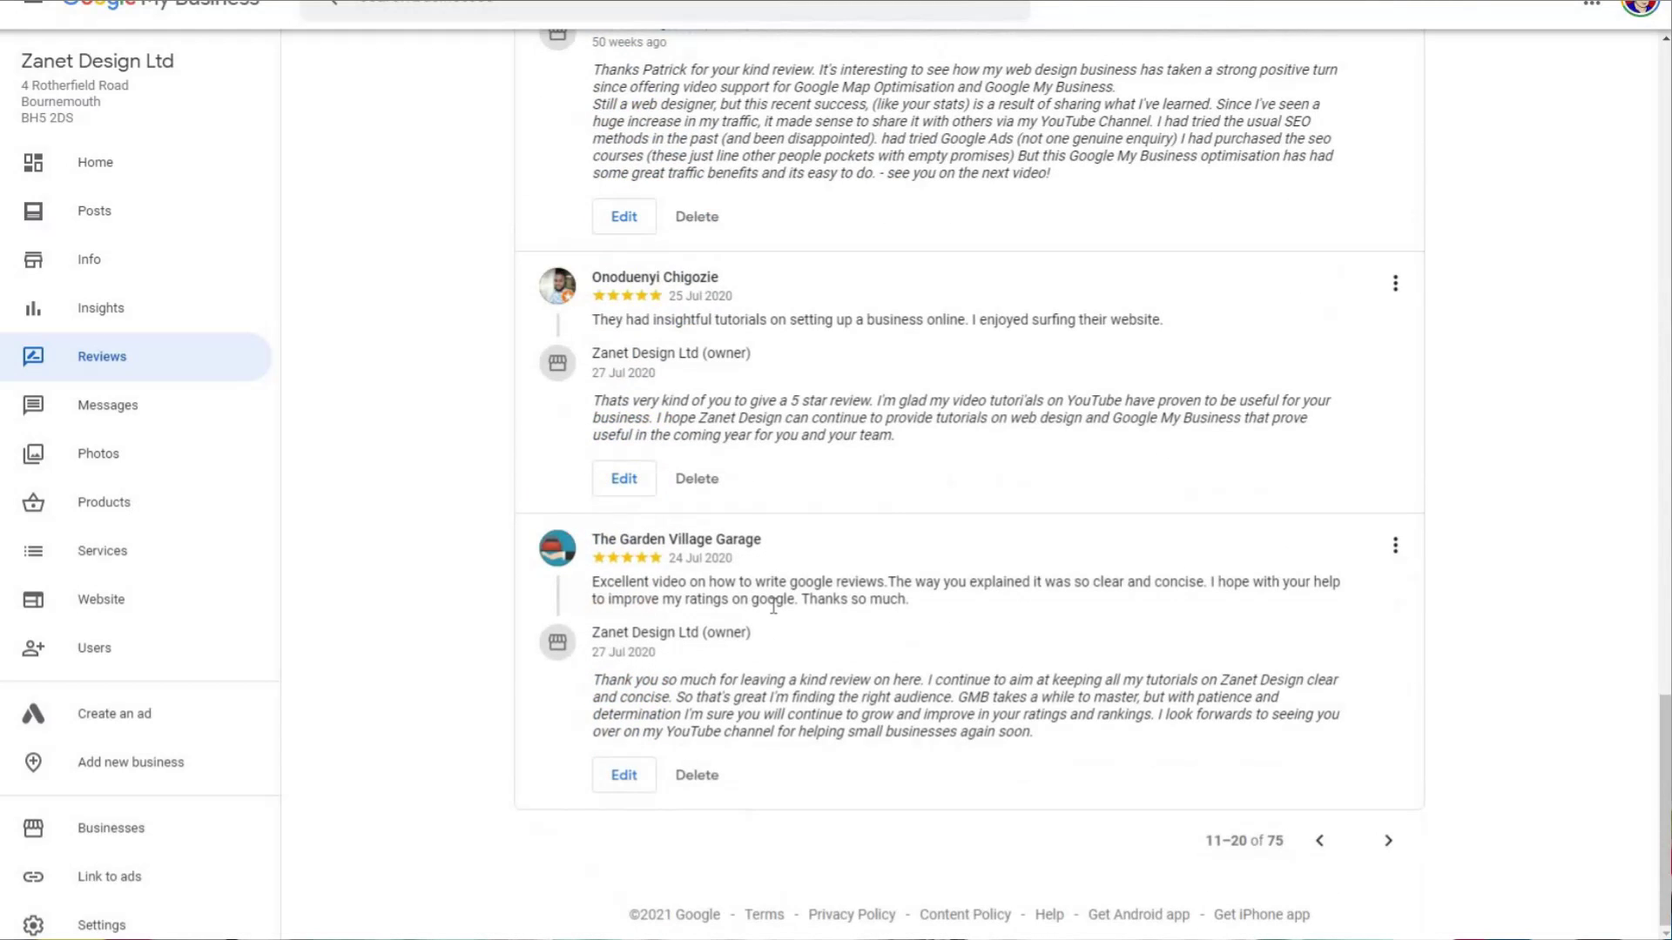
scroll(777, 613, up, 13)
scroll(662, 479, up, 4)
scroll(610, 357, down, 4)
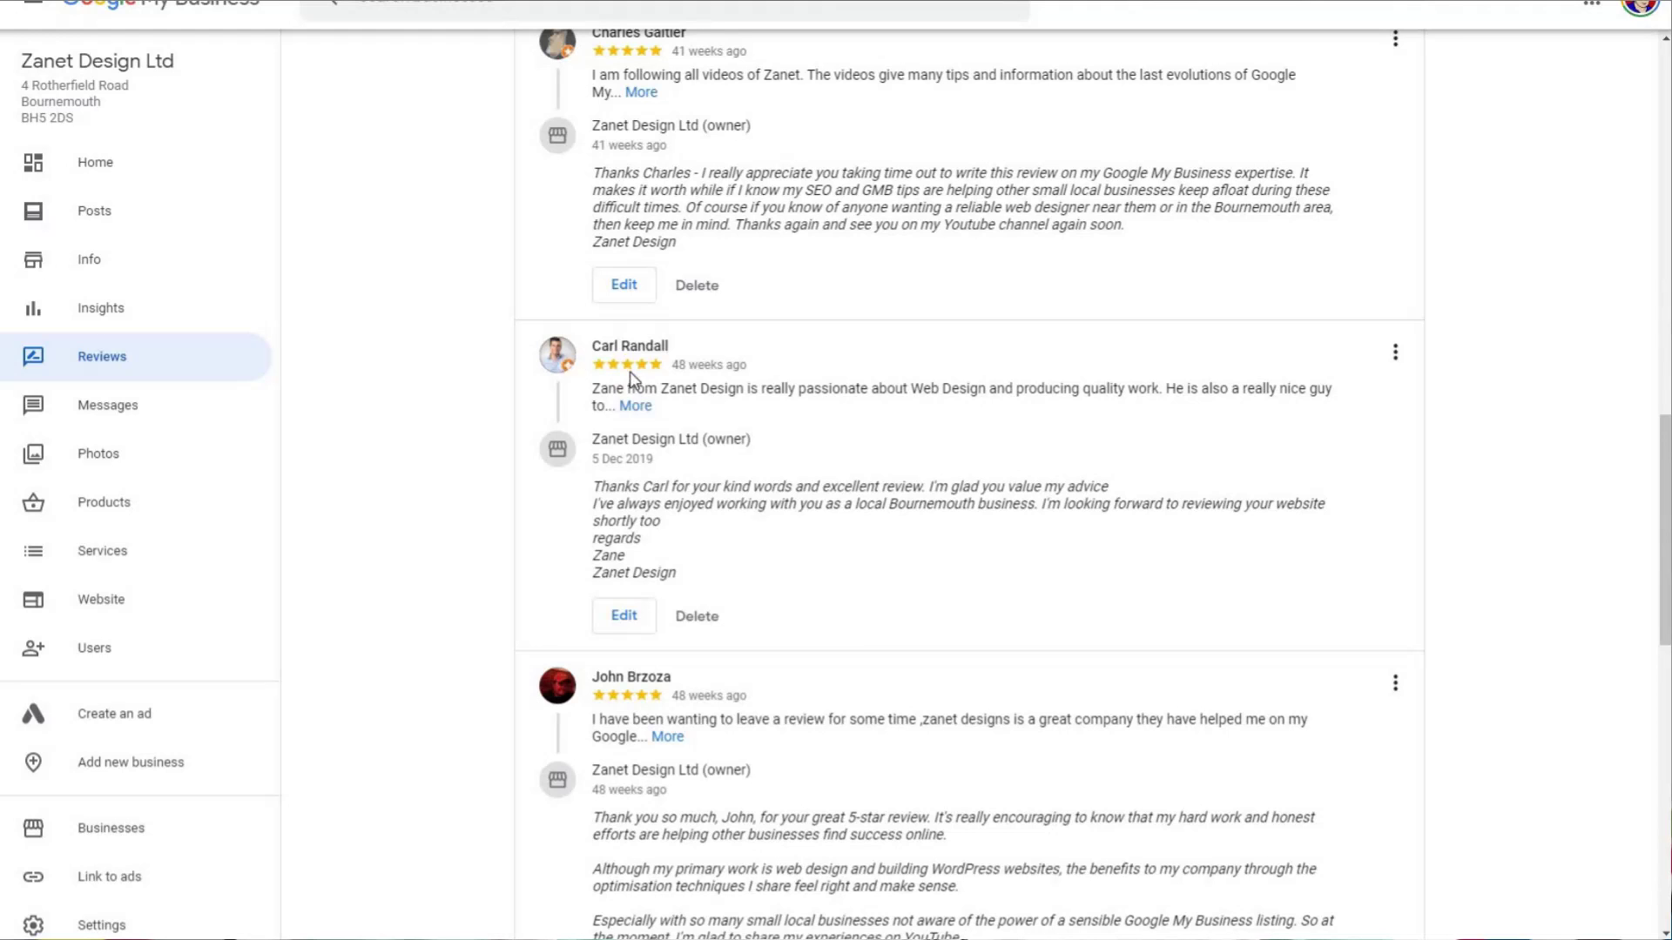
Open in a new tab the profile picture of the reviewer whose owner reply is dated 5 Dec 2019
right_click(558, 356)
key(Escape)
key(ctrl+Tab)
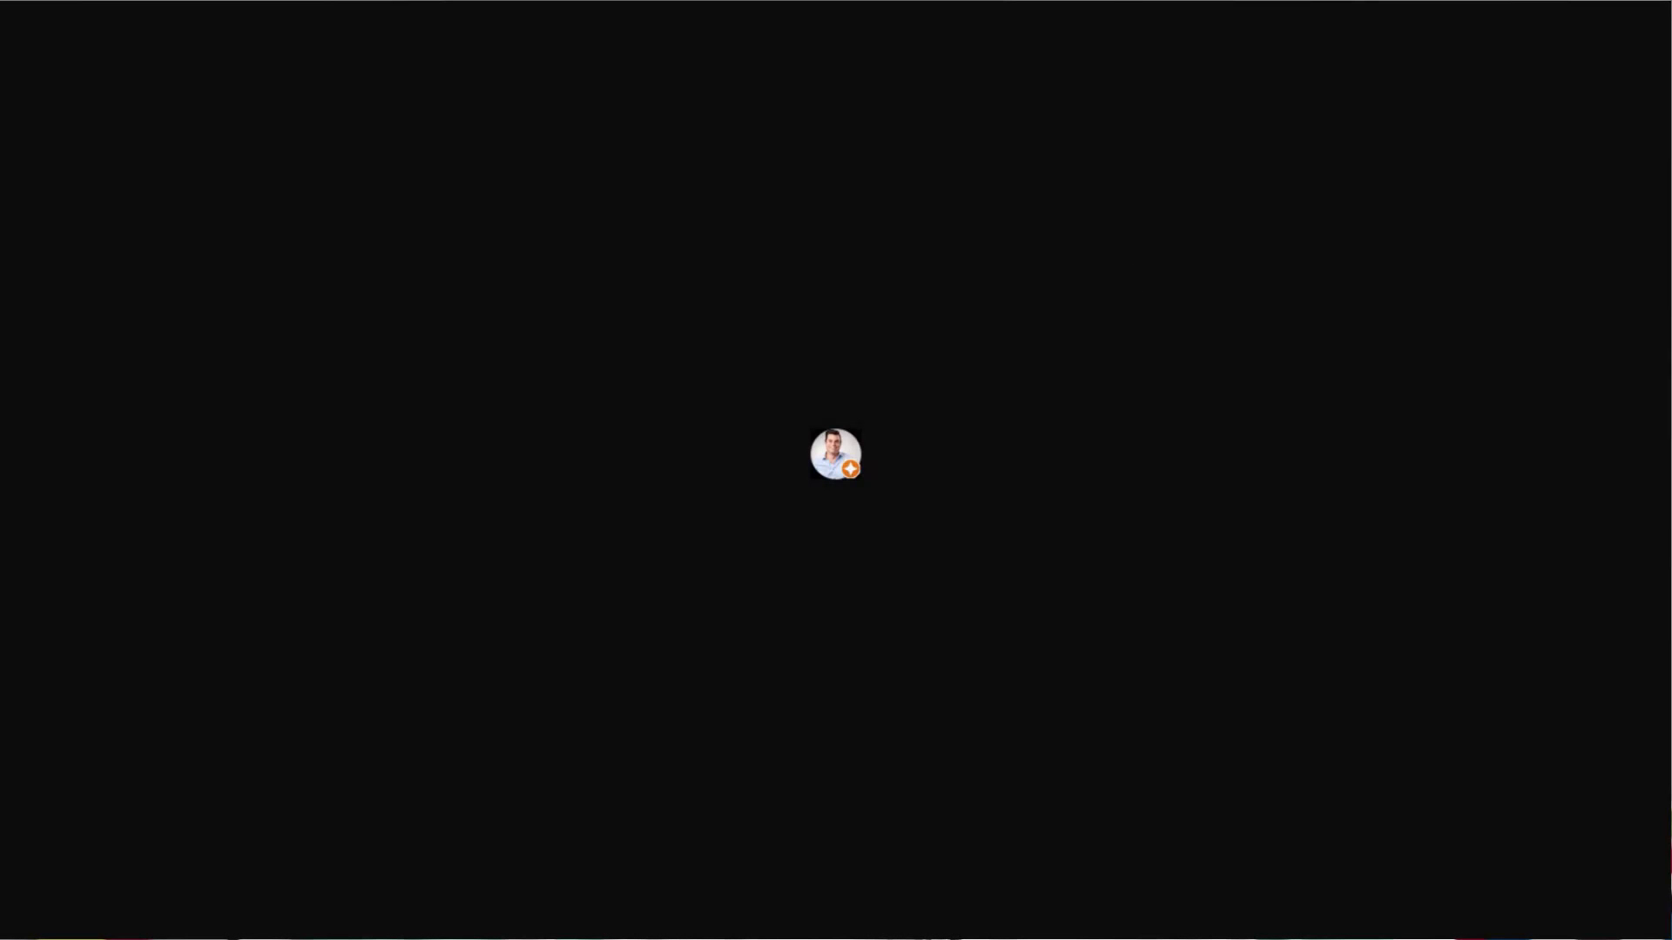
Enlarge the profile picture by changing the size value in its web address to s500 and reloading it
key(F11)
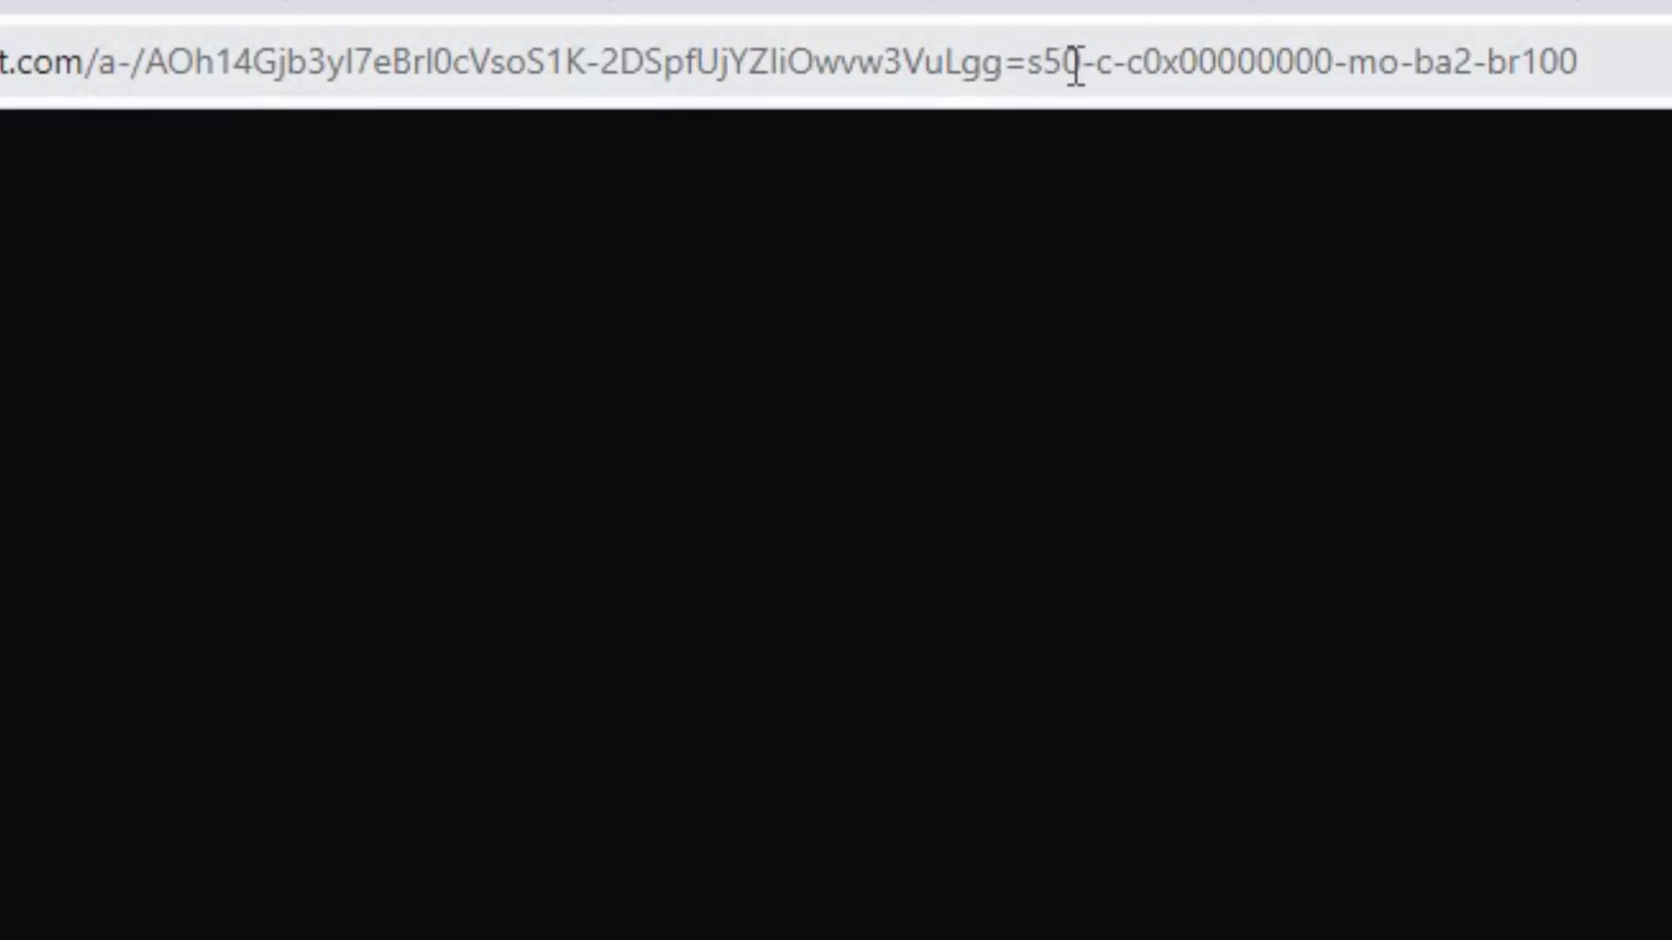
click(1151, 52)
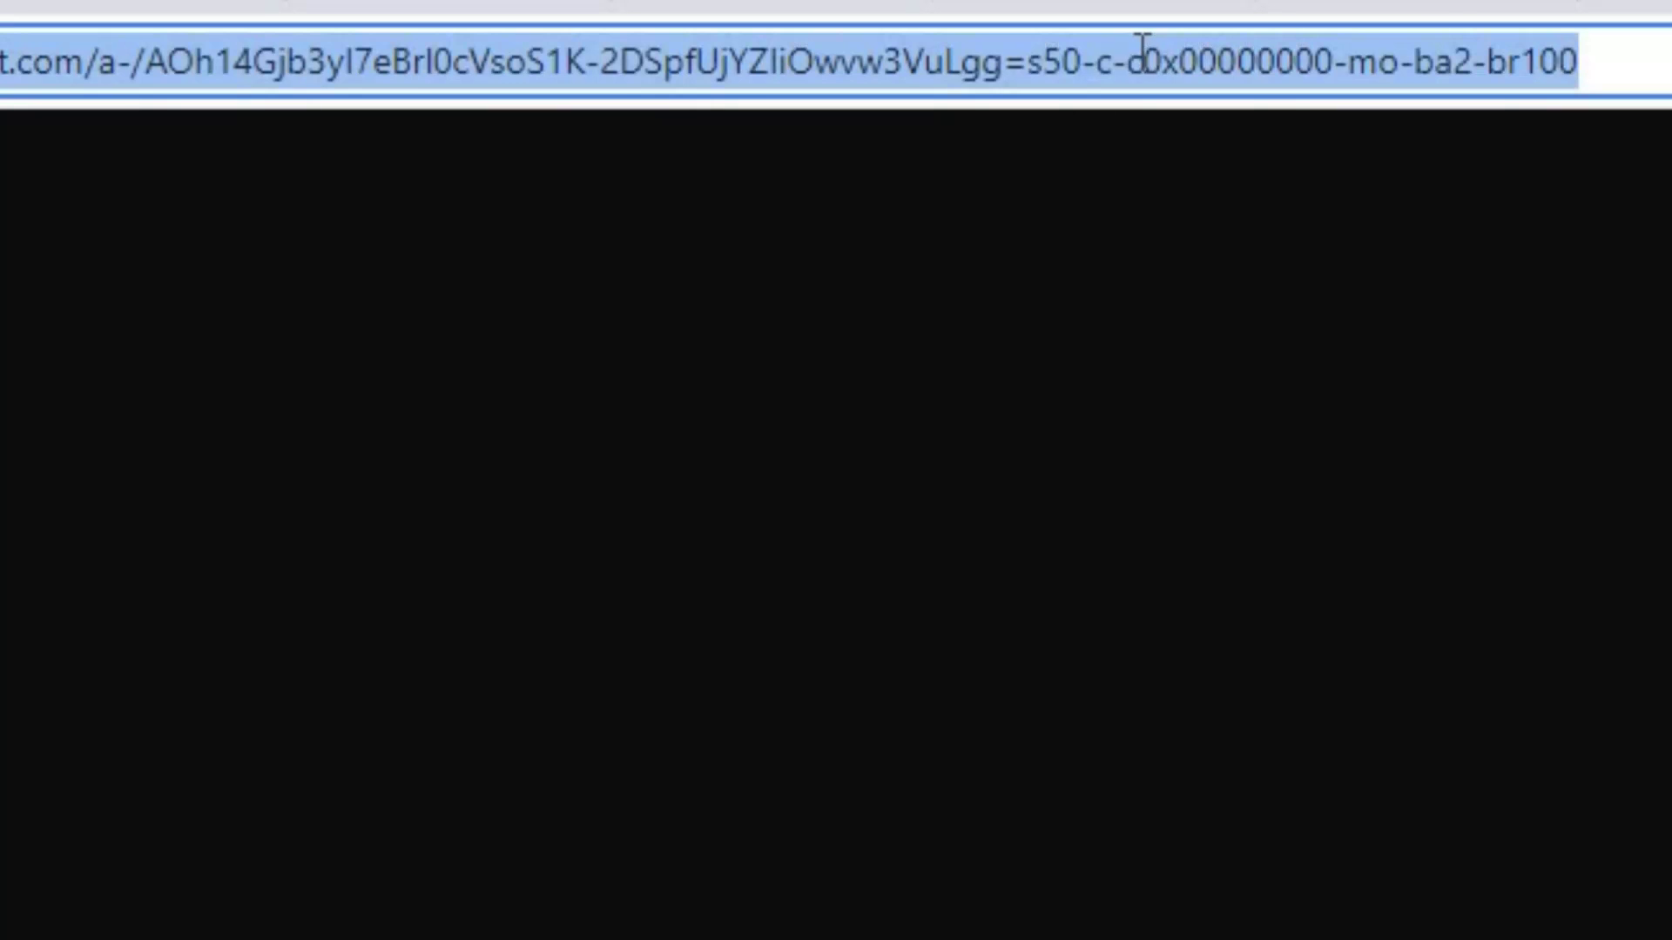
click(1138, 52)
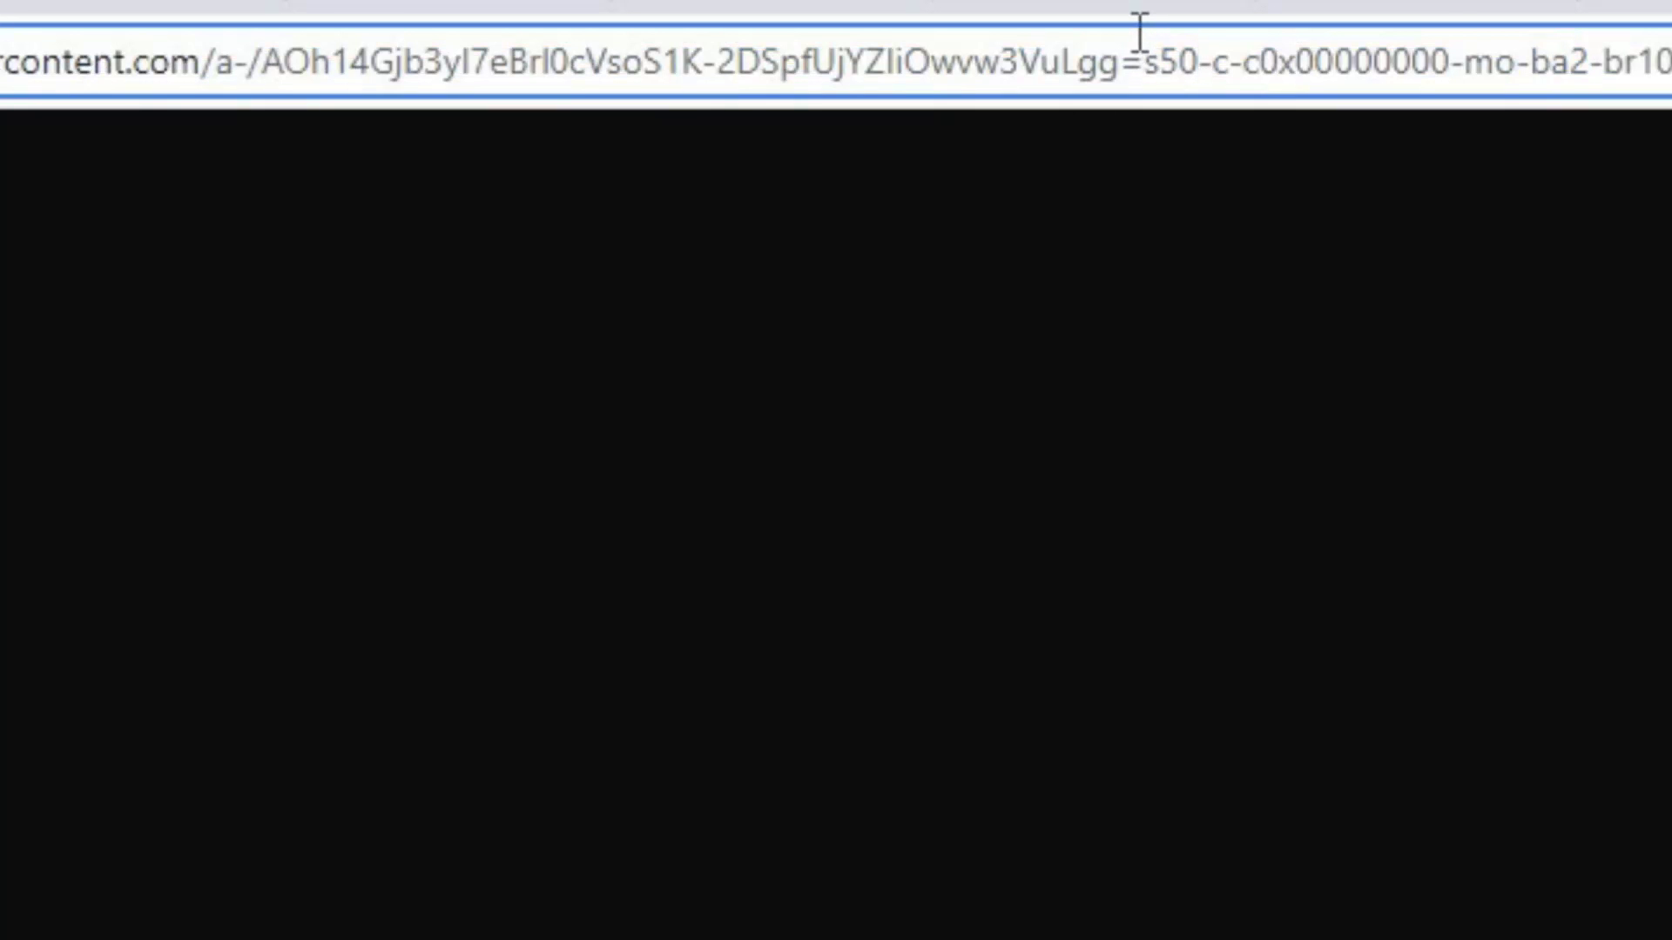
text(0)
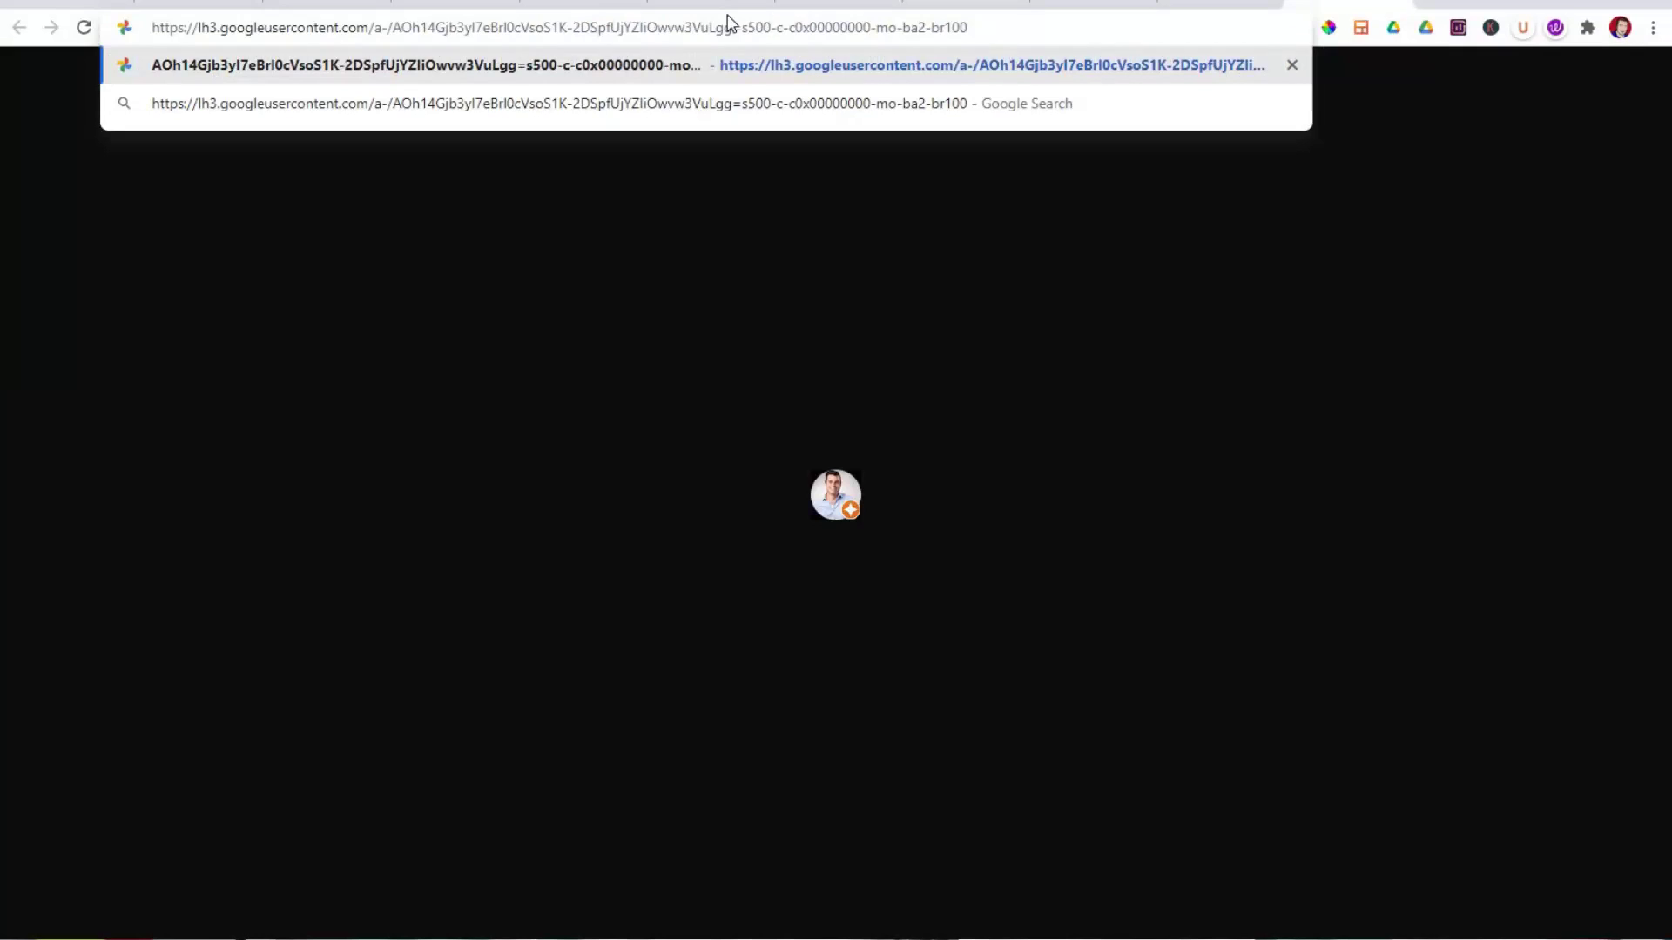
key(Return)
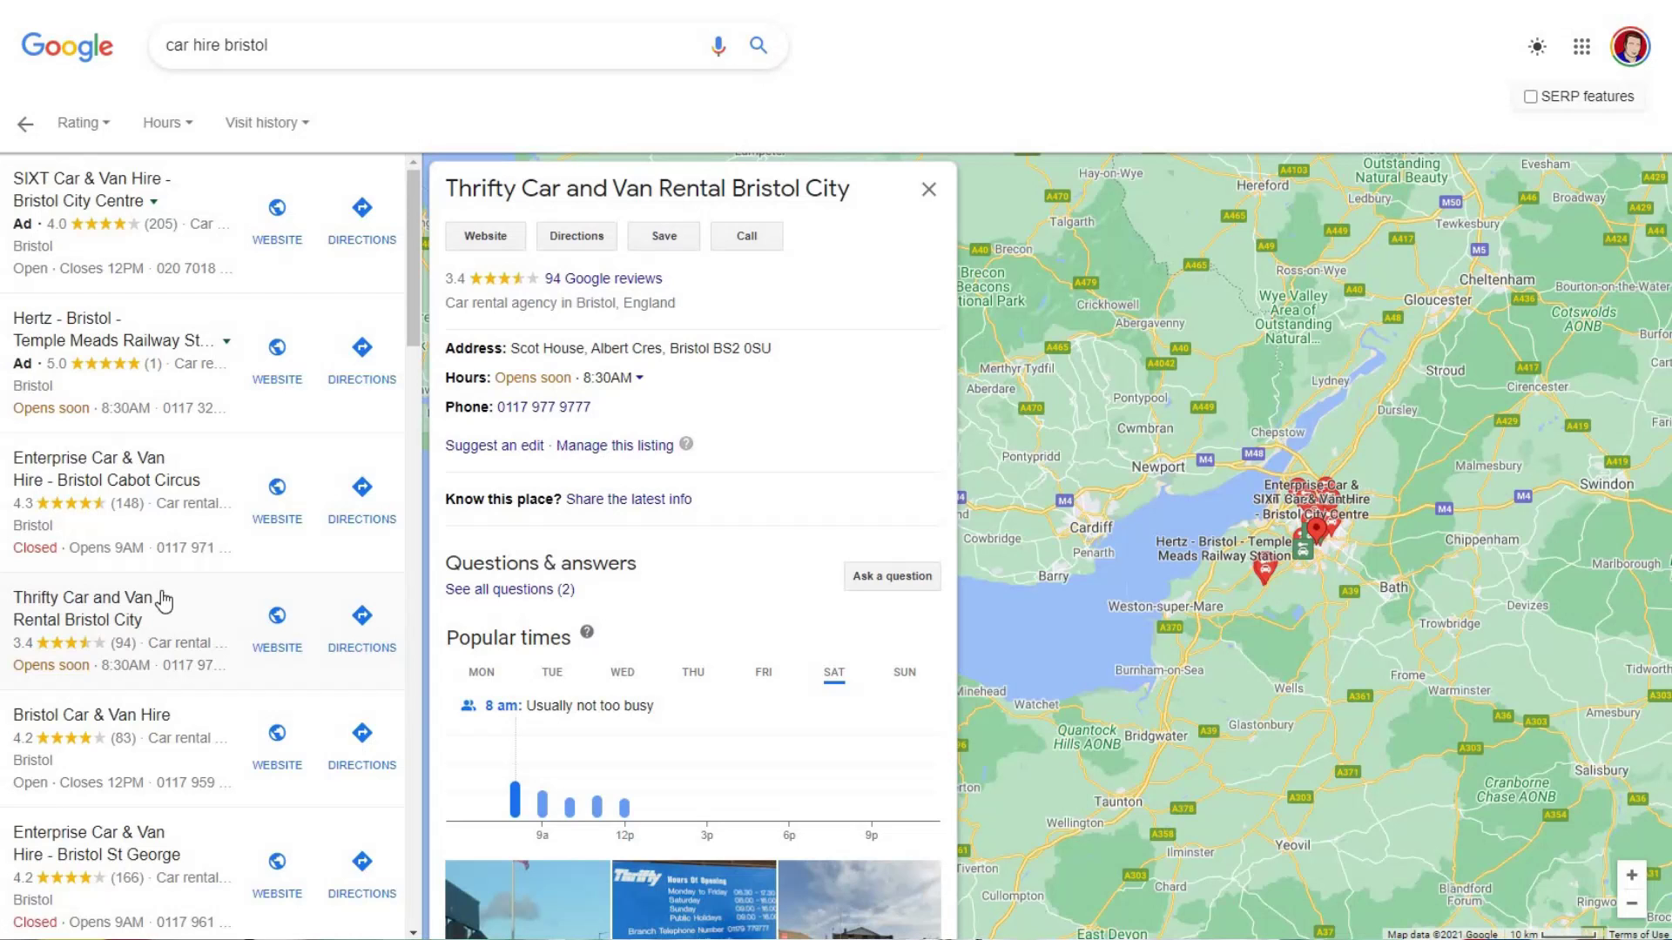
Compare the "car hire bristol" listings and open the one for Bristol Car & Van Hire
scroll(129, 471, down, 3)
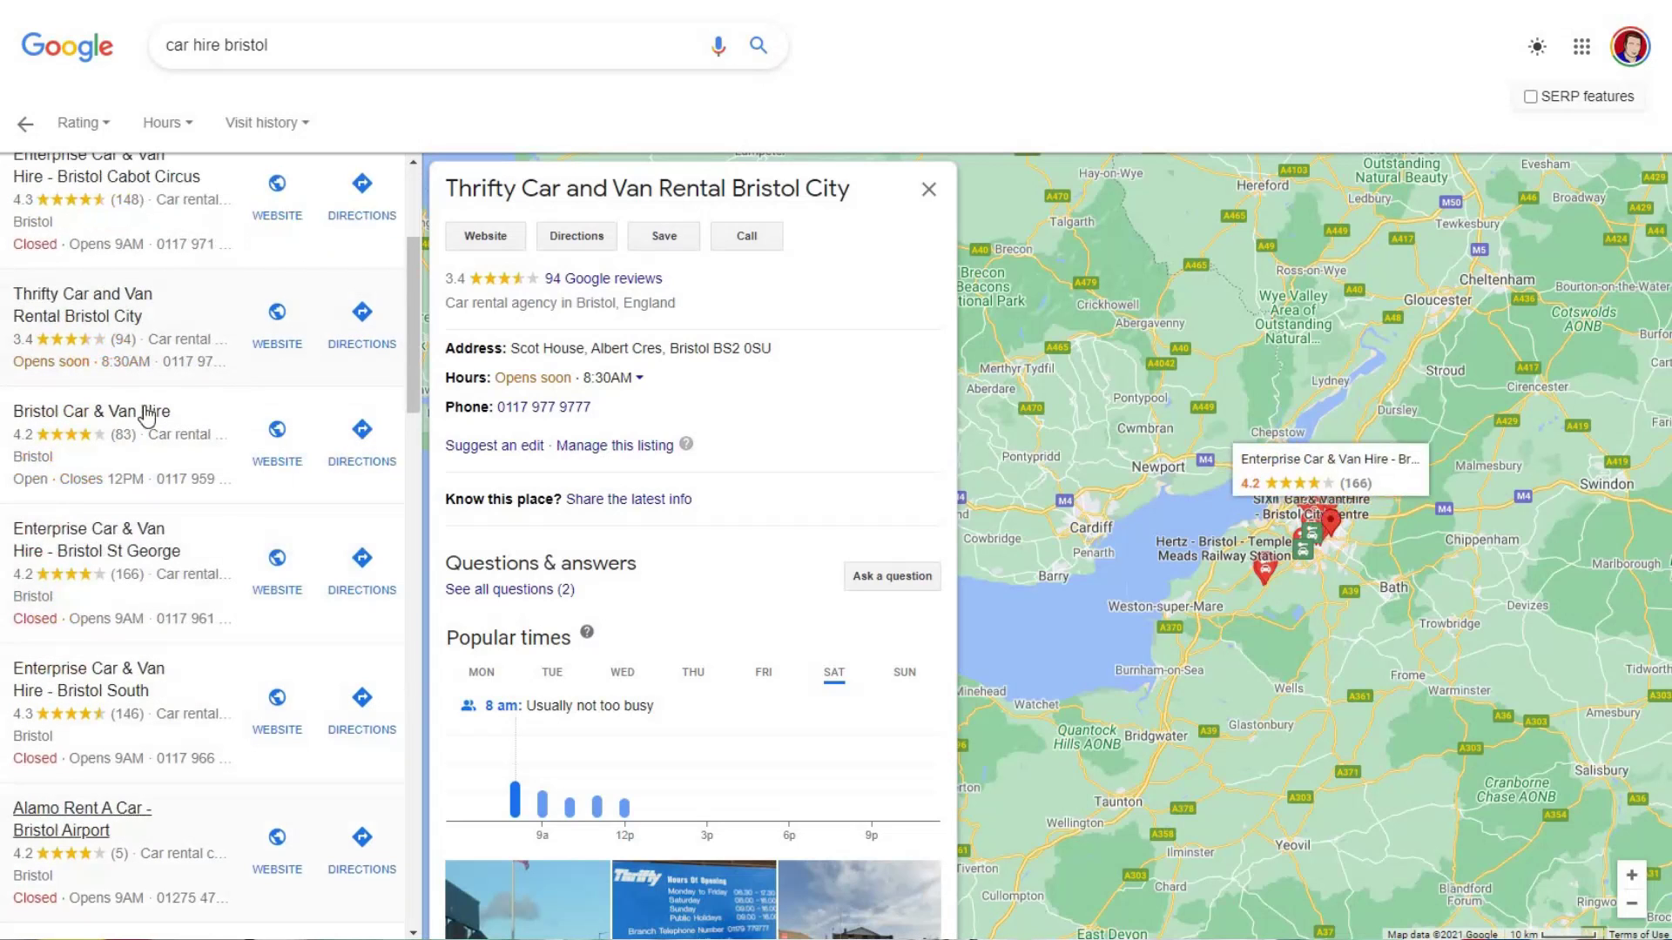
scroll(161, 566, up, 3)
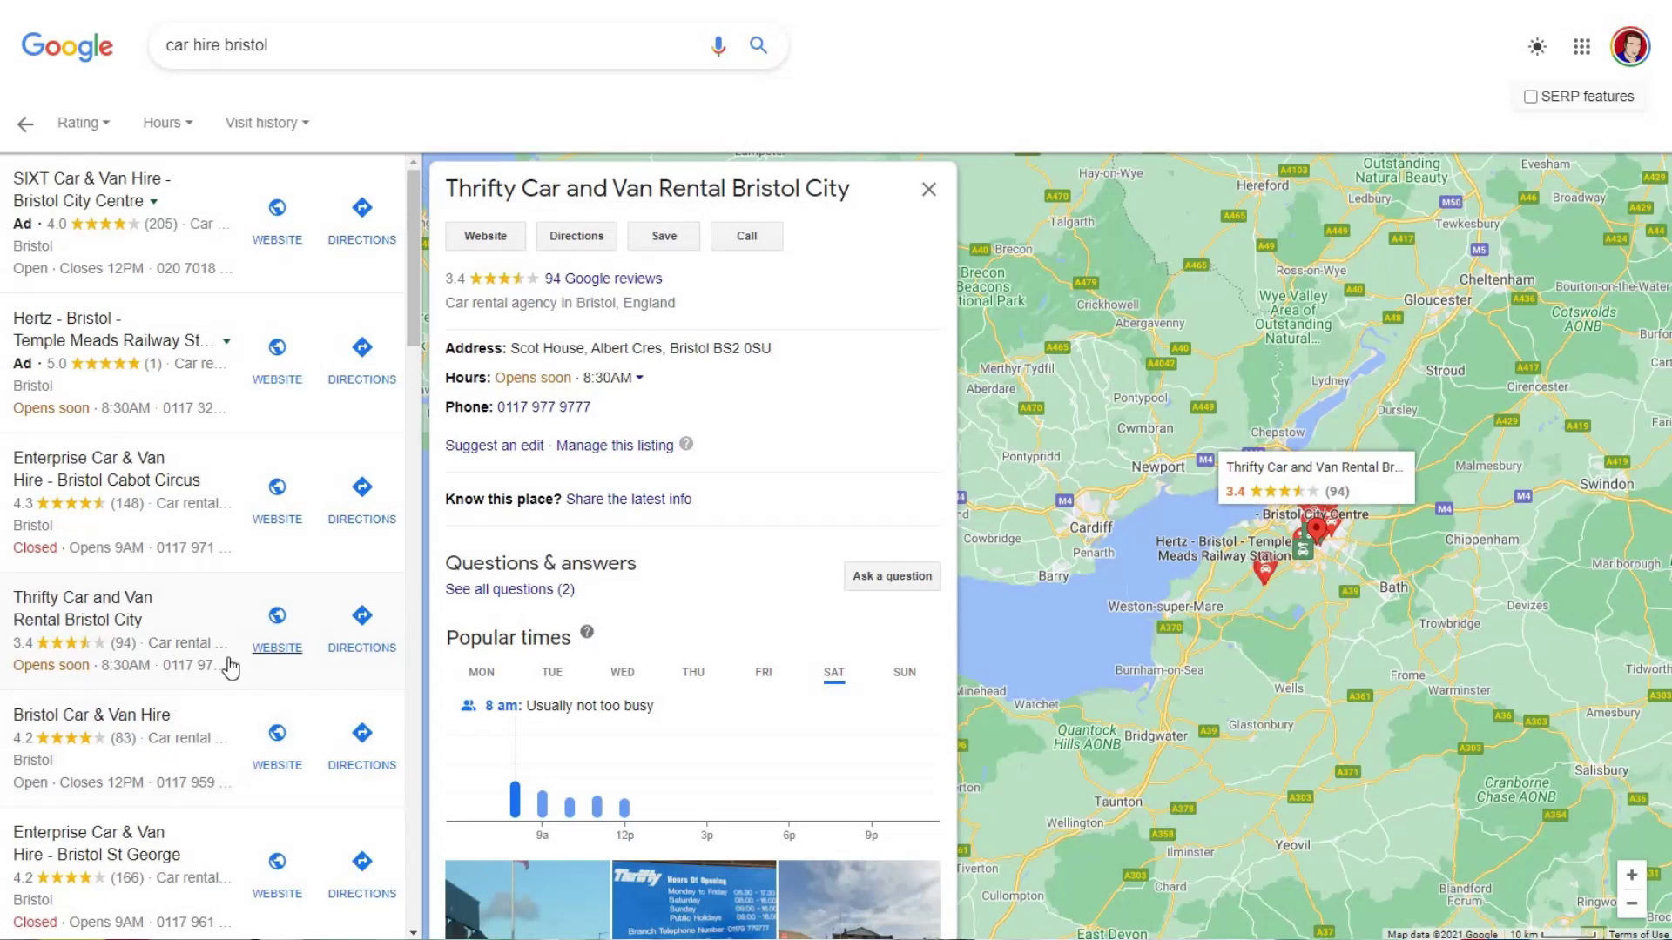
click(166, 738)
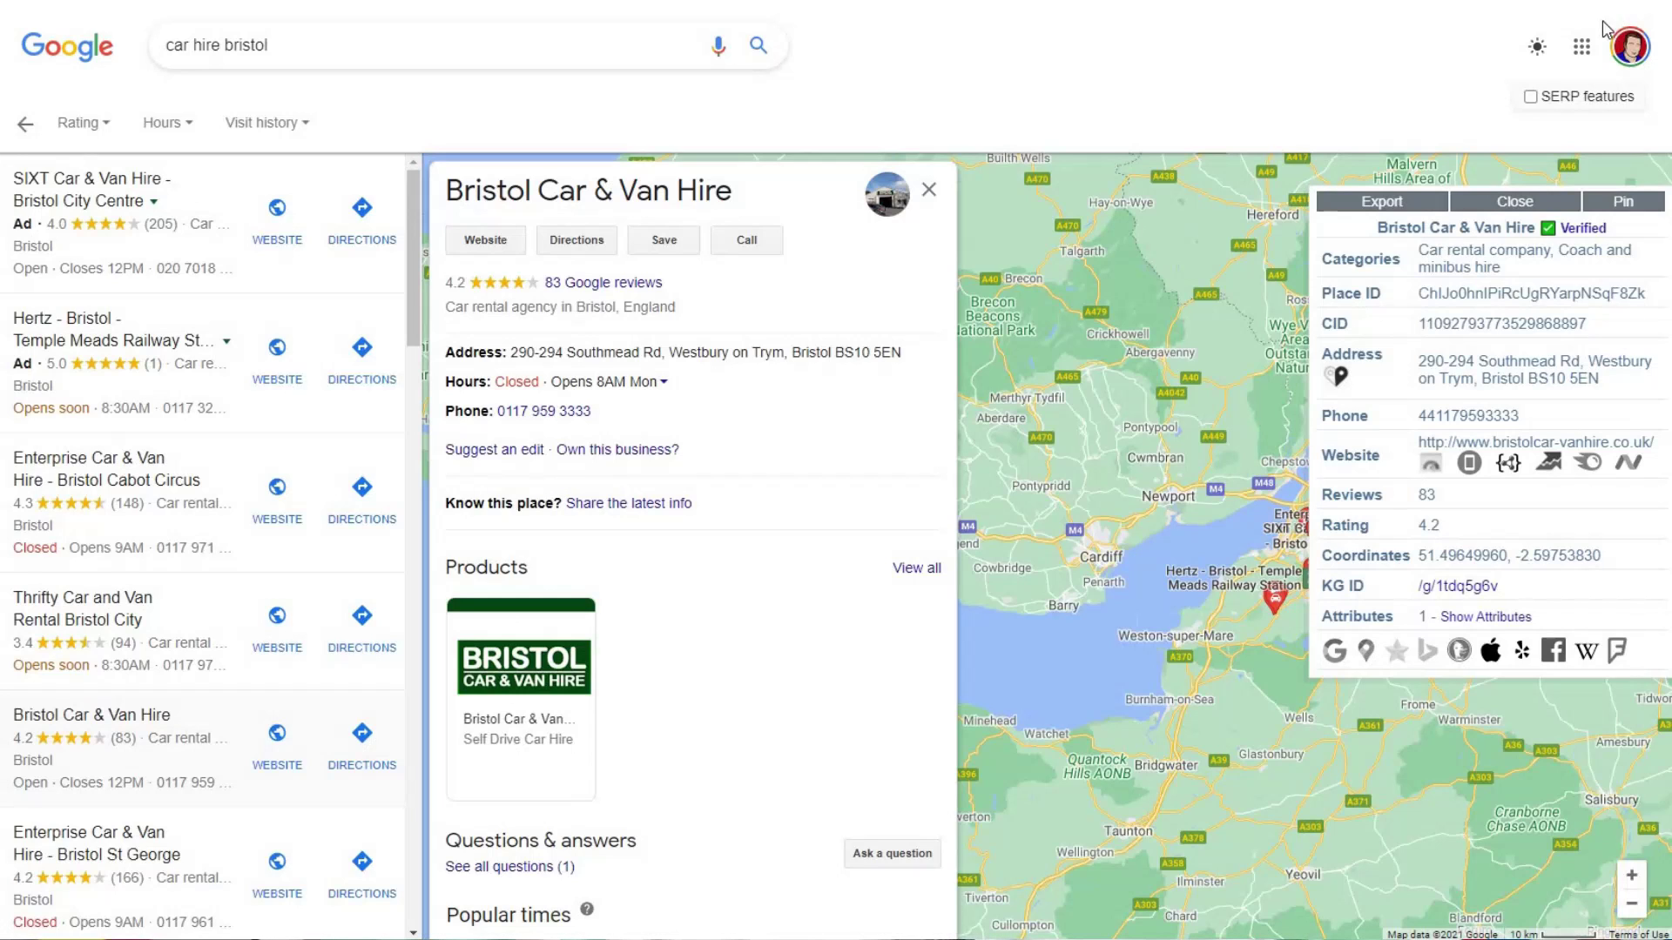
Search Google Maps for "web designer" in an incognito window and look through the listed businesses
key(alt+f)
click(1539, 54)
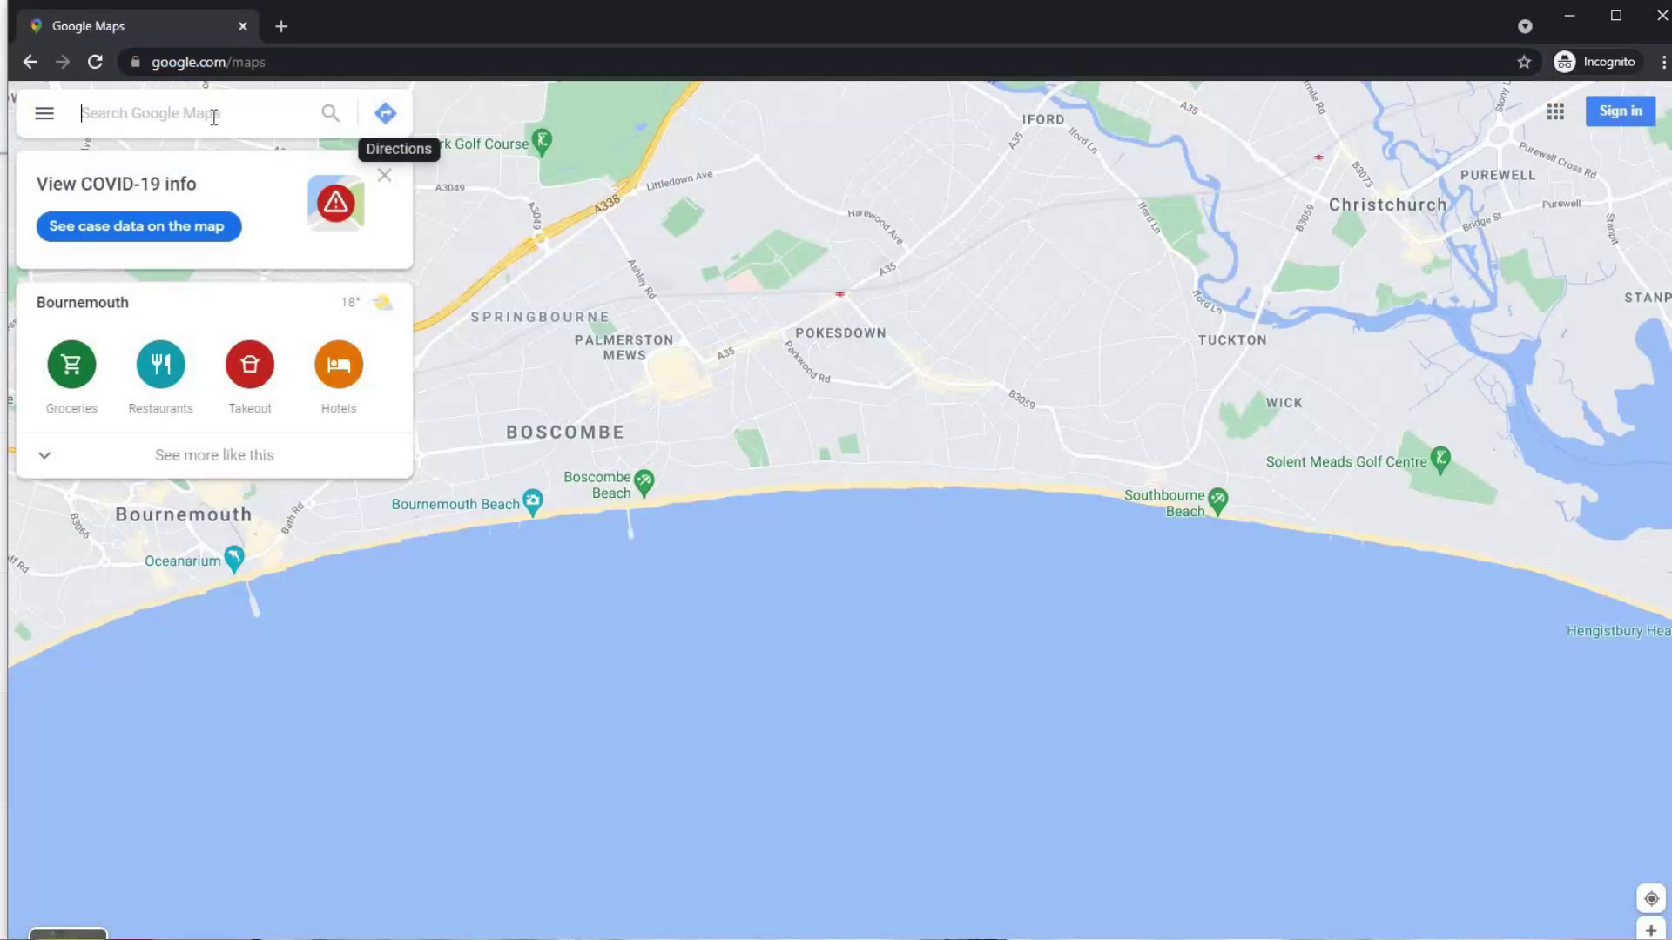
text(web)
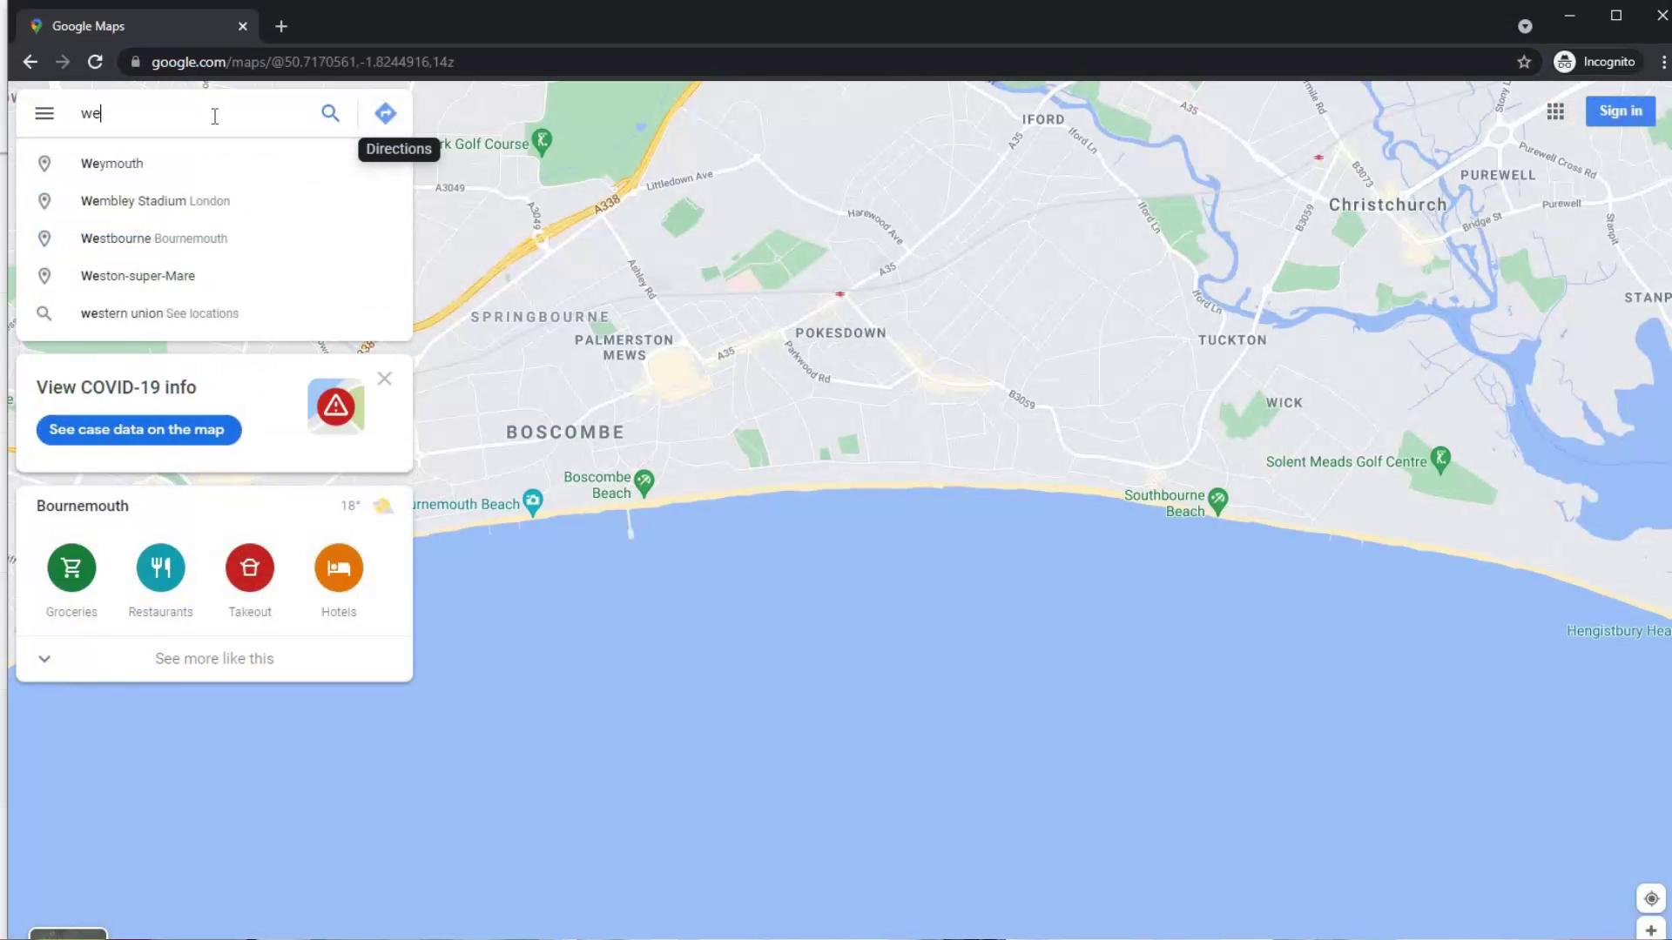
text(igner)
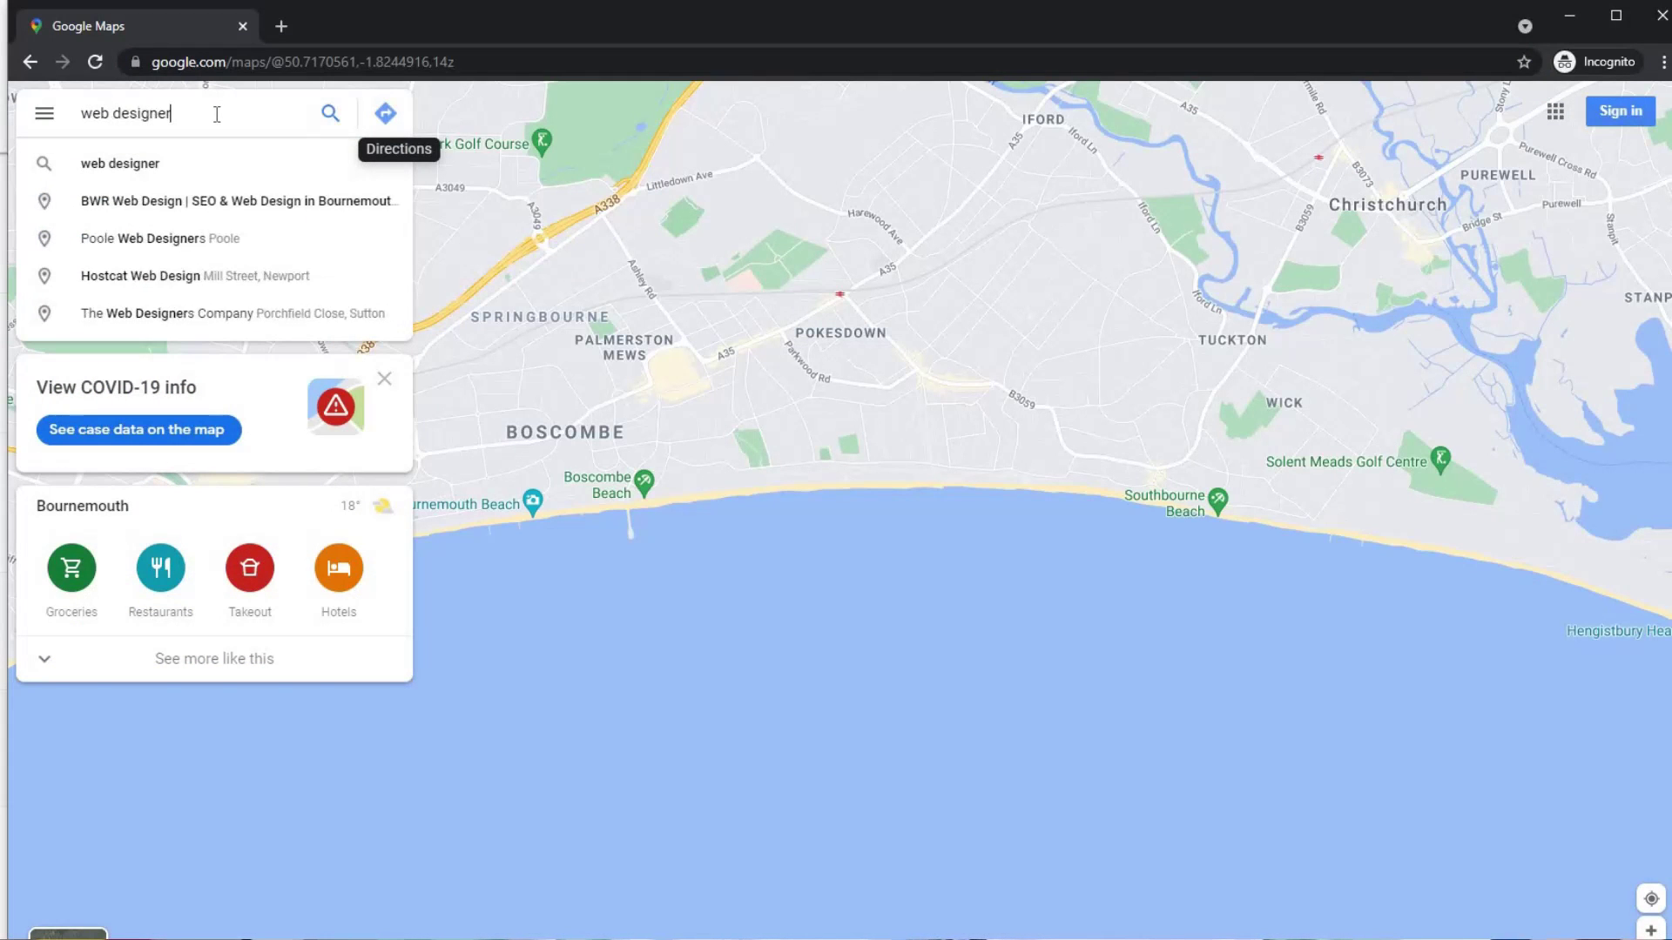
key(Return)
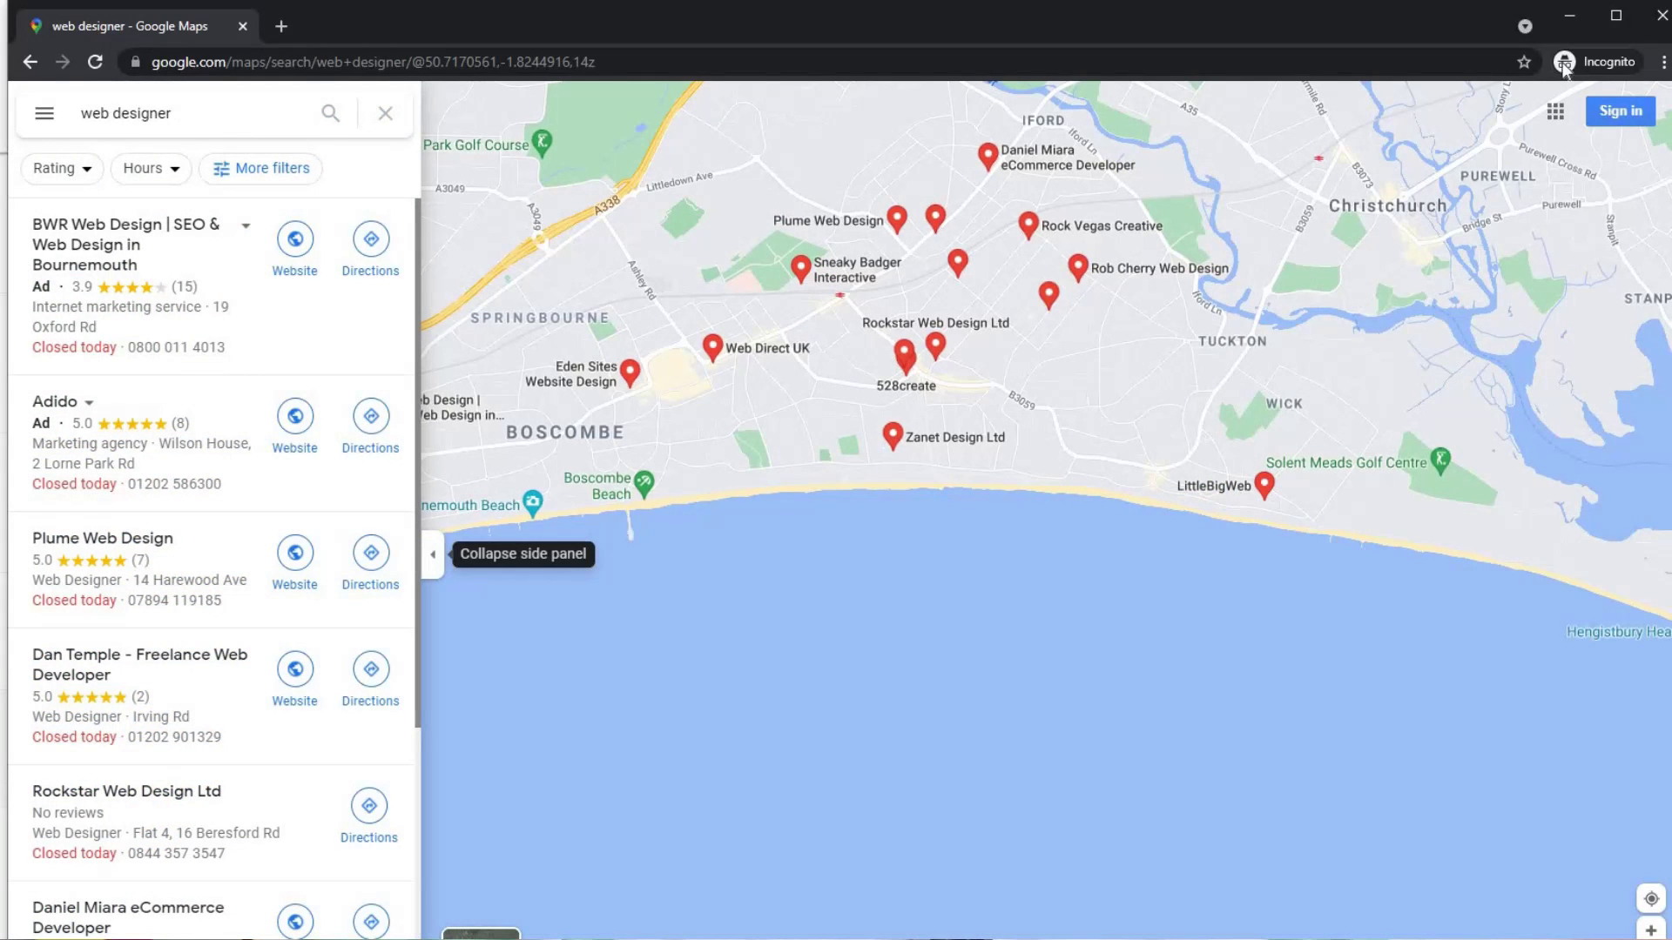
scroll(202, 599, down, 10)
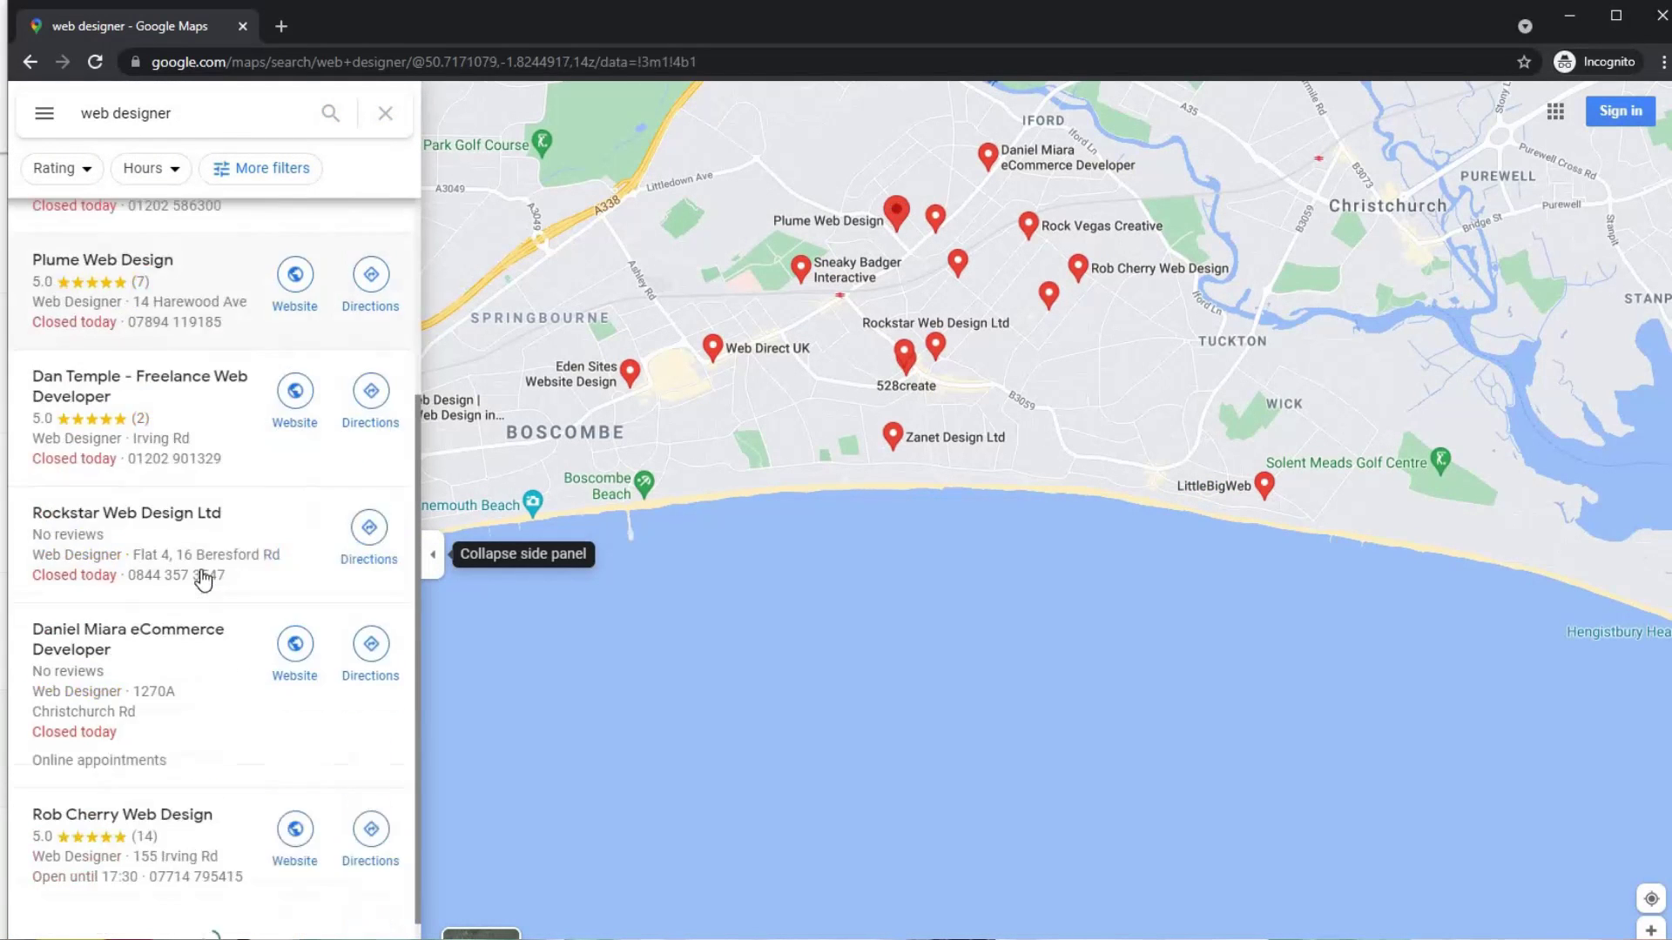
scroll(202, 582, down, 15)
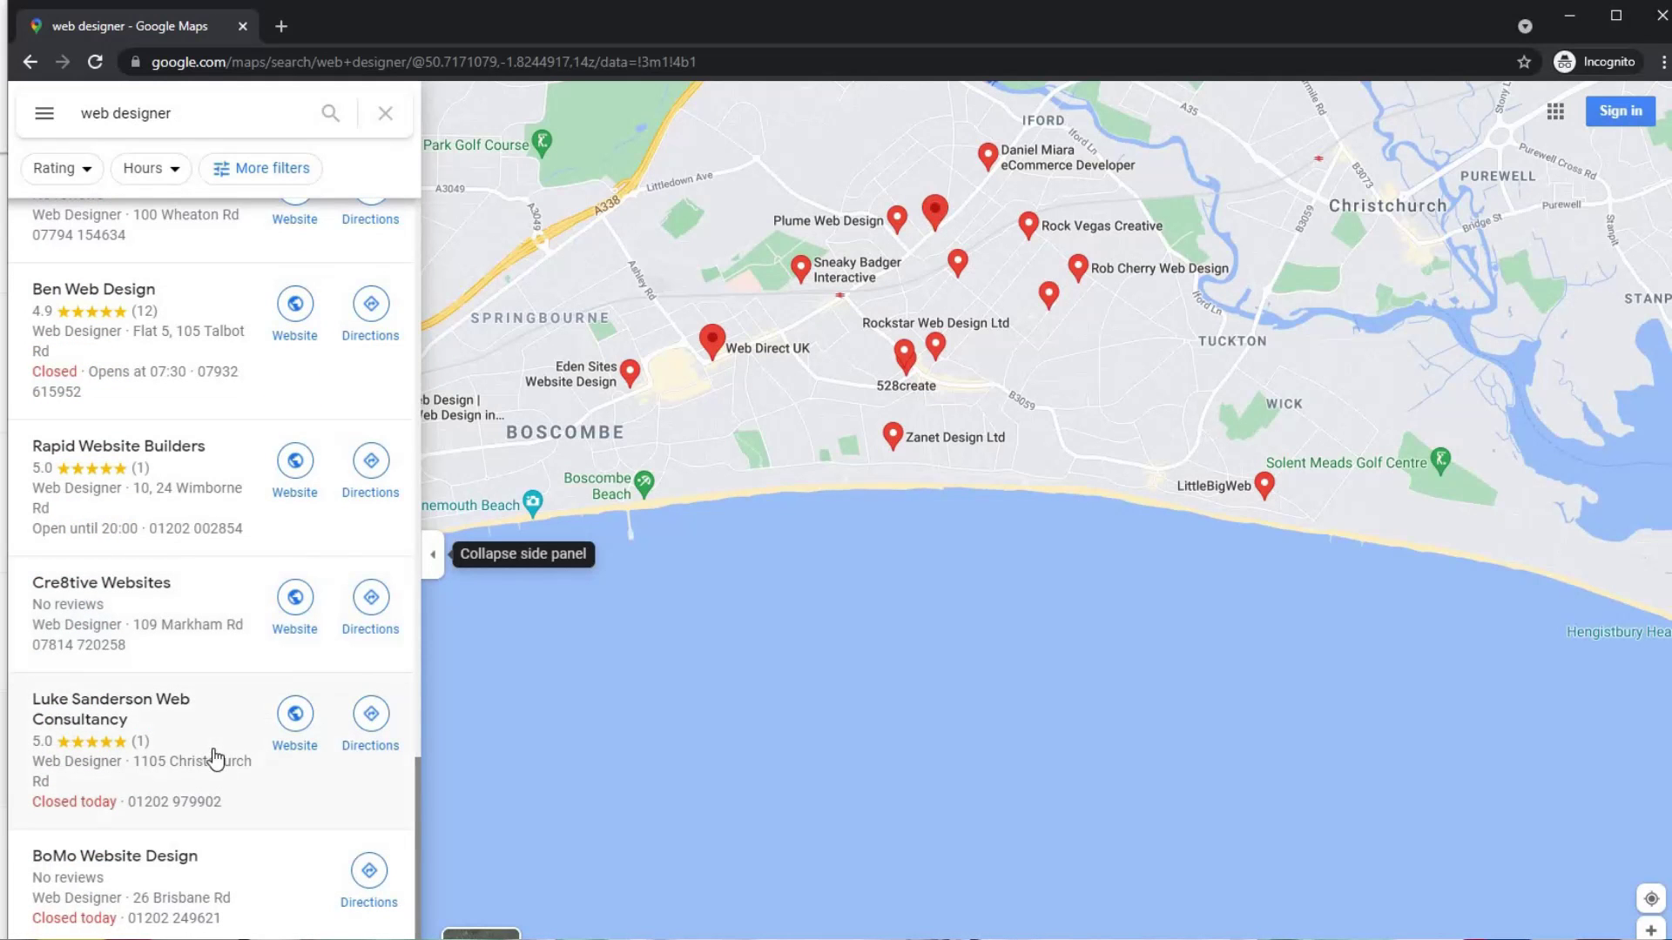
click(209, 678)
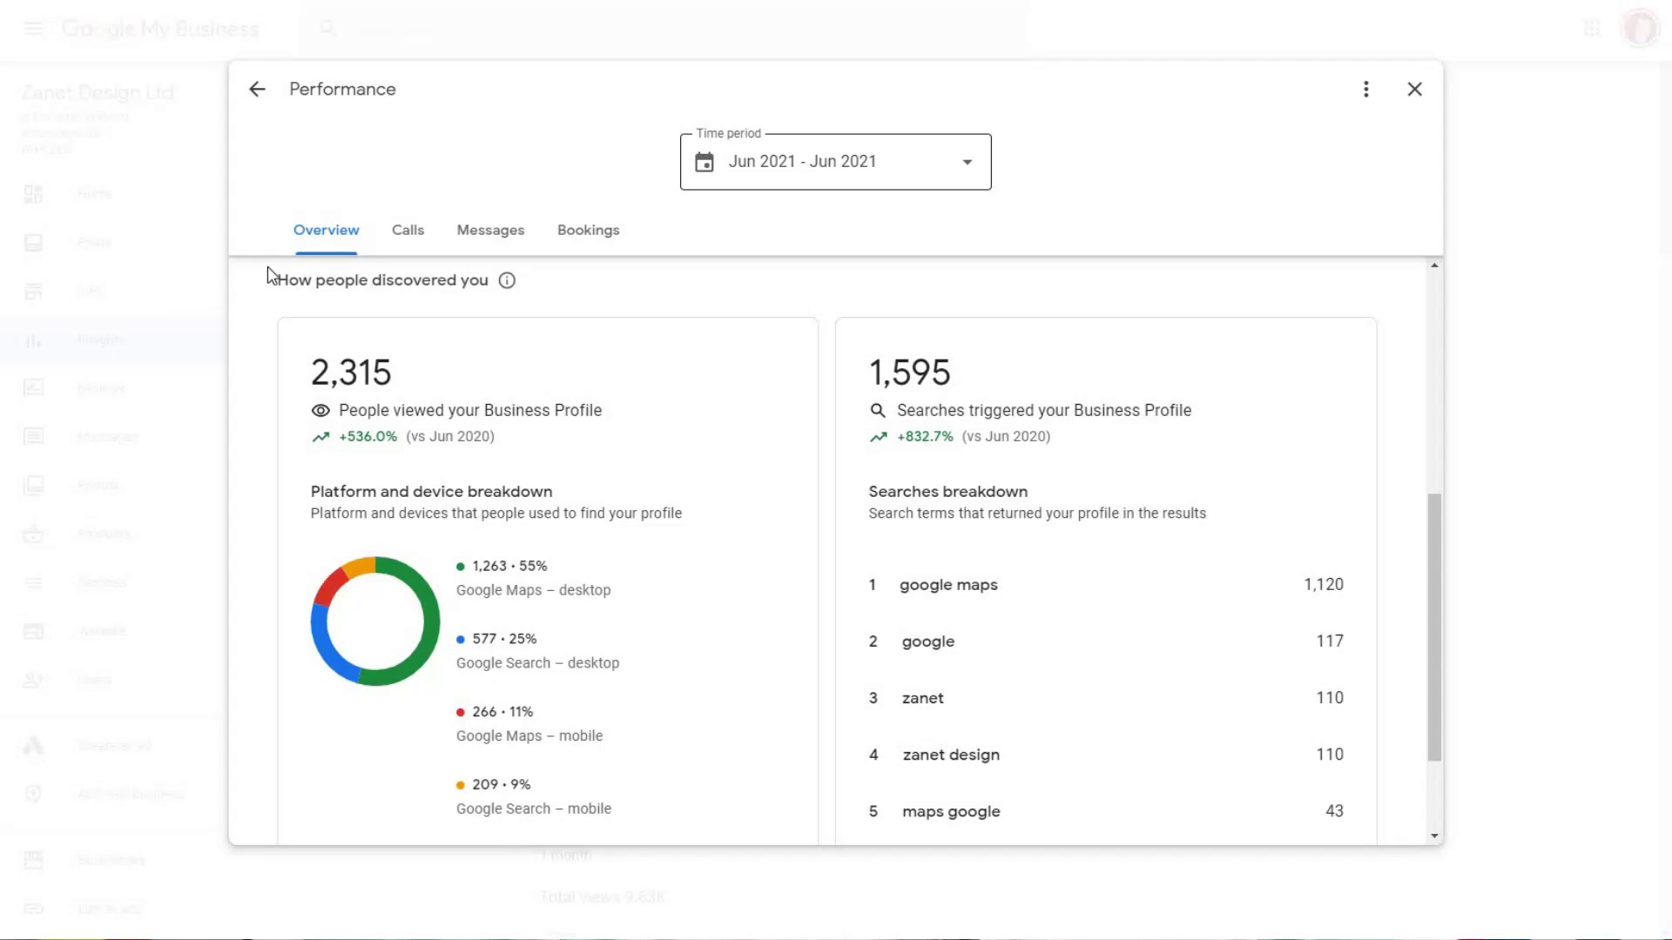
Leave the June 2021 performance report, reopen the new profile performance report and inspect the July 2021 interactions point
click(258, 90)
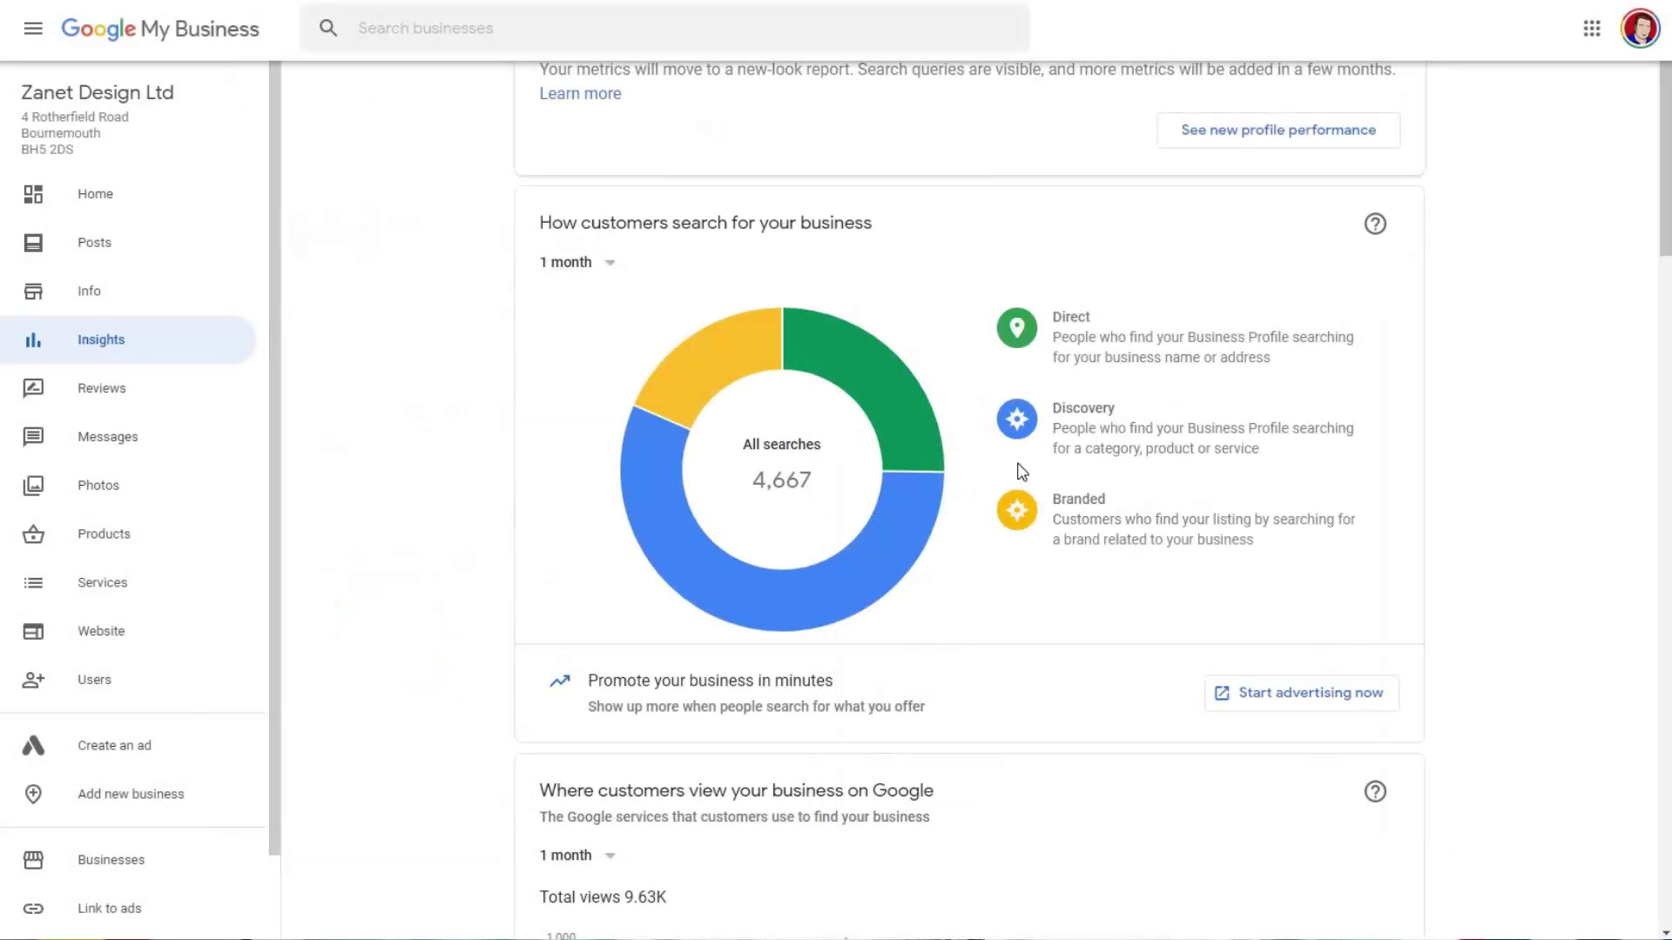
click(1360, 127)
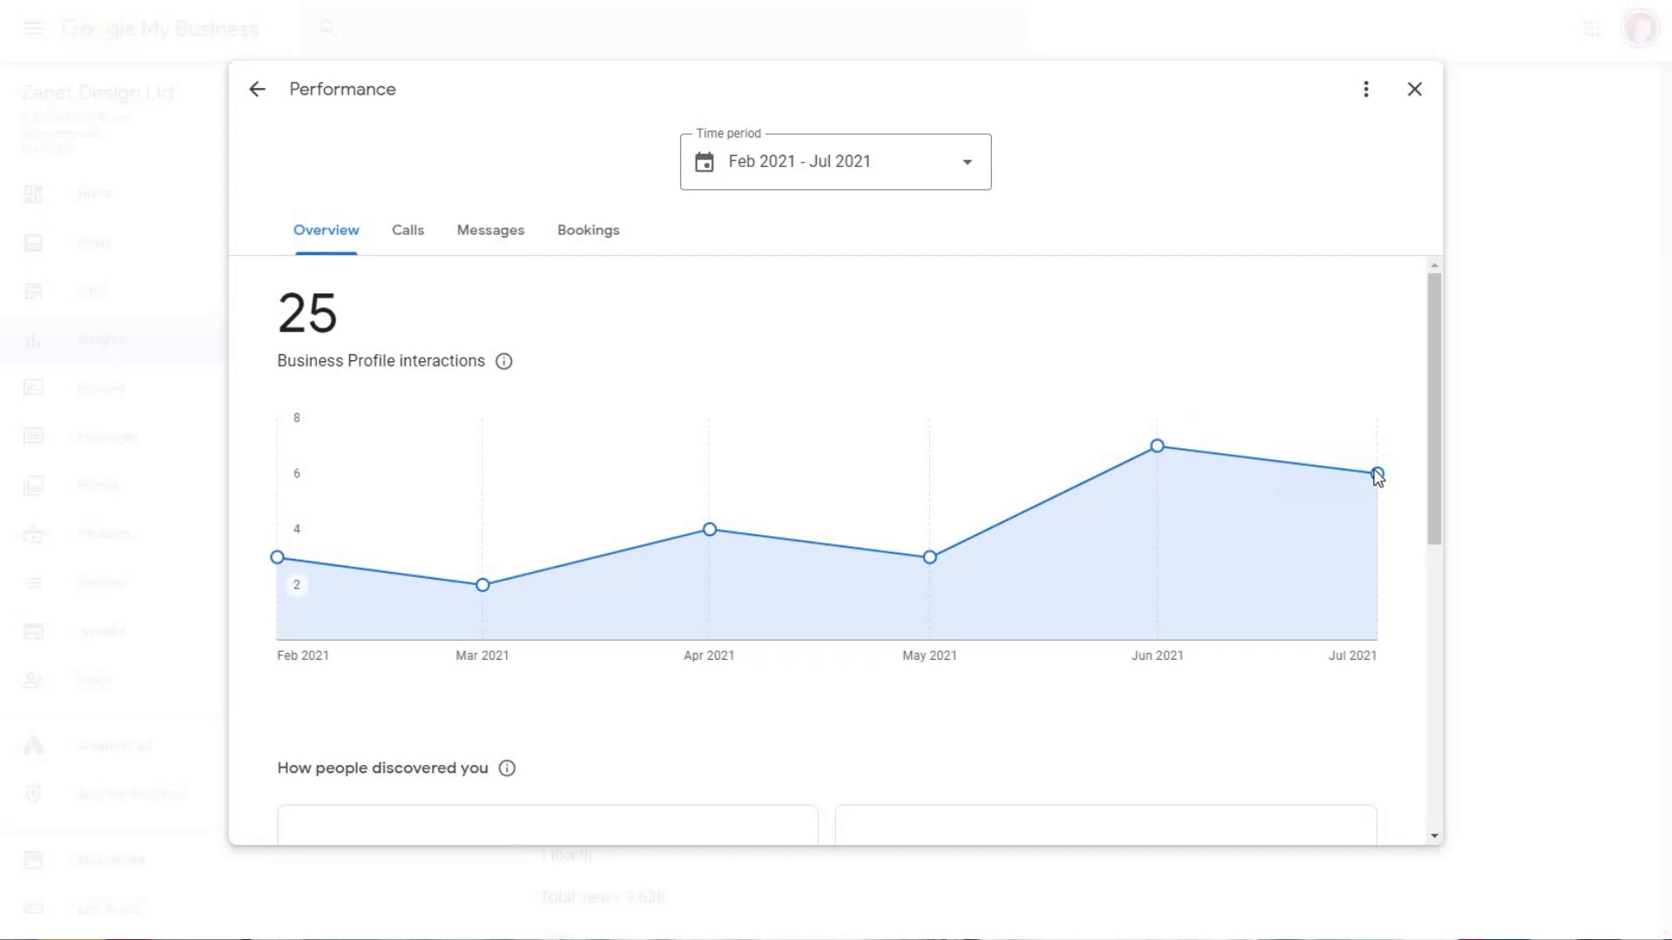
mouse_move(1377, 476)
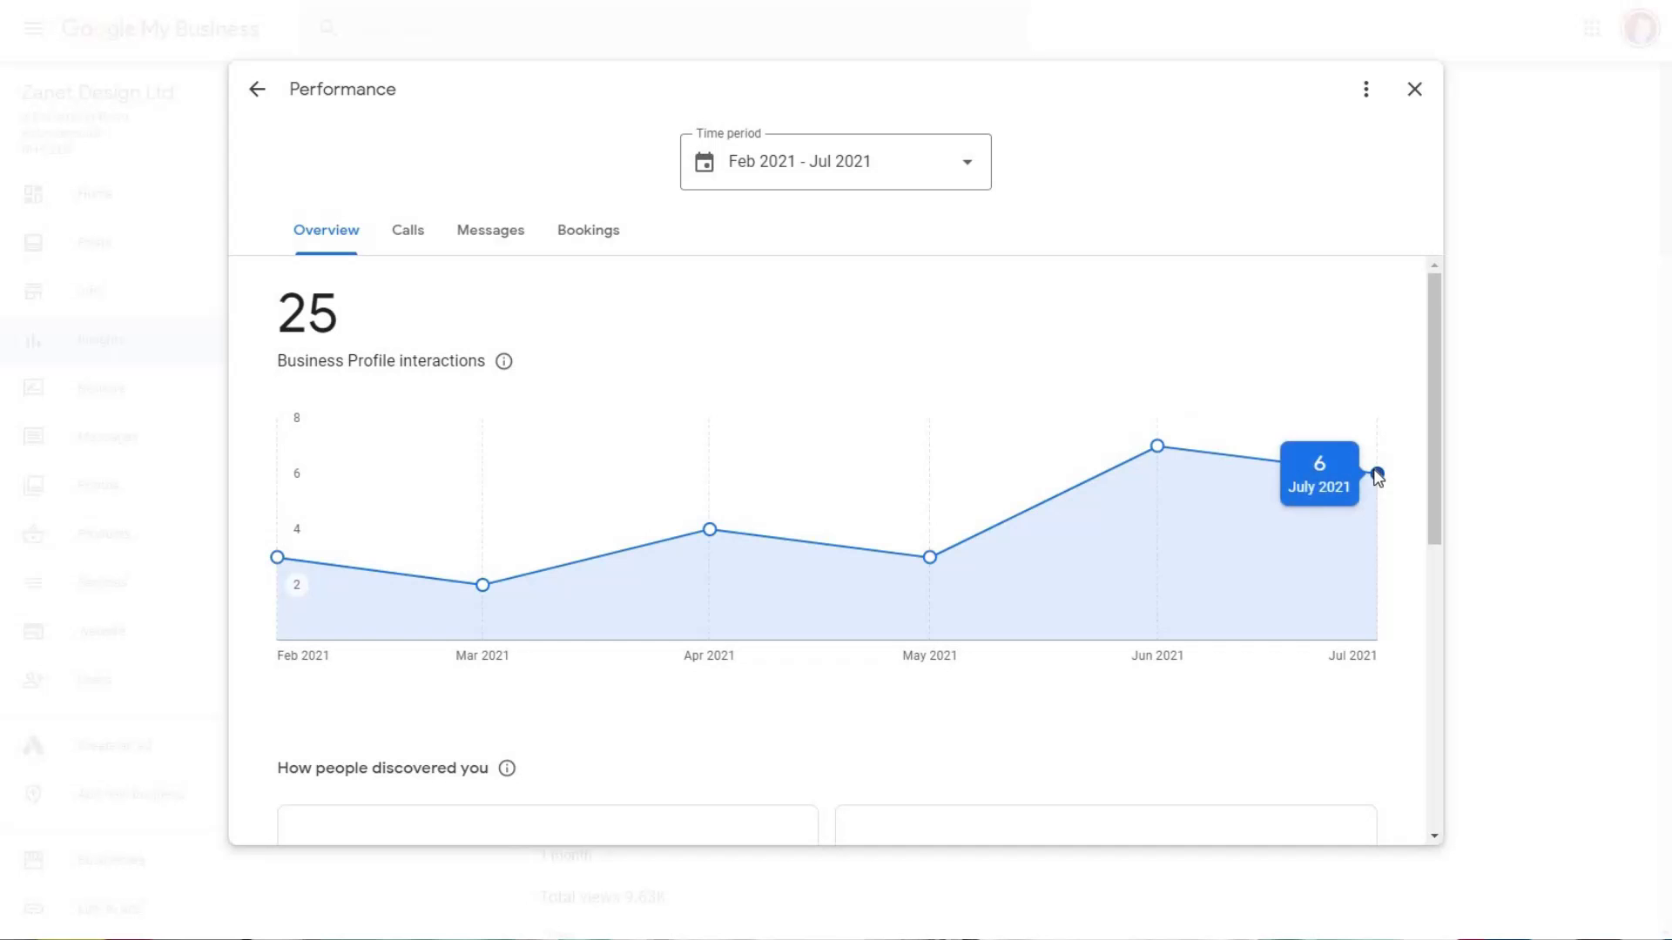
View the calls made from the profile, and limit the messages report to the time period July 2021
click(433, 242)
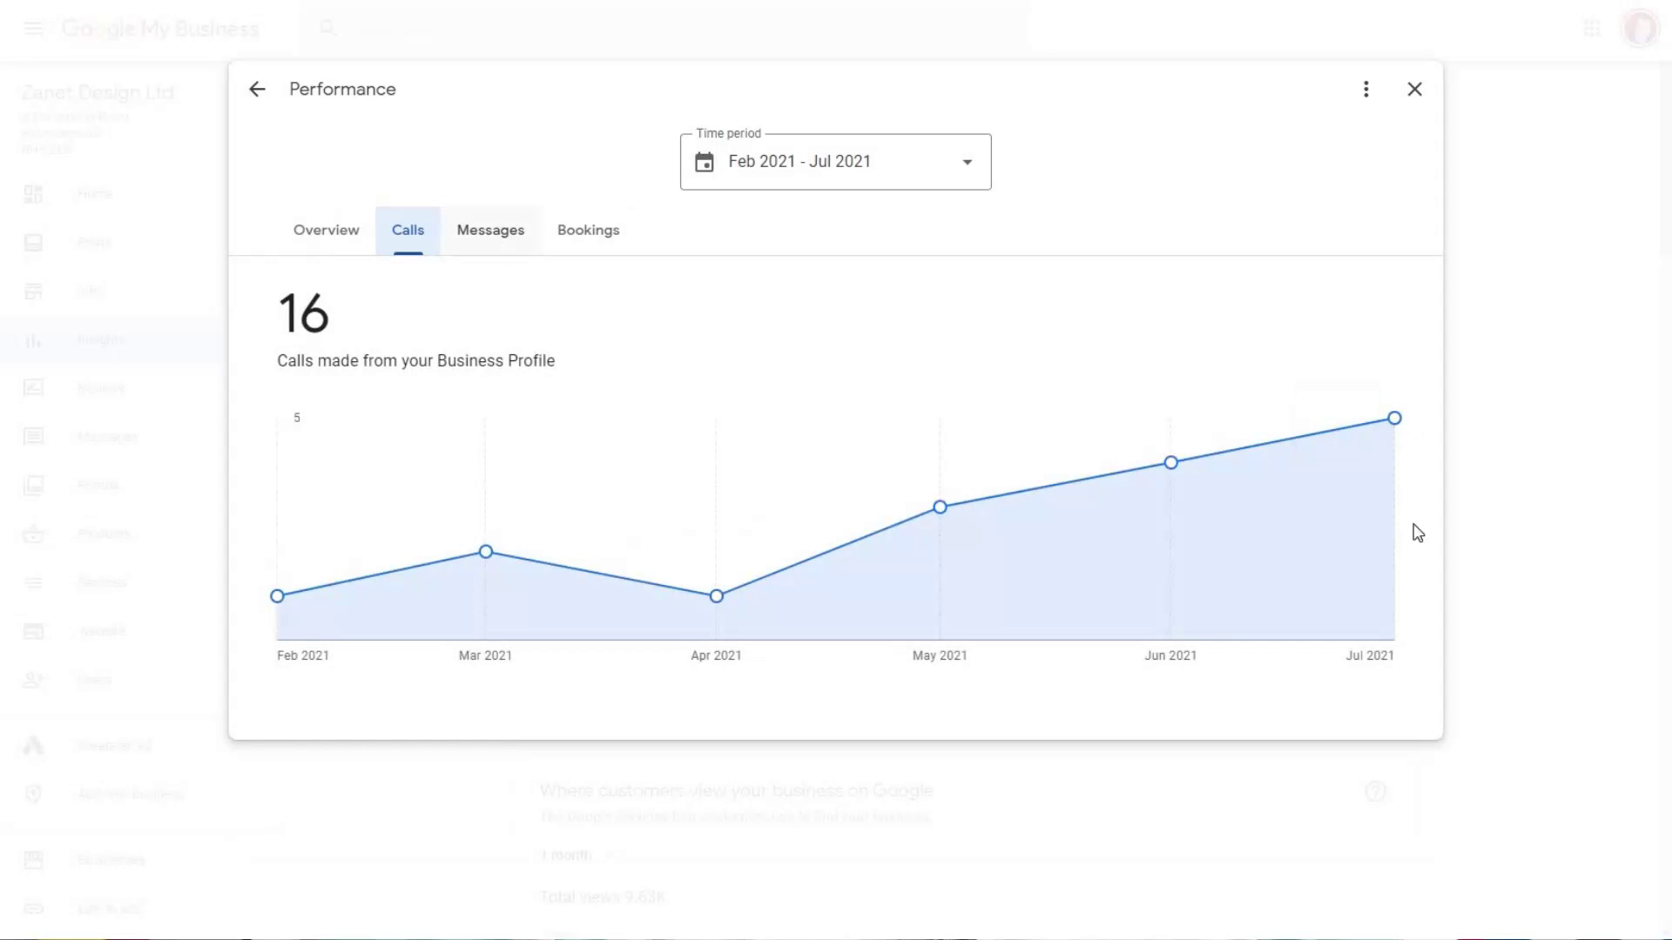
click(968, 168)
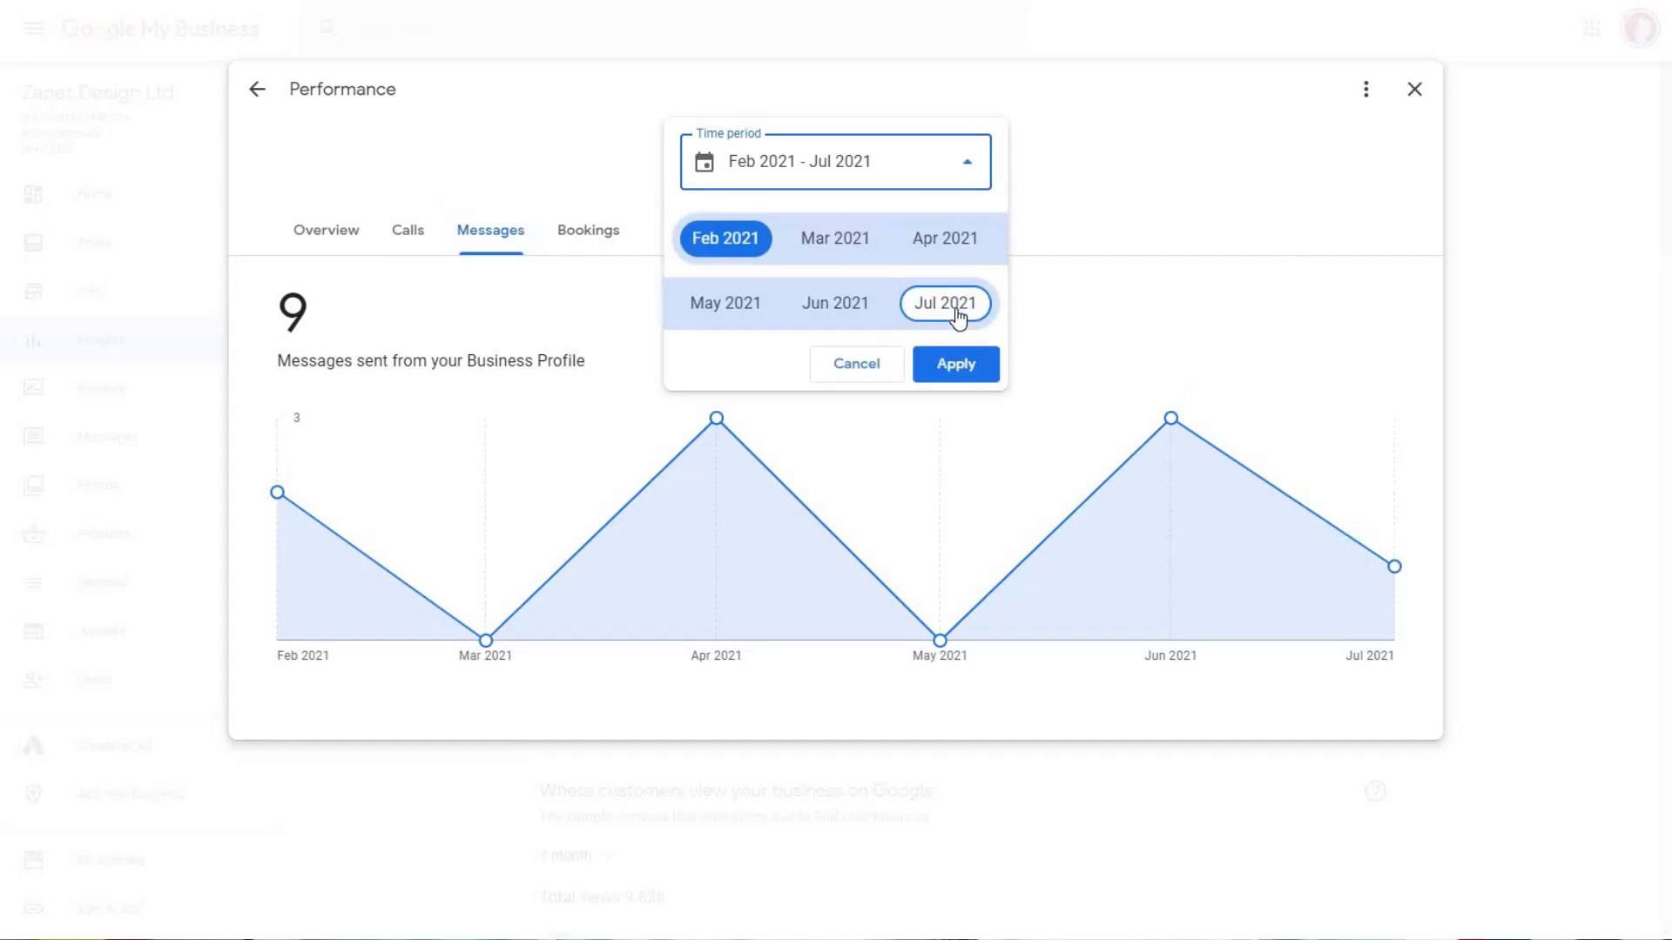
click(957, 313)
click(952, 318)
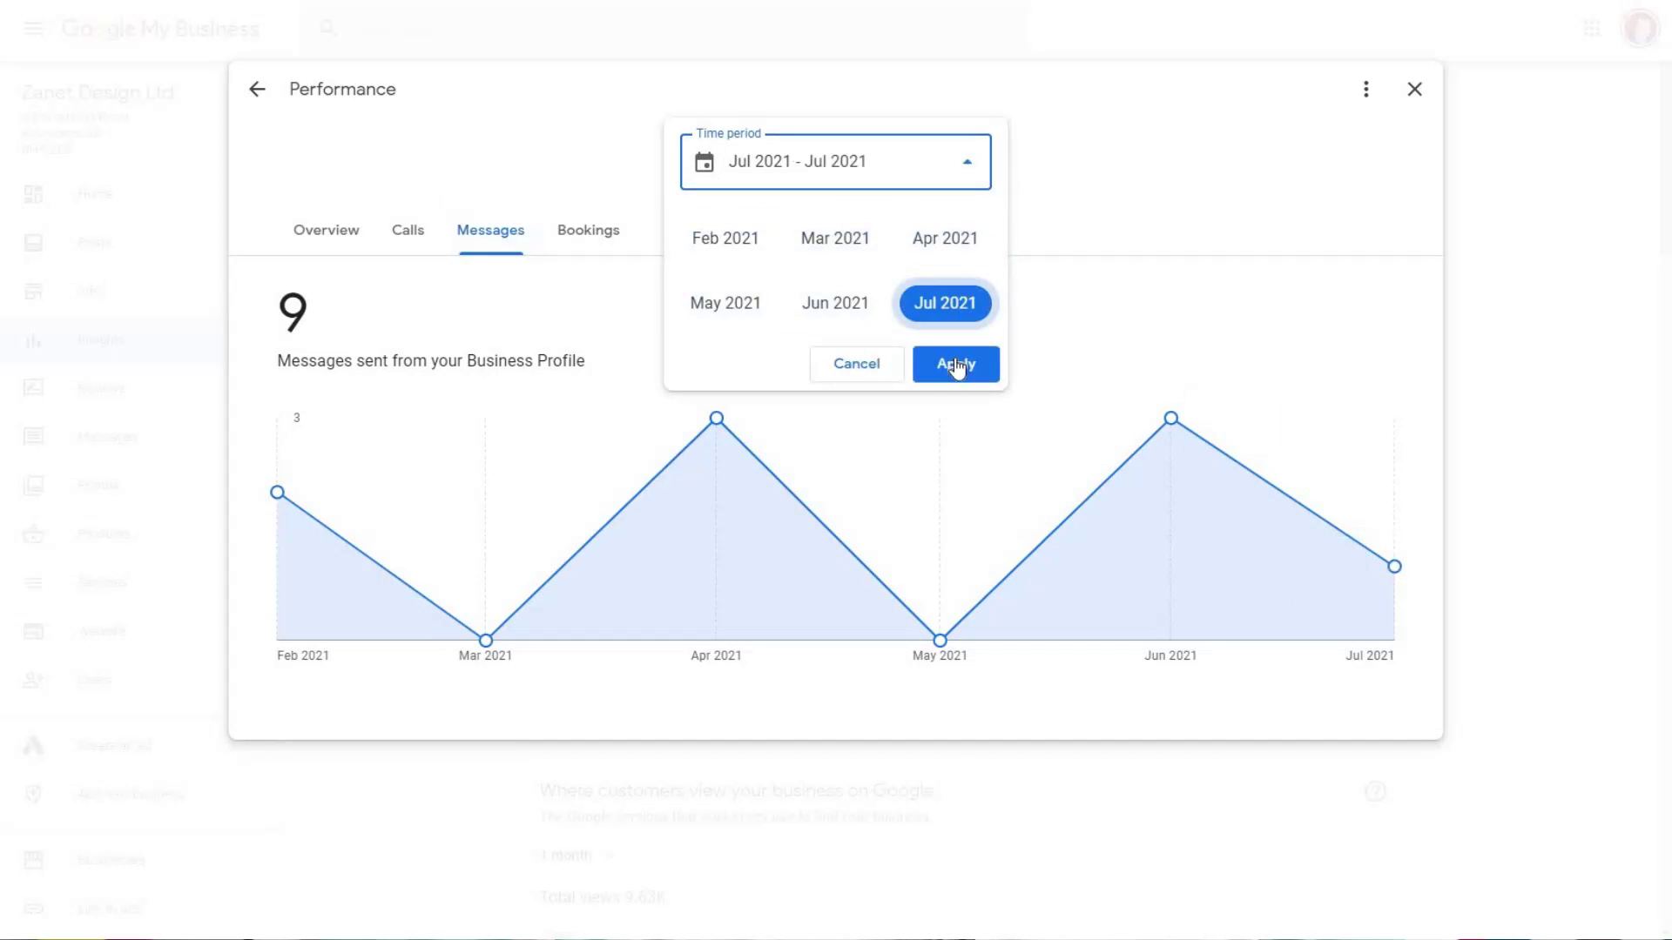
click(956, 366)
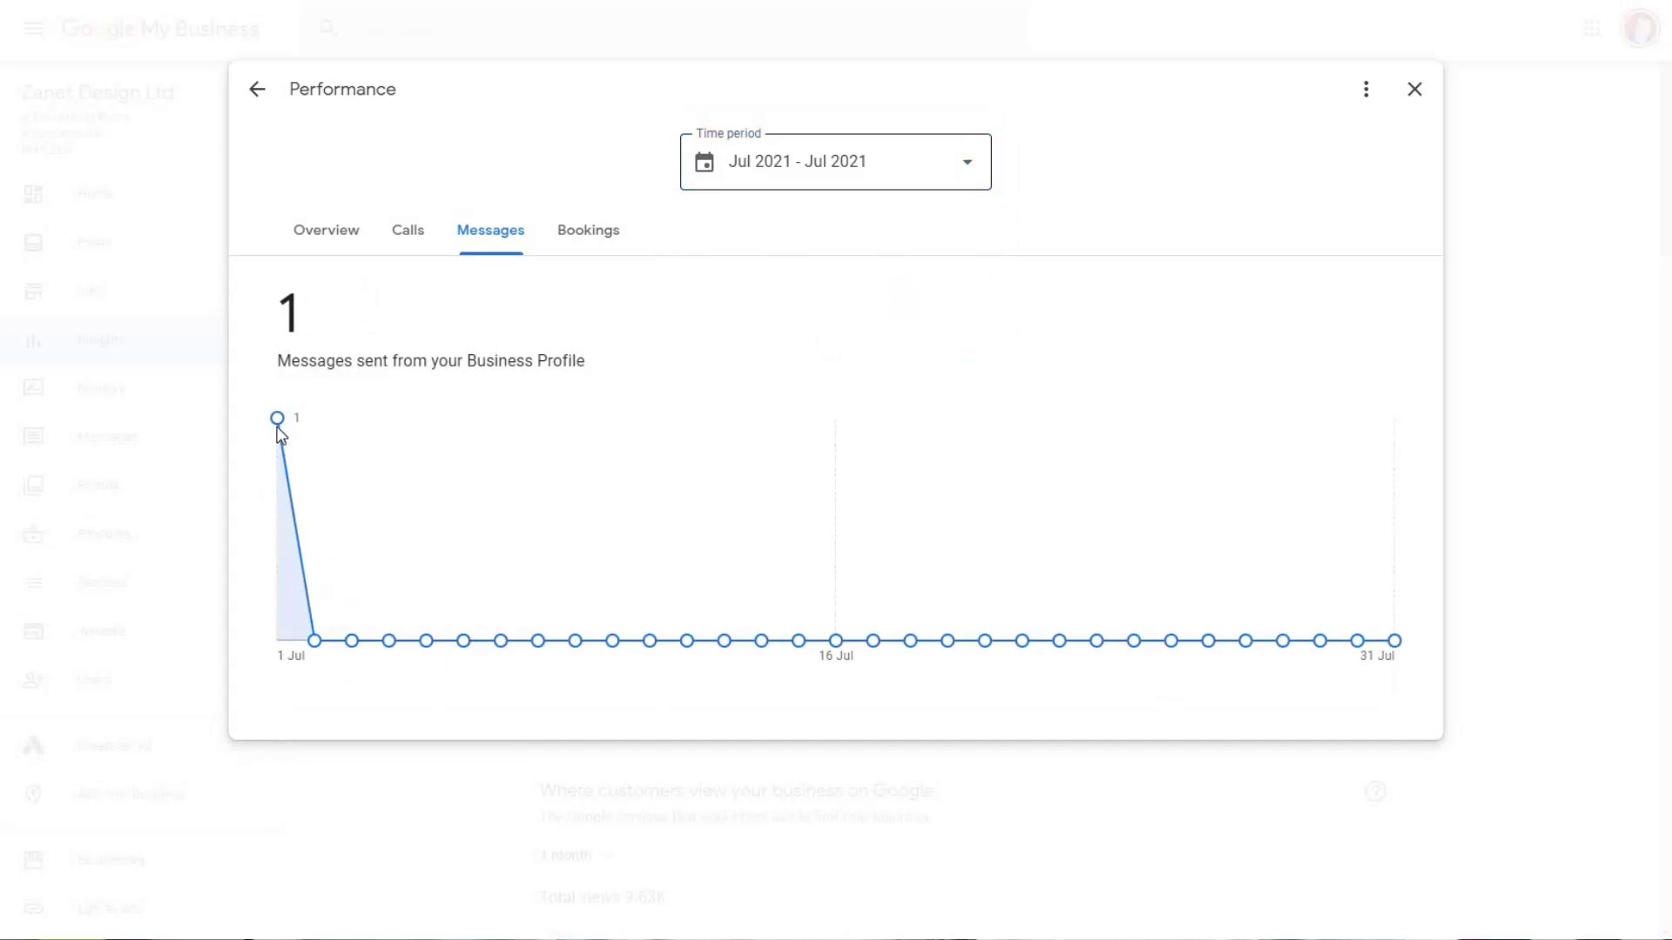
Check the July 2021 calls, return to the performance overview and set its time period to May 2021
click(409, 233)
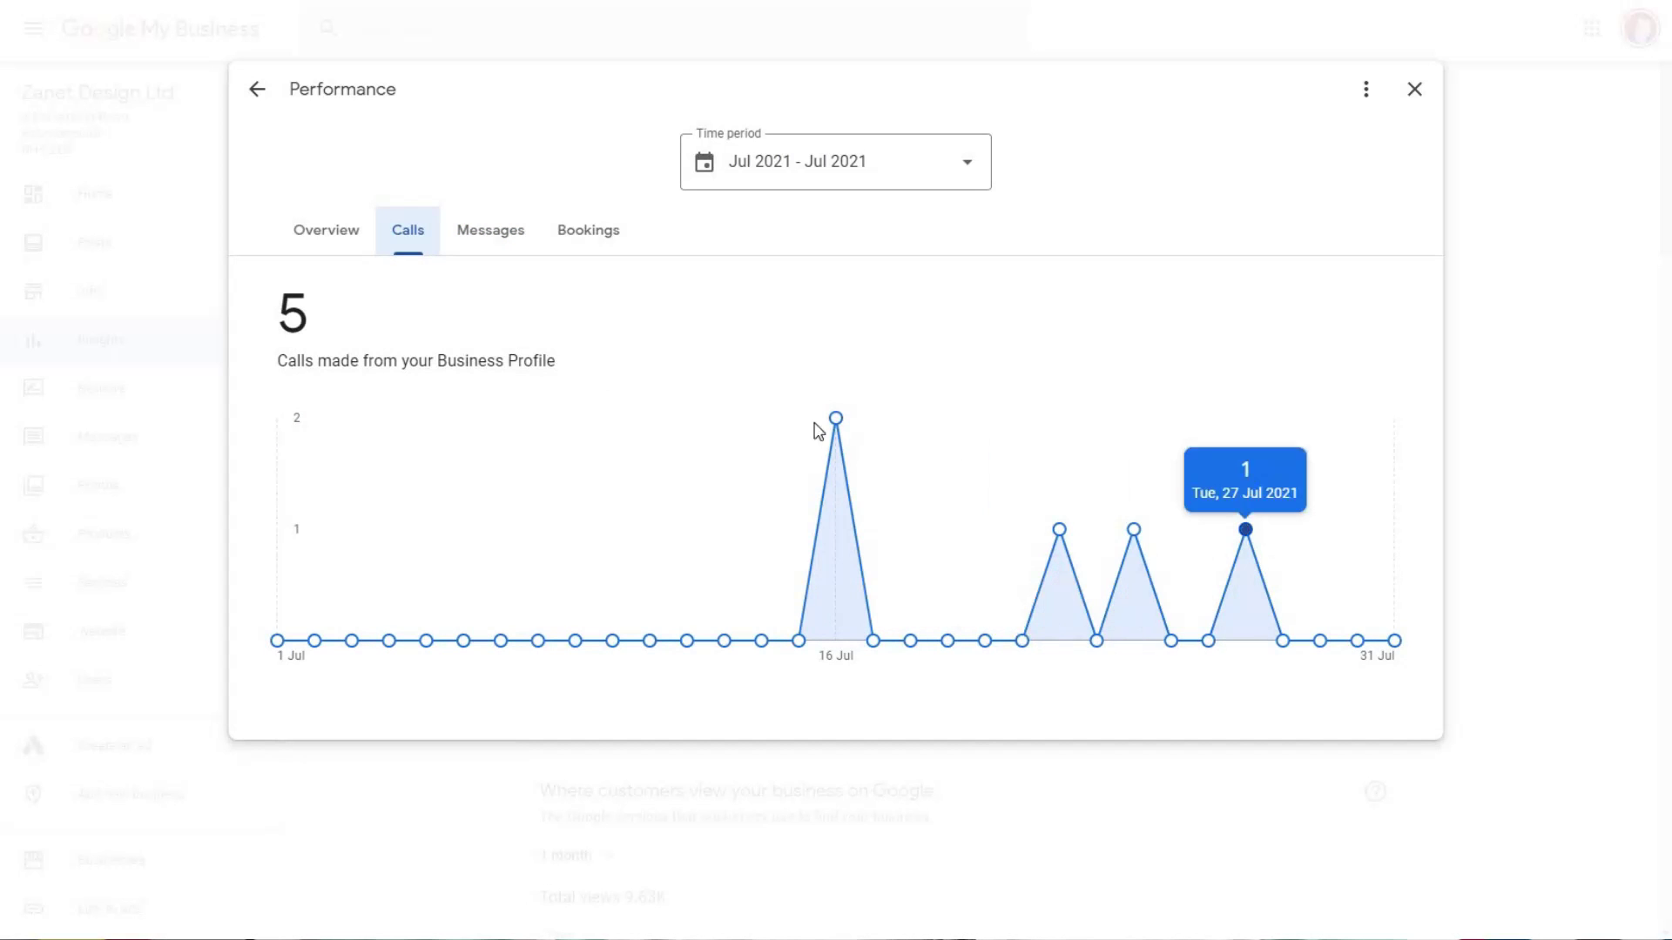
click(336, 242)
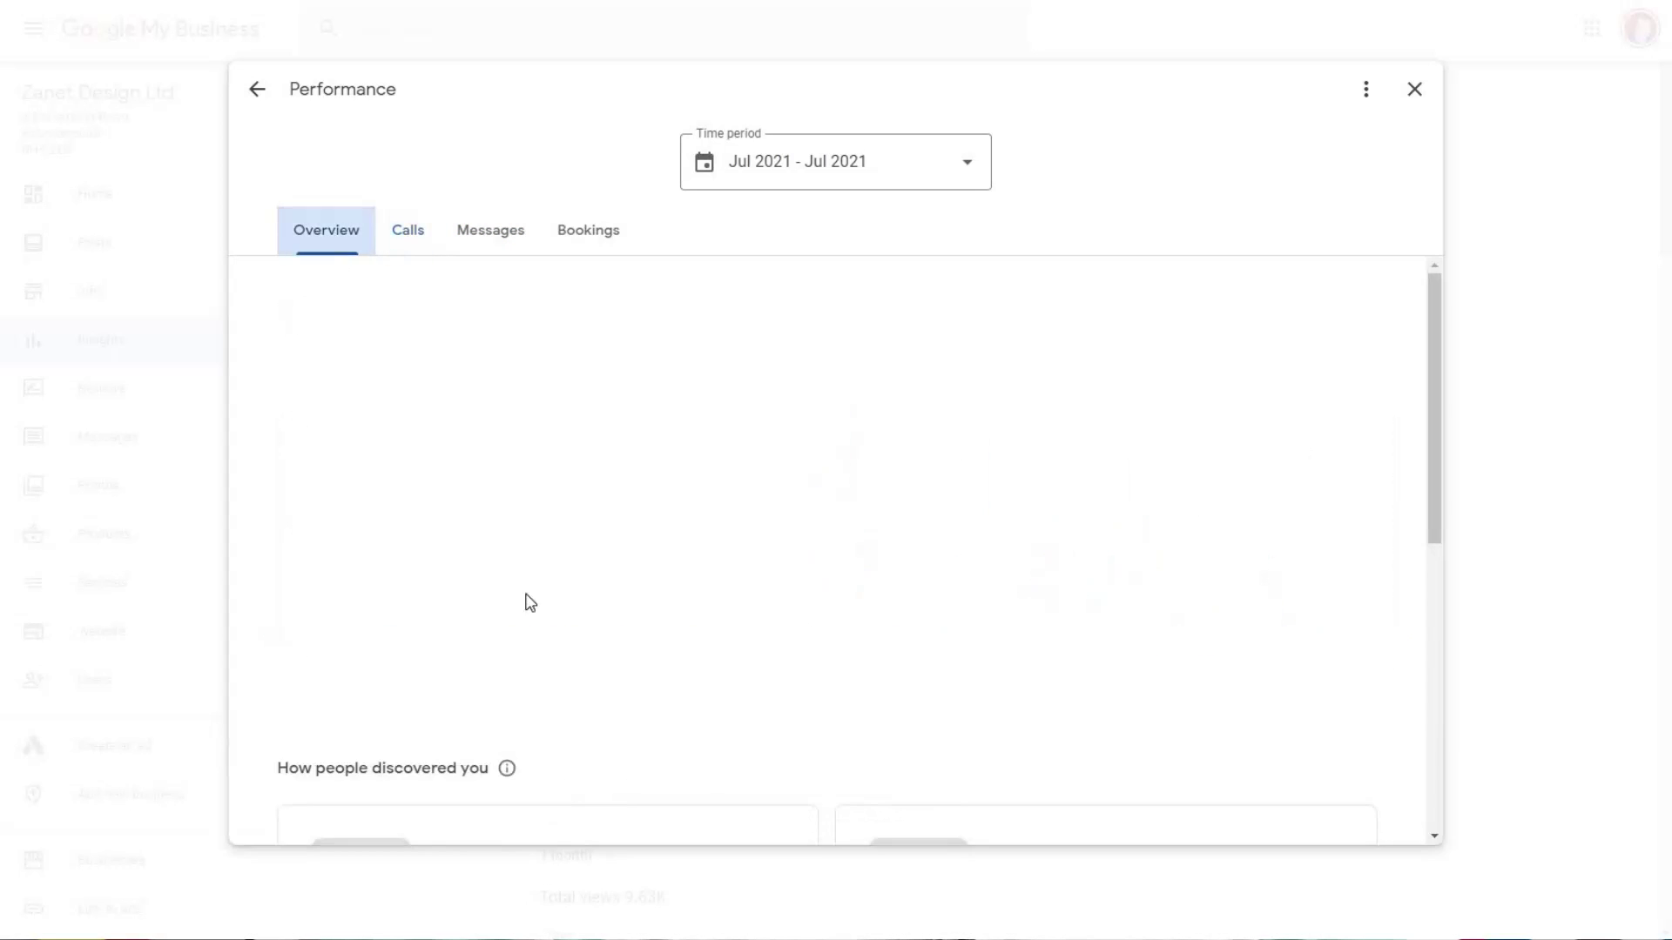
click(956, 163)
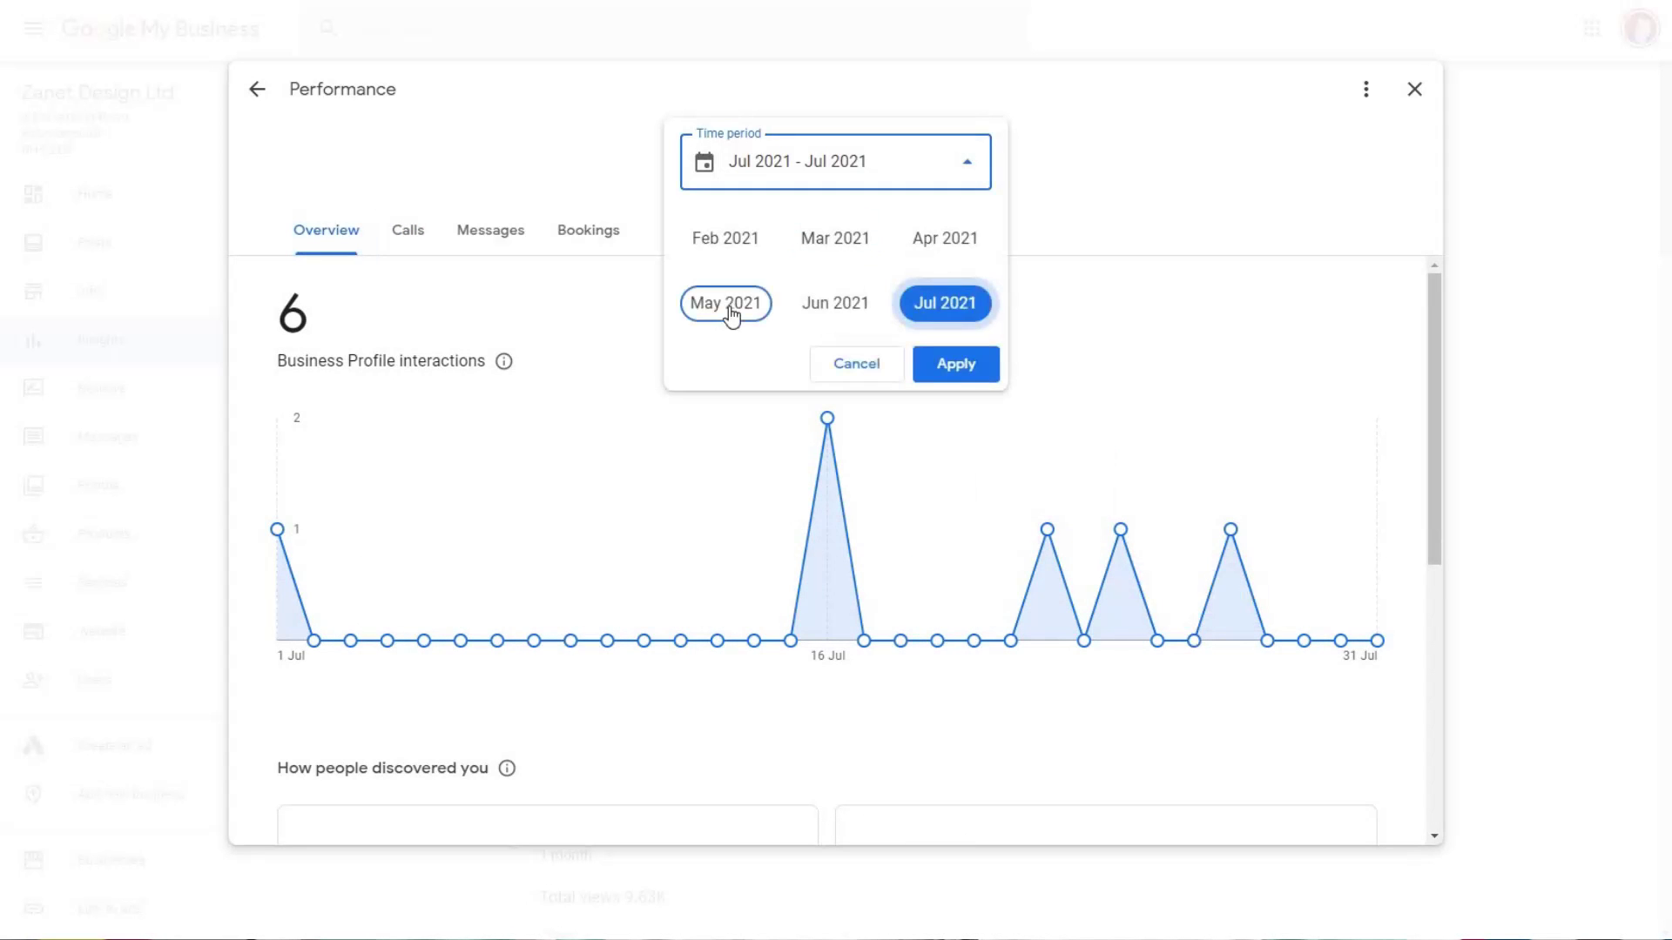
click(729, 312)
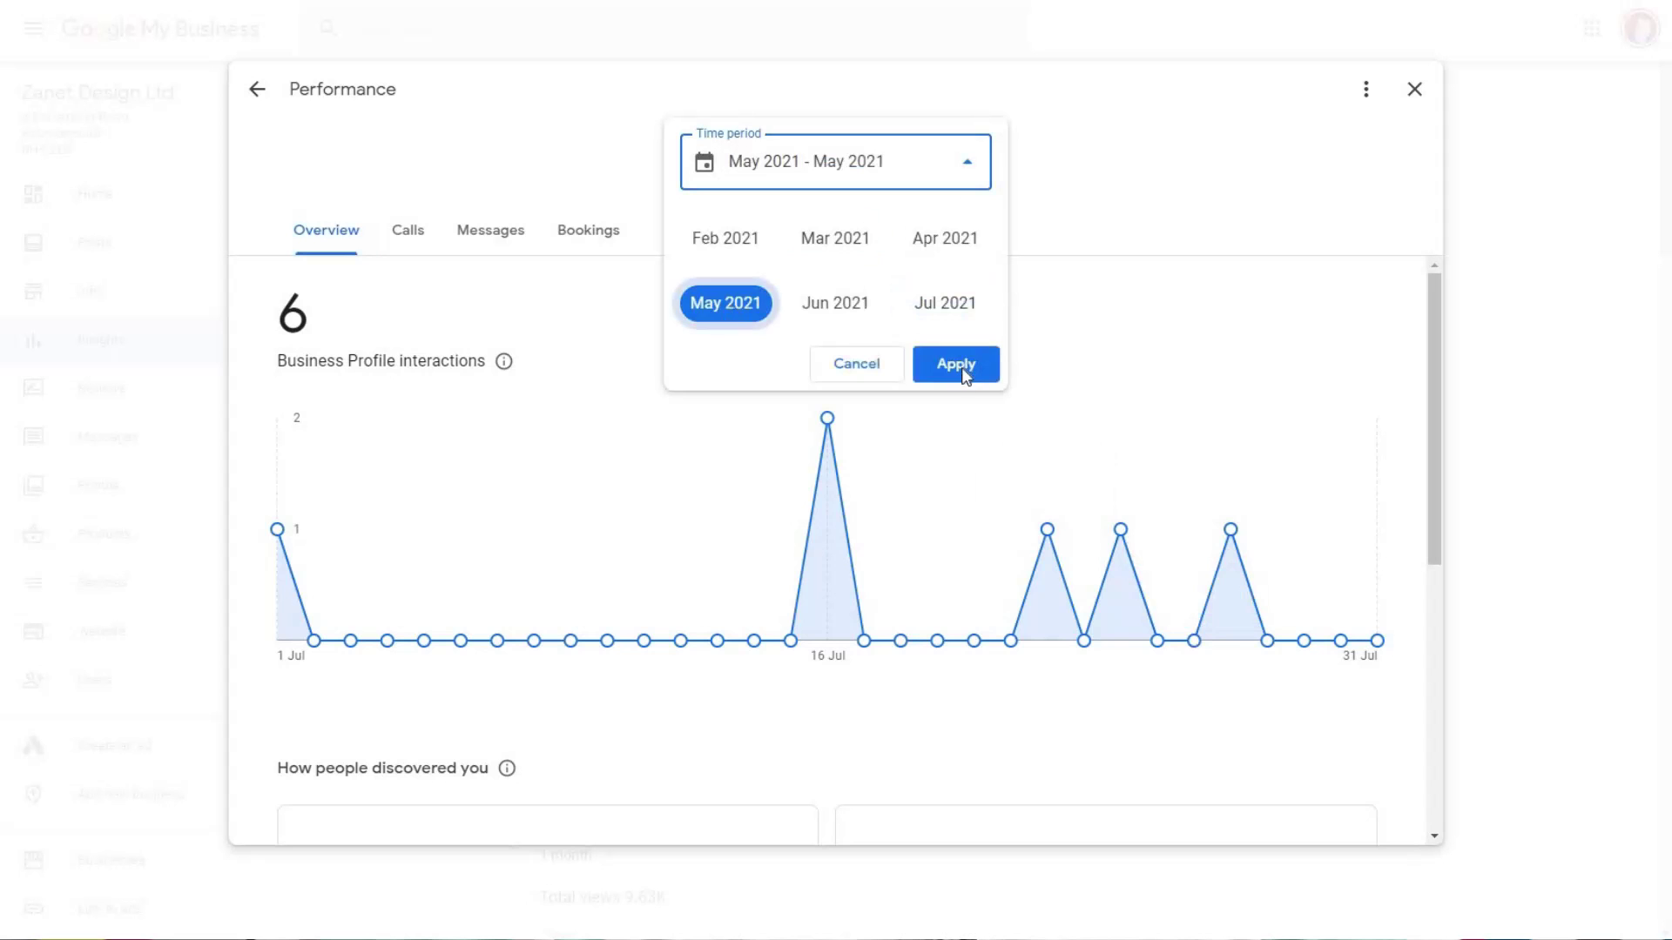
click(956, 365)
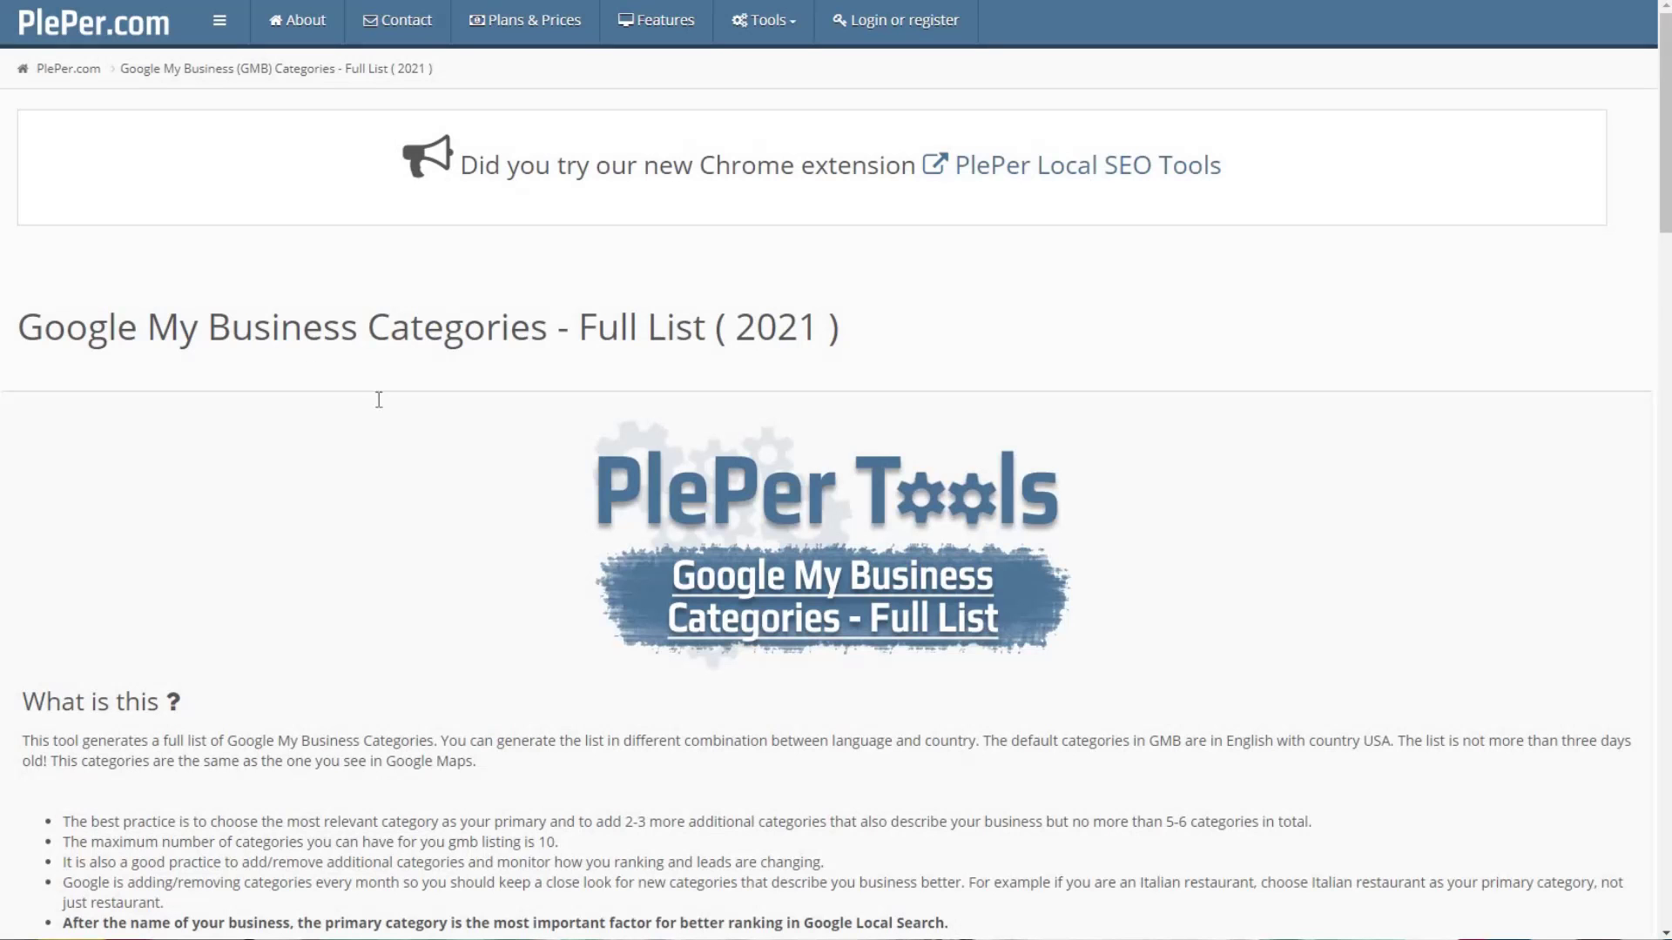
Switch to PlePer's Google My Business categories page, find the results for India and highlight the number of available categories
scroll(387, 404, down, 5)
scroll(386, 404, down, 5)
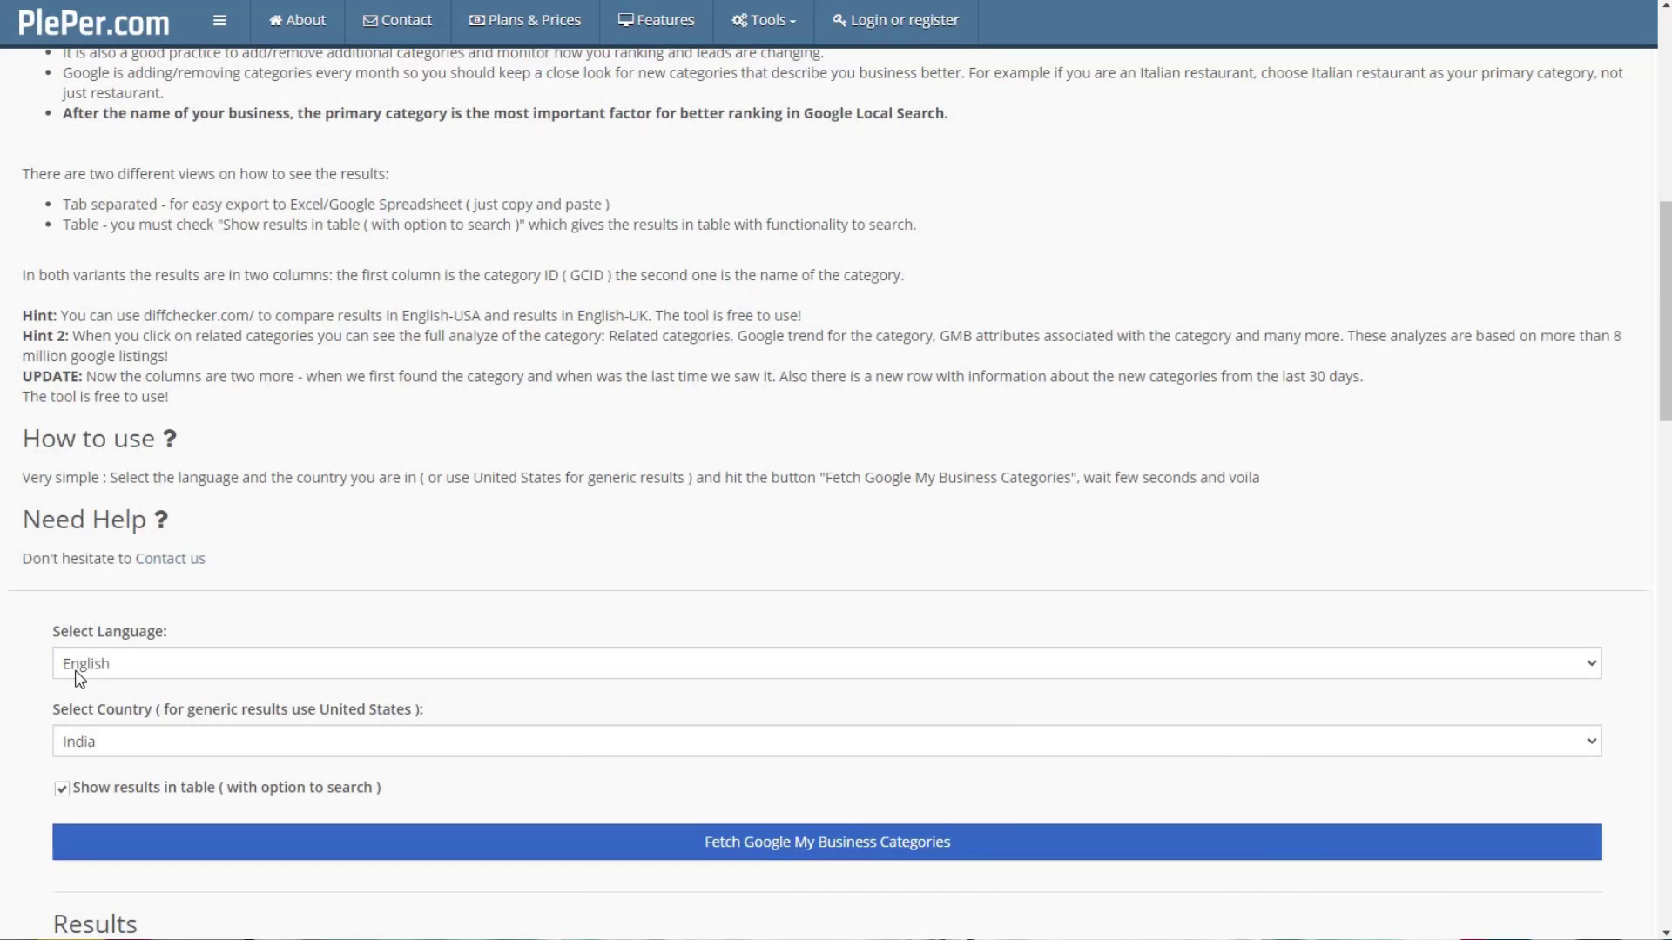
scroll(240, 697, down, 4)
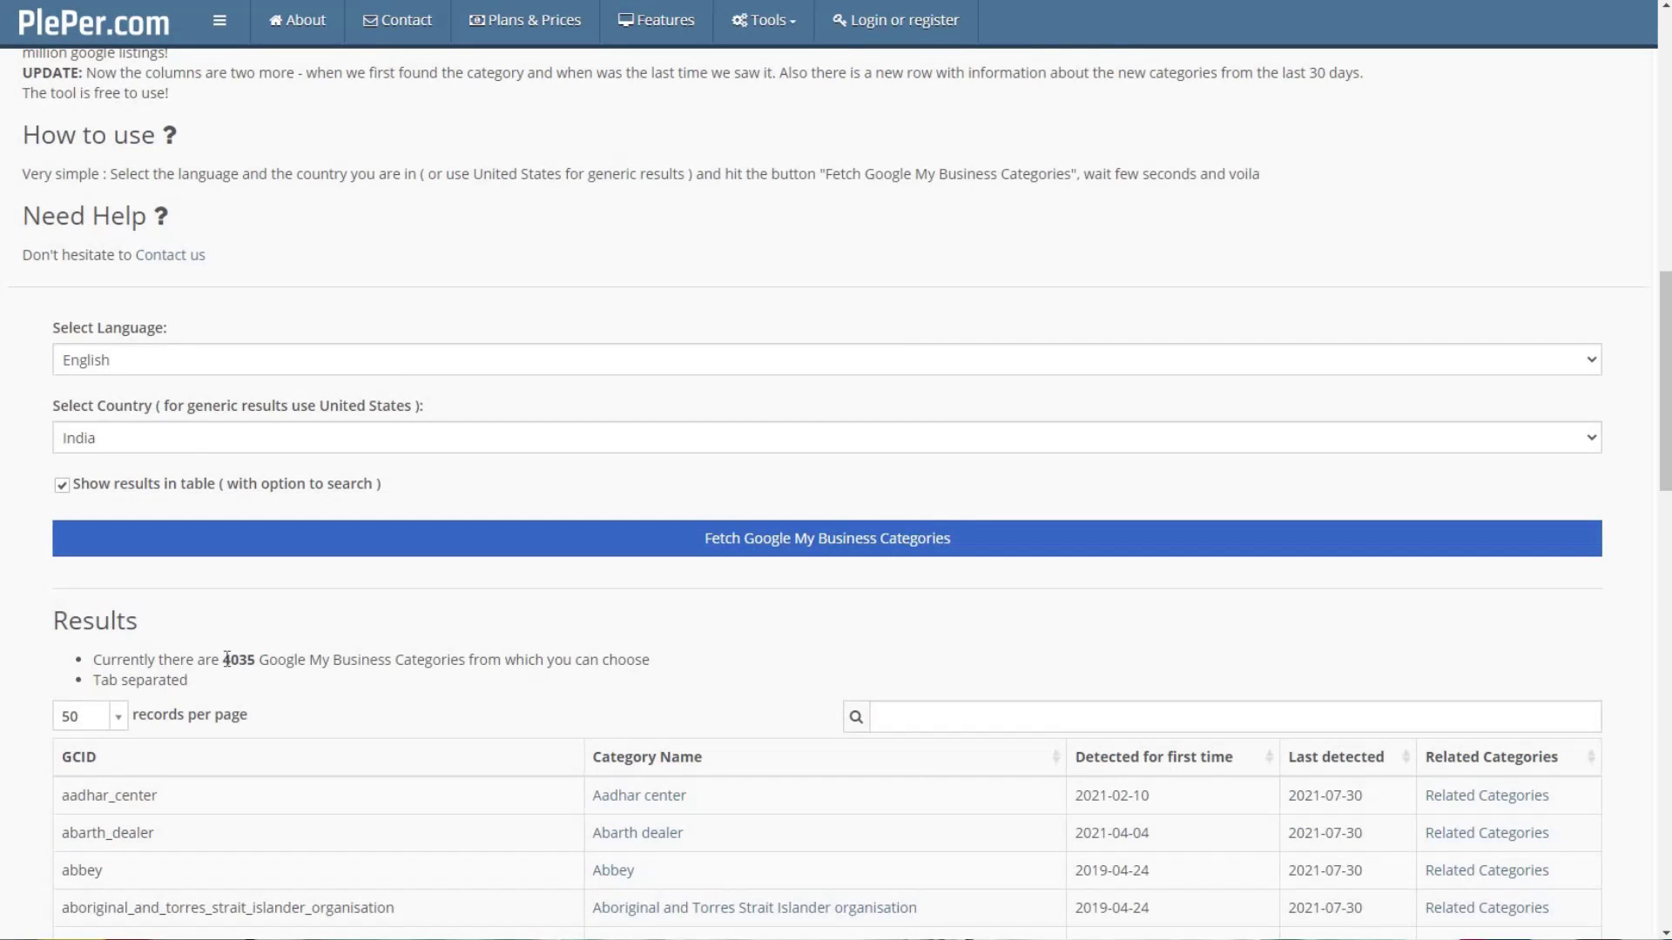
double_click(228, 659)
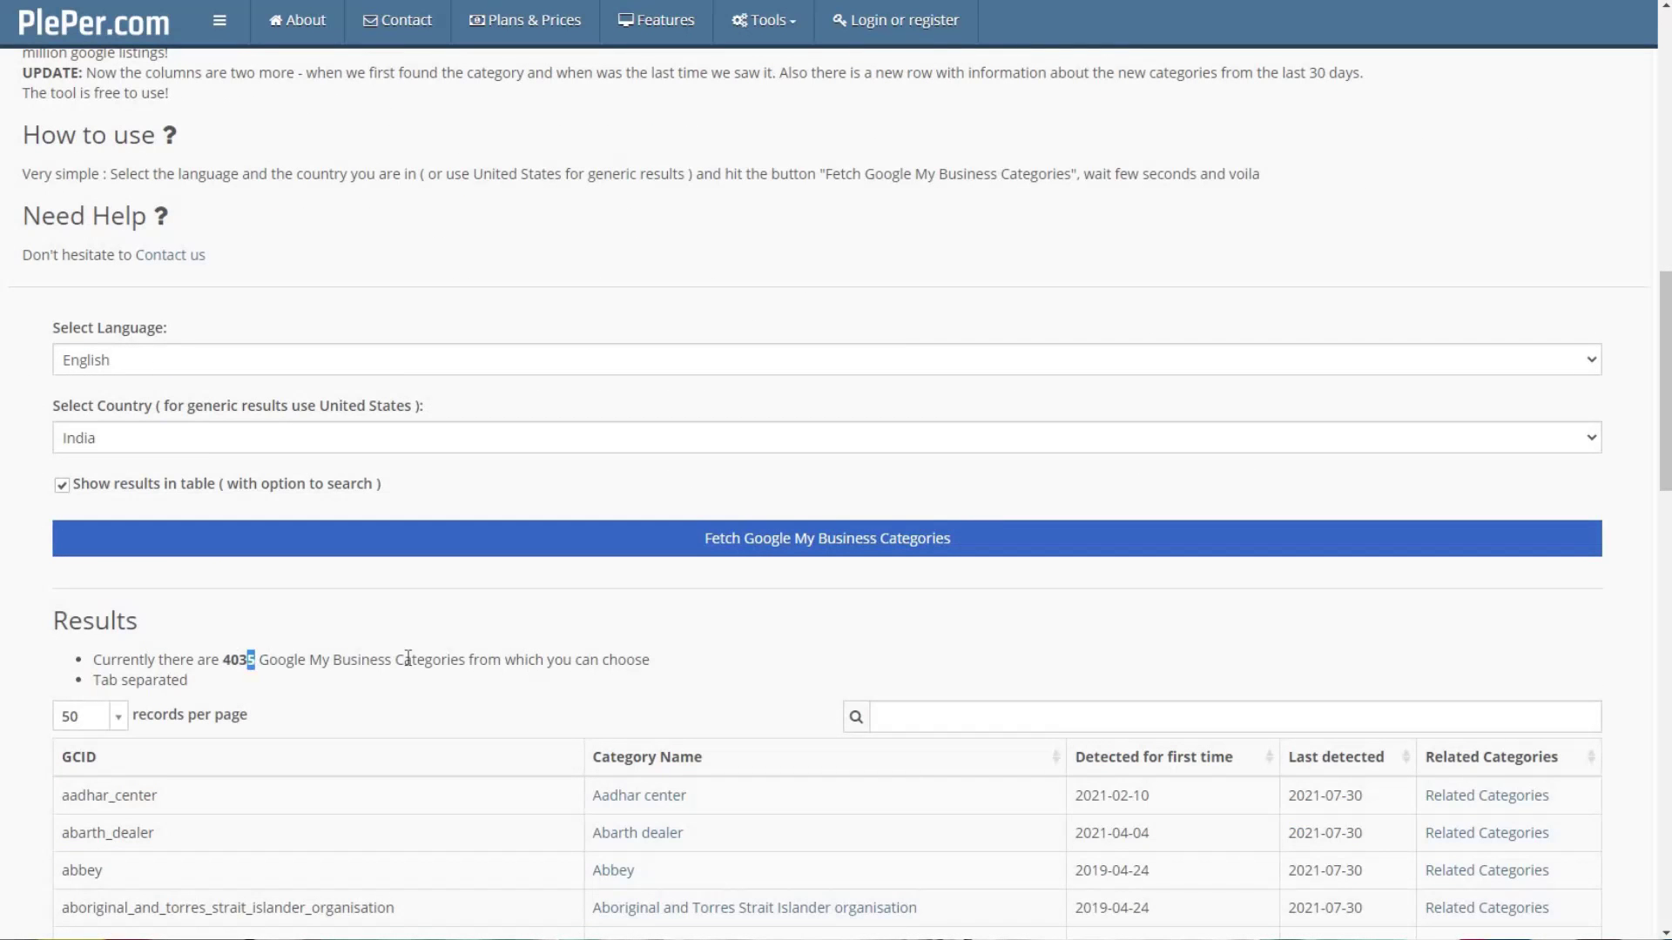
Set the country to United States and fetch the Google My Business categories
click(392, 447)
key(h)
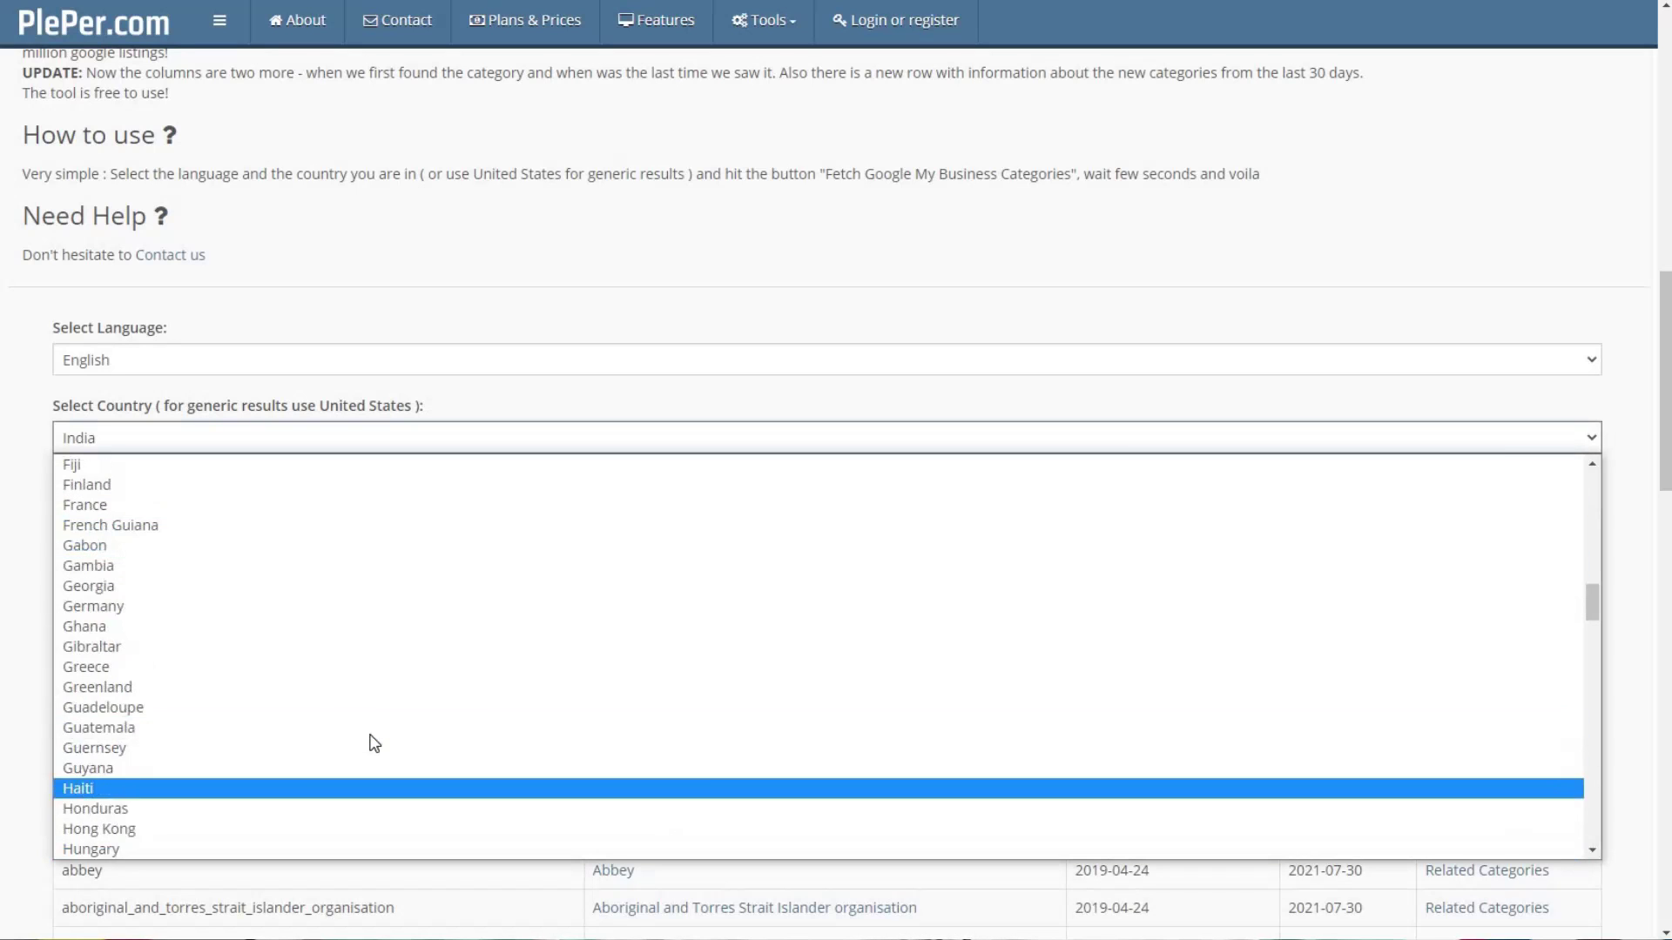
scroll(291, 790, down, 20)
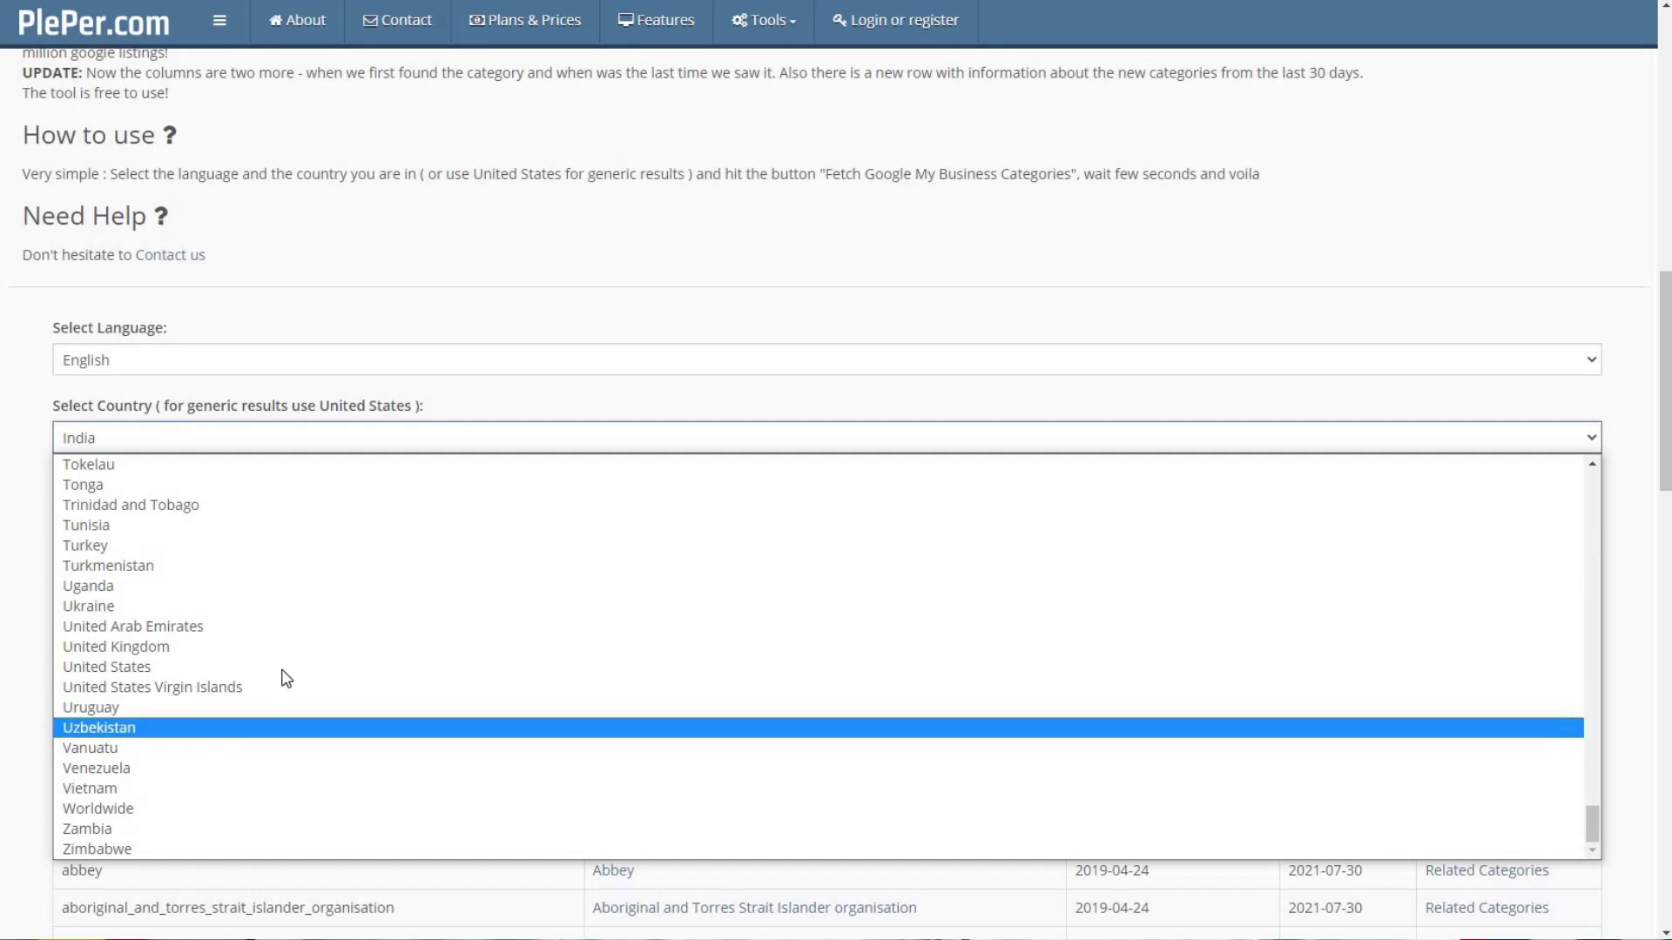
click(241, 667)
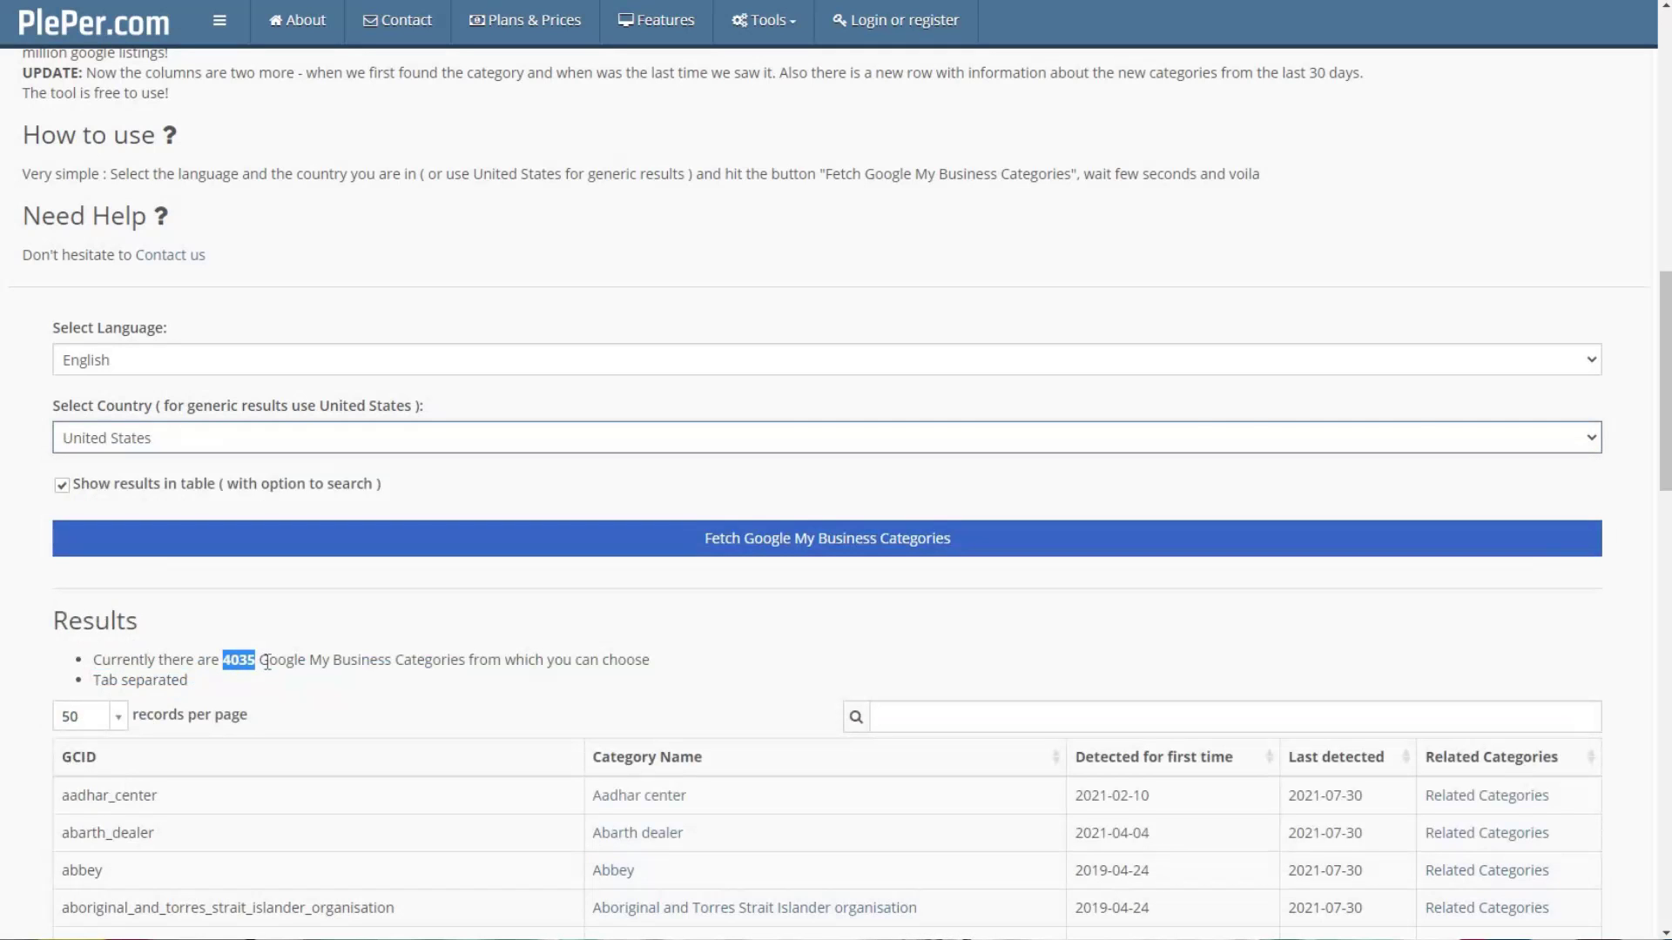
click(784, 547)
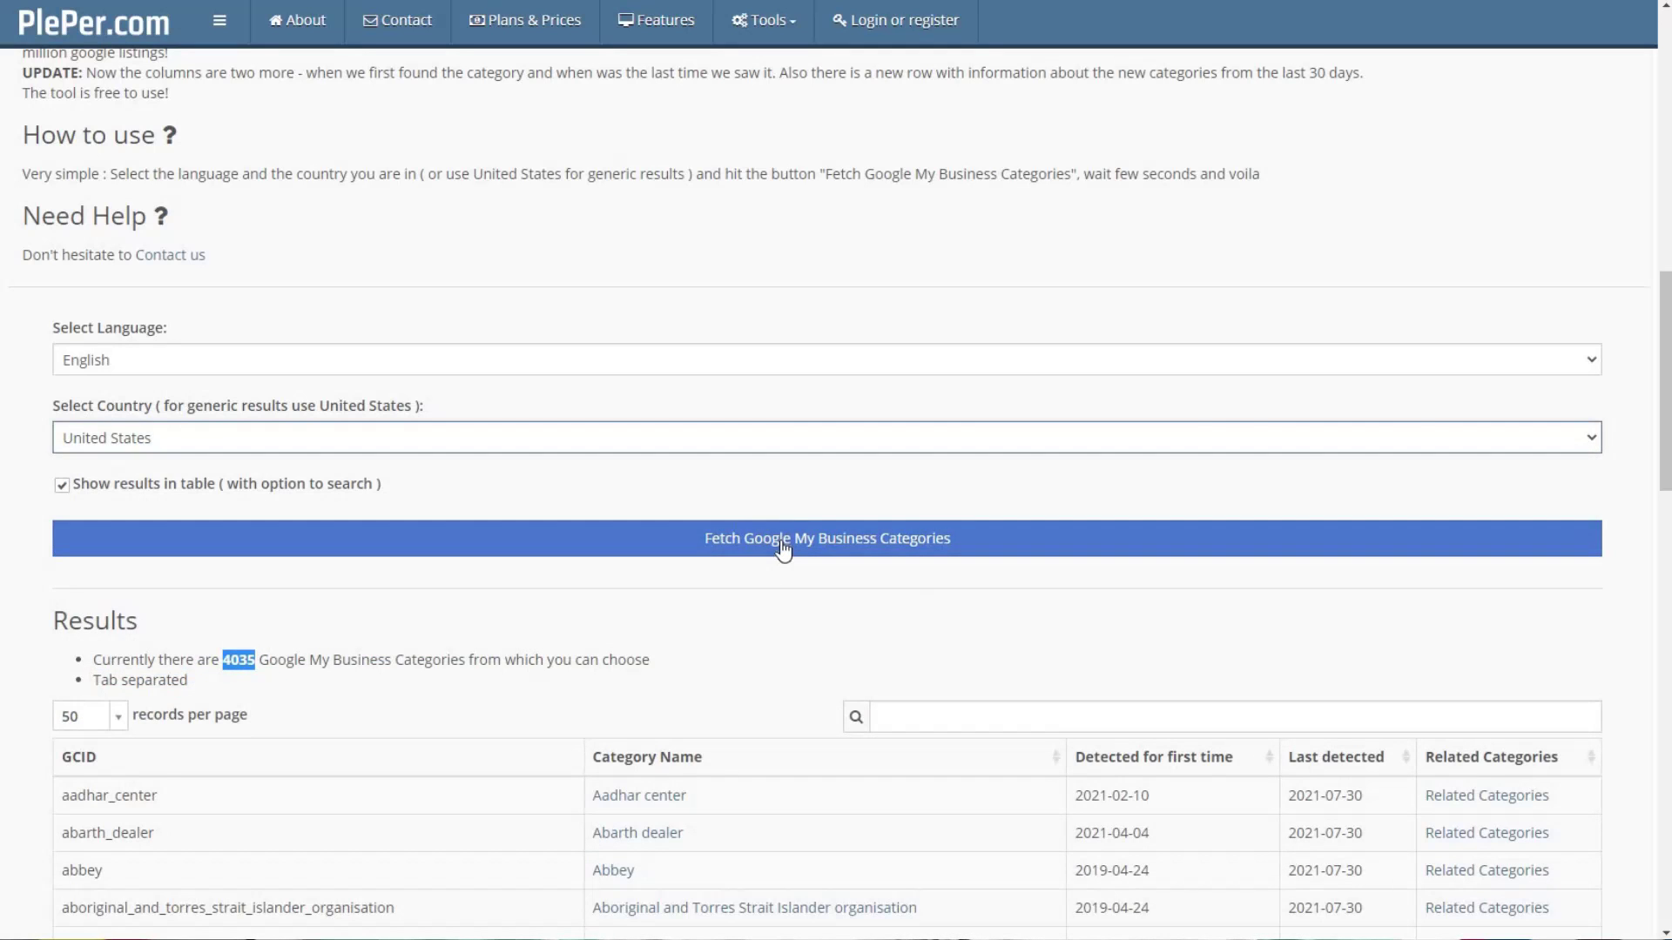
click(784, 547)
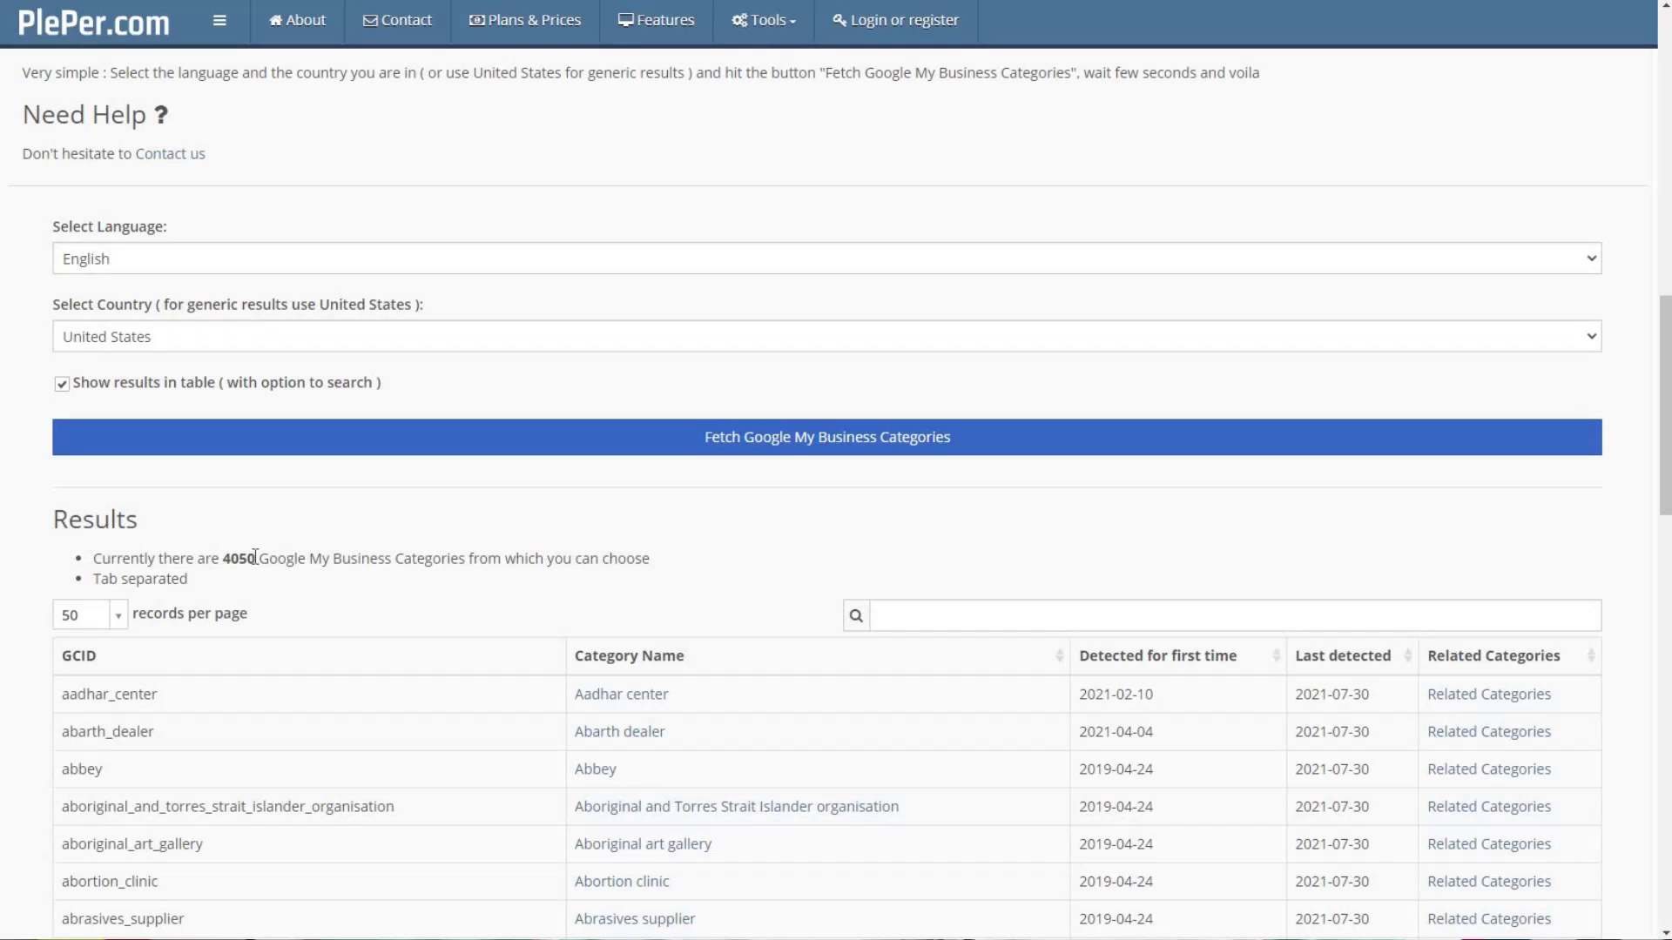
Look through the fetched category table and highlight the page heading "Google My Business Categories - Full List ( 2021 )"
scroll(683, 363, down, 3)
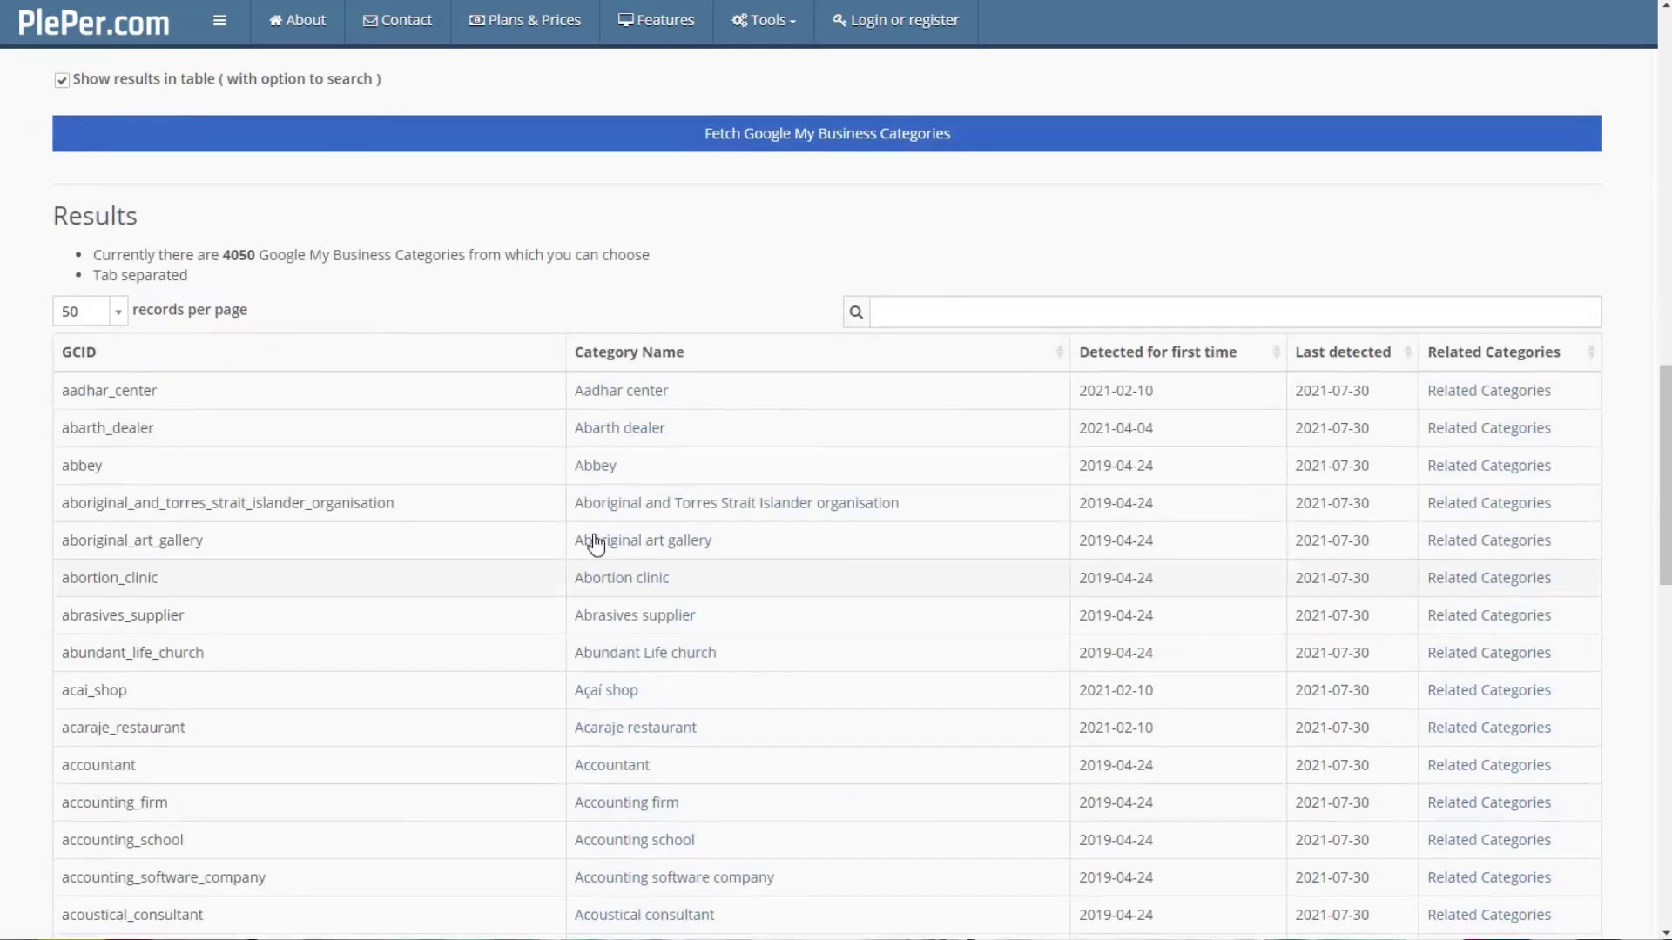
scroll(601, 521, up, 15)
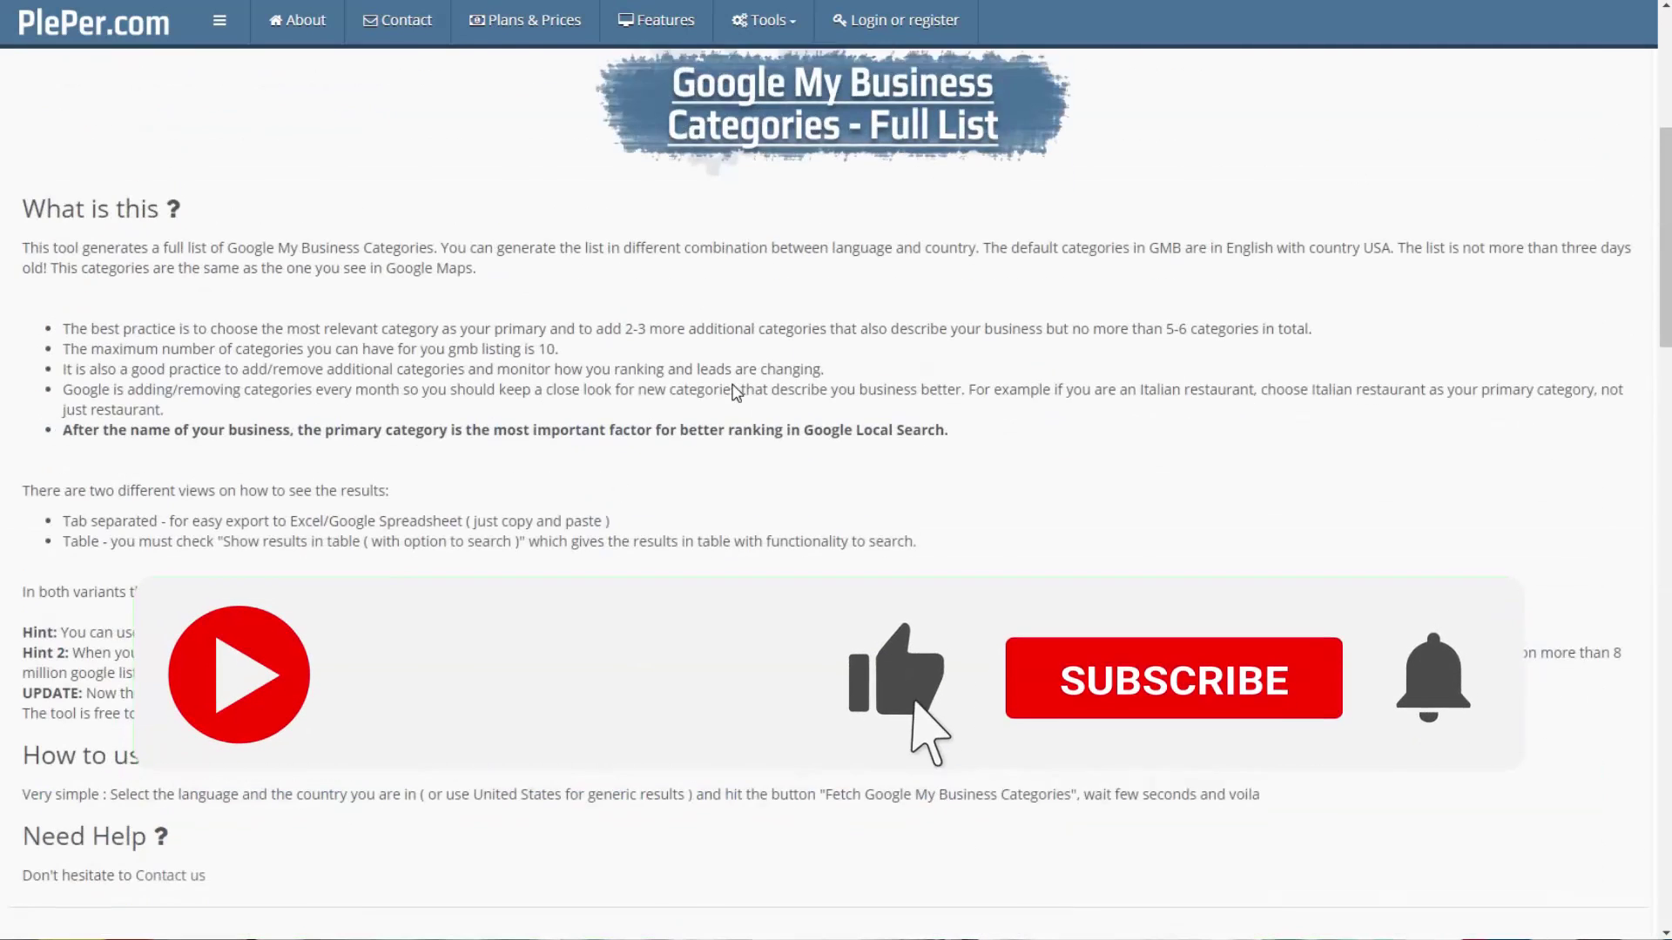
scroll(861, 339, up, 1)
drag(840, 329, 185, 351)
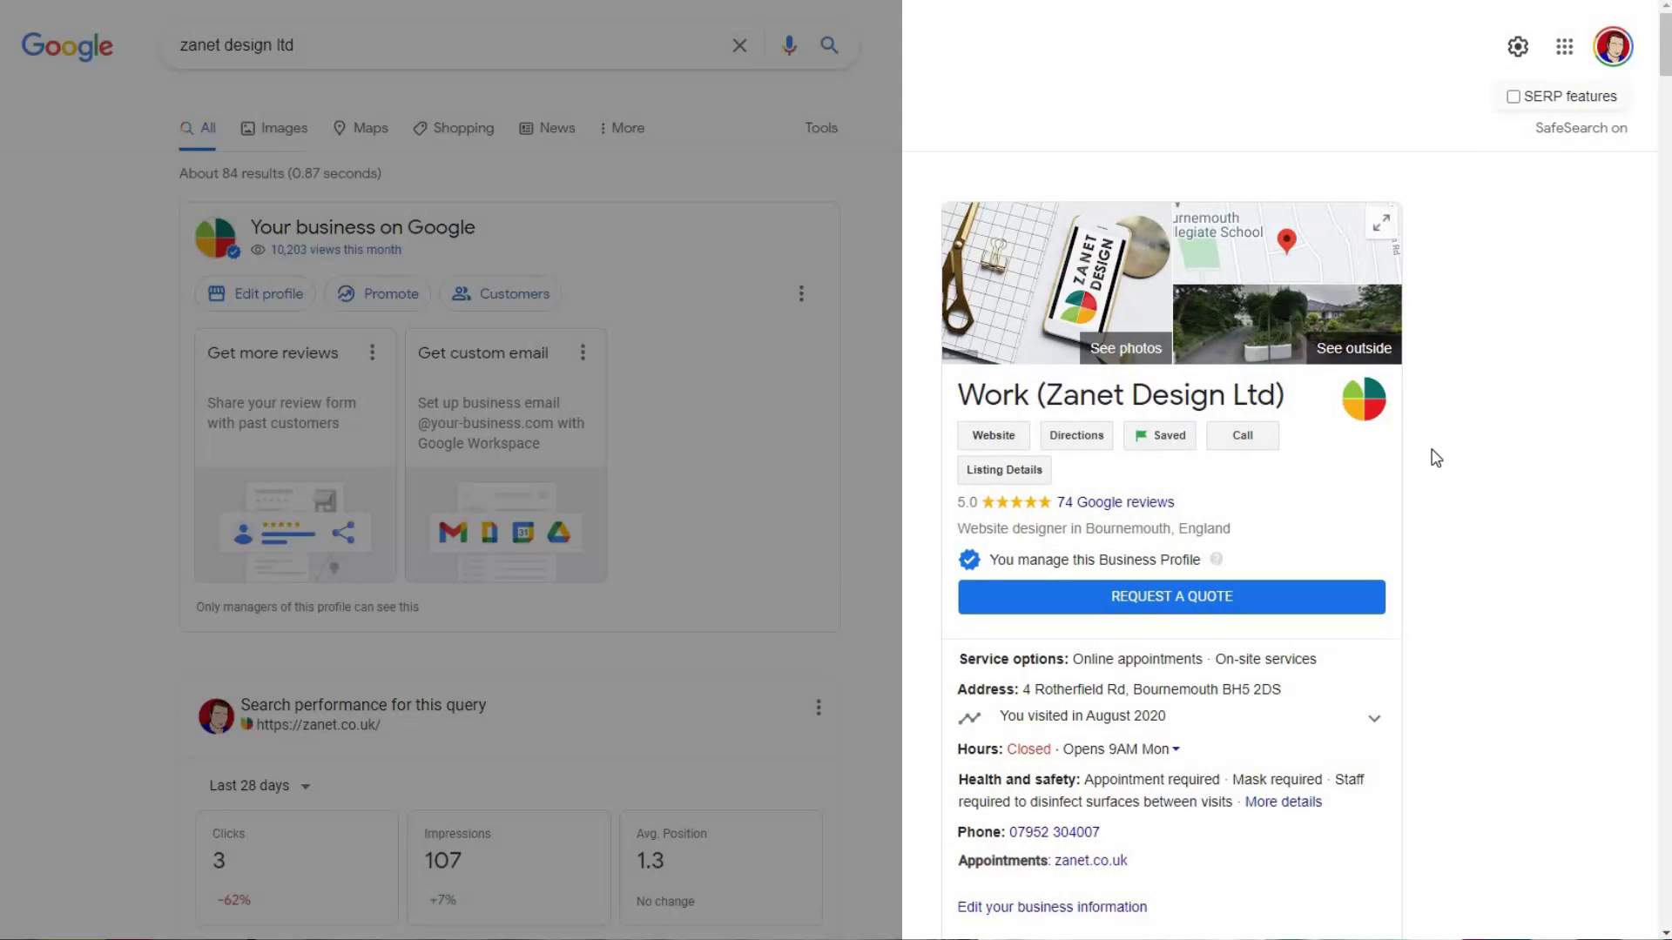
Examine the Zanet Design Ltd business profile in the Google search results, from its contact details and products to its reviews and posts
scroll(1435, 459, down, 9)
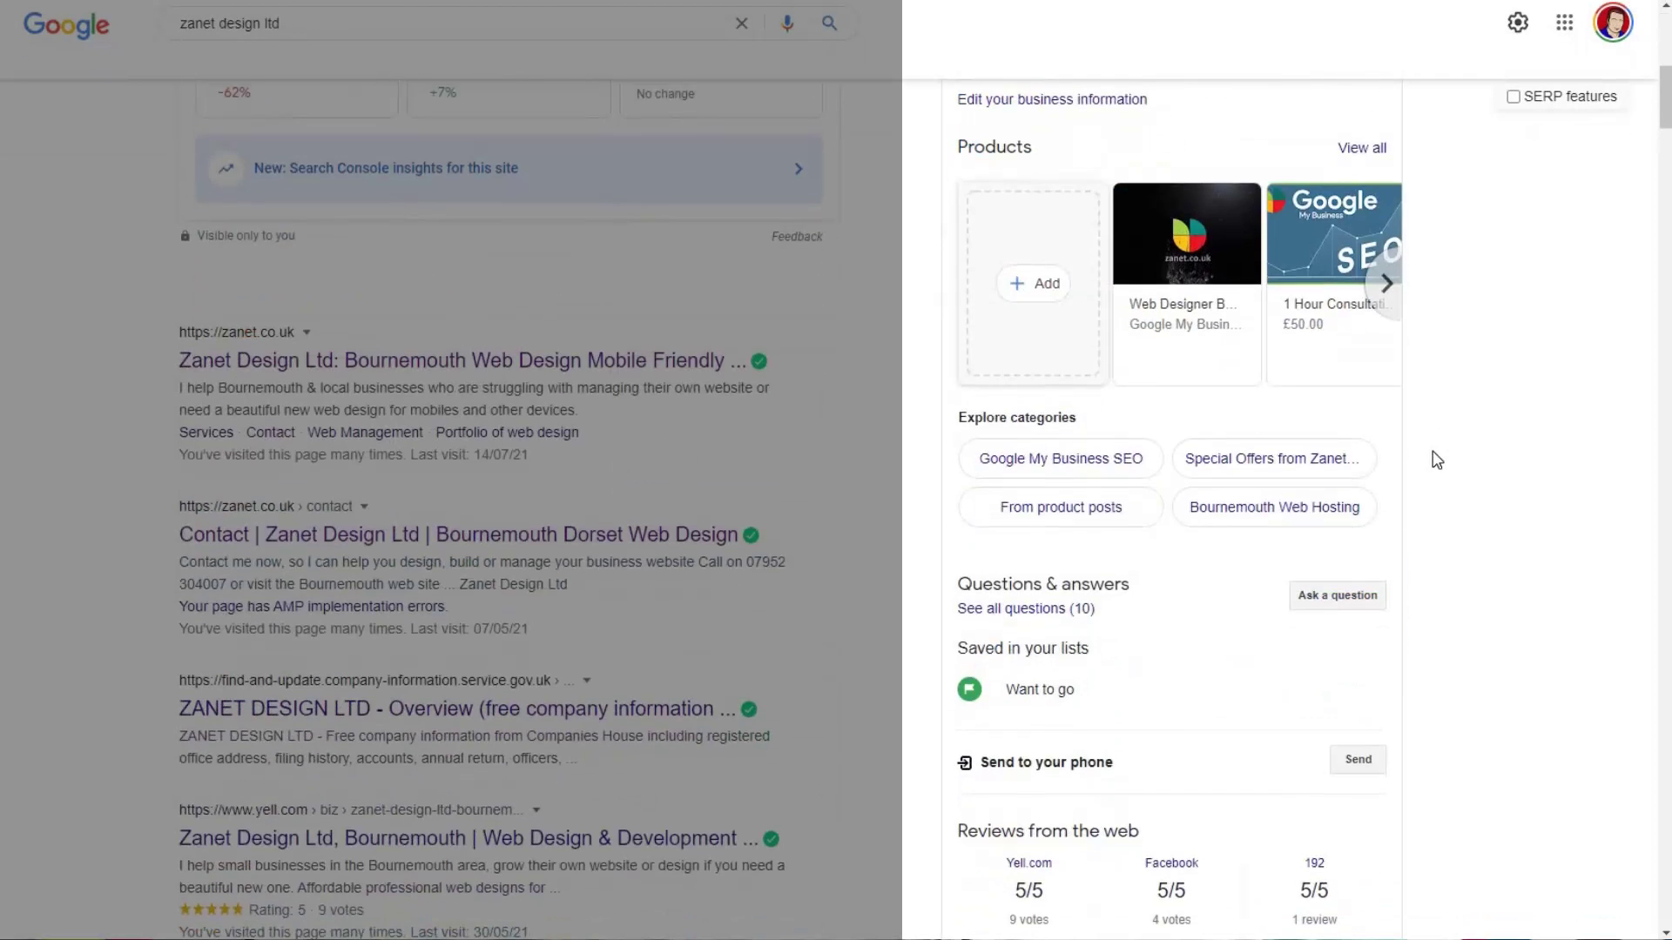
scroll(1436, 459, up, 5)
scroll(1435, 458, up, 4)
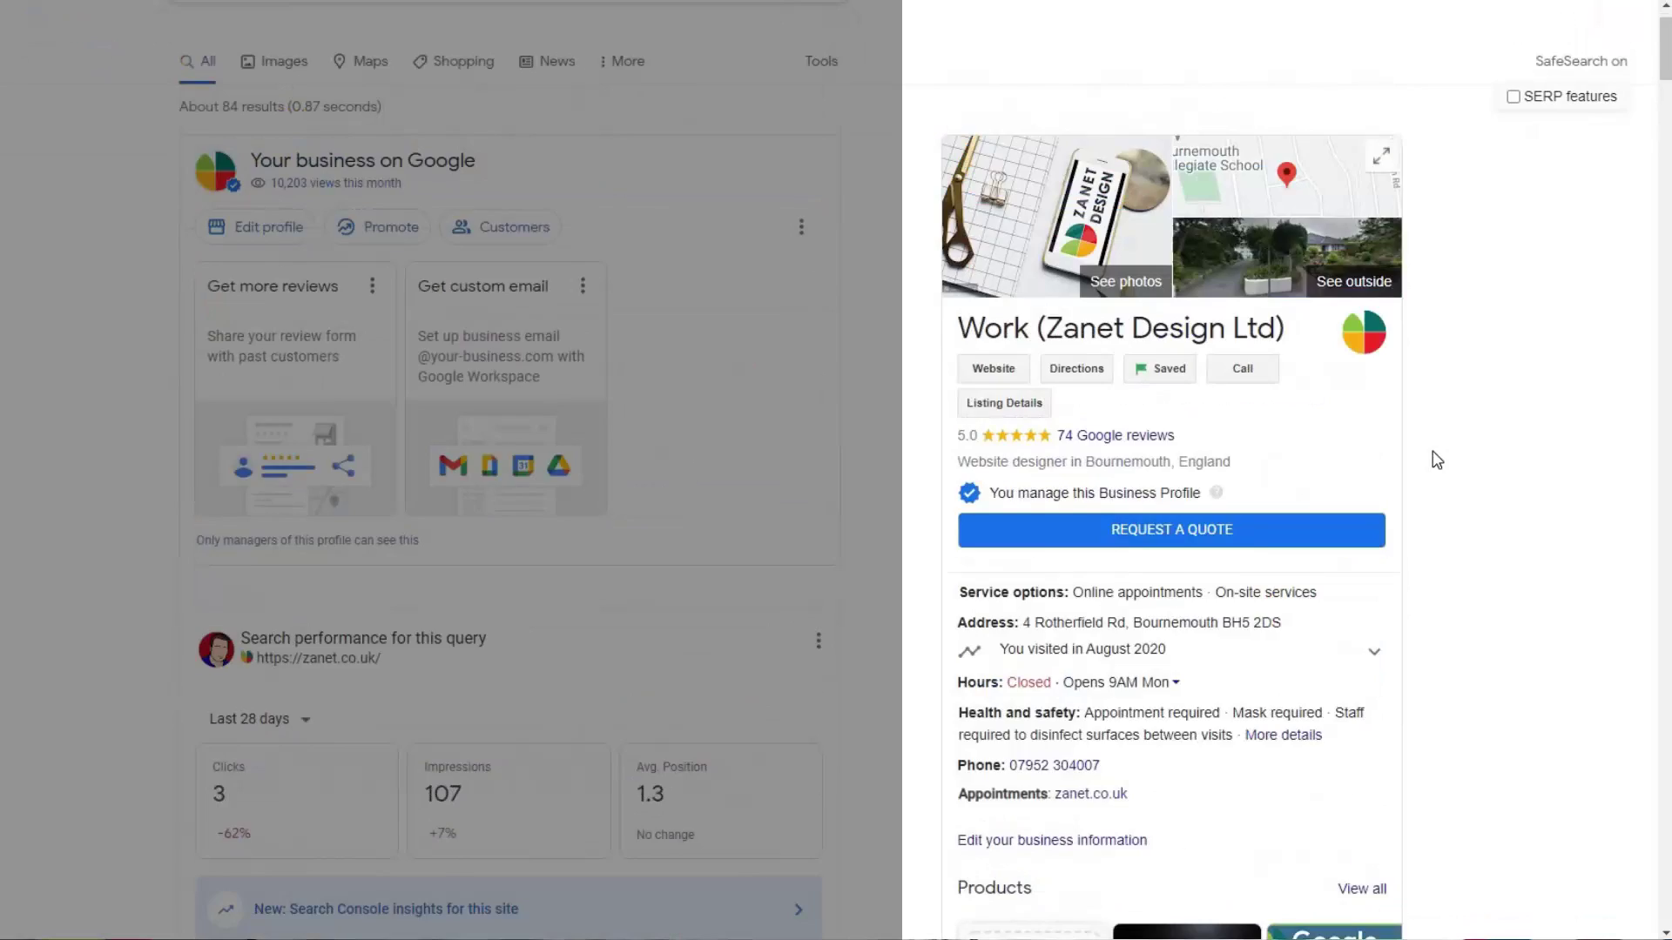
scroll(1437, 460, down, 2)
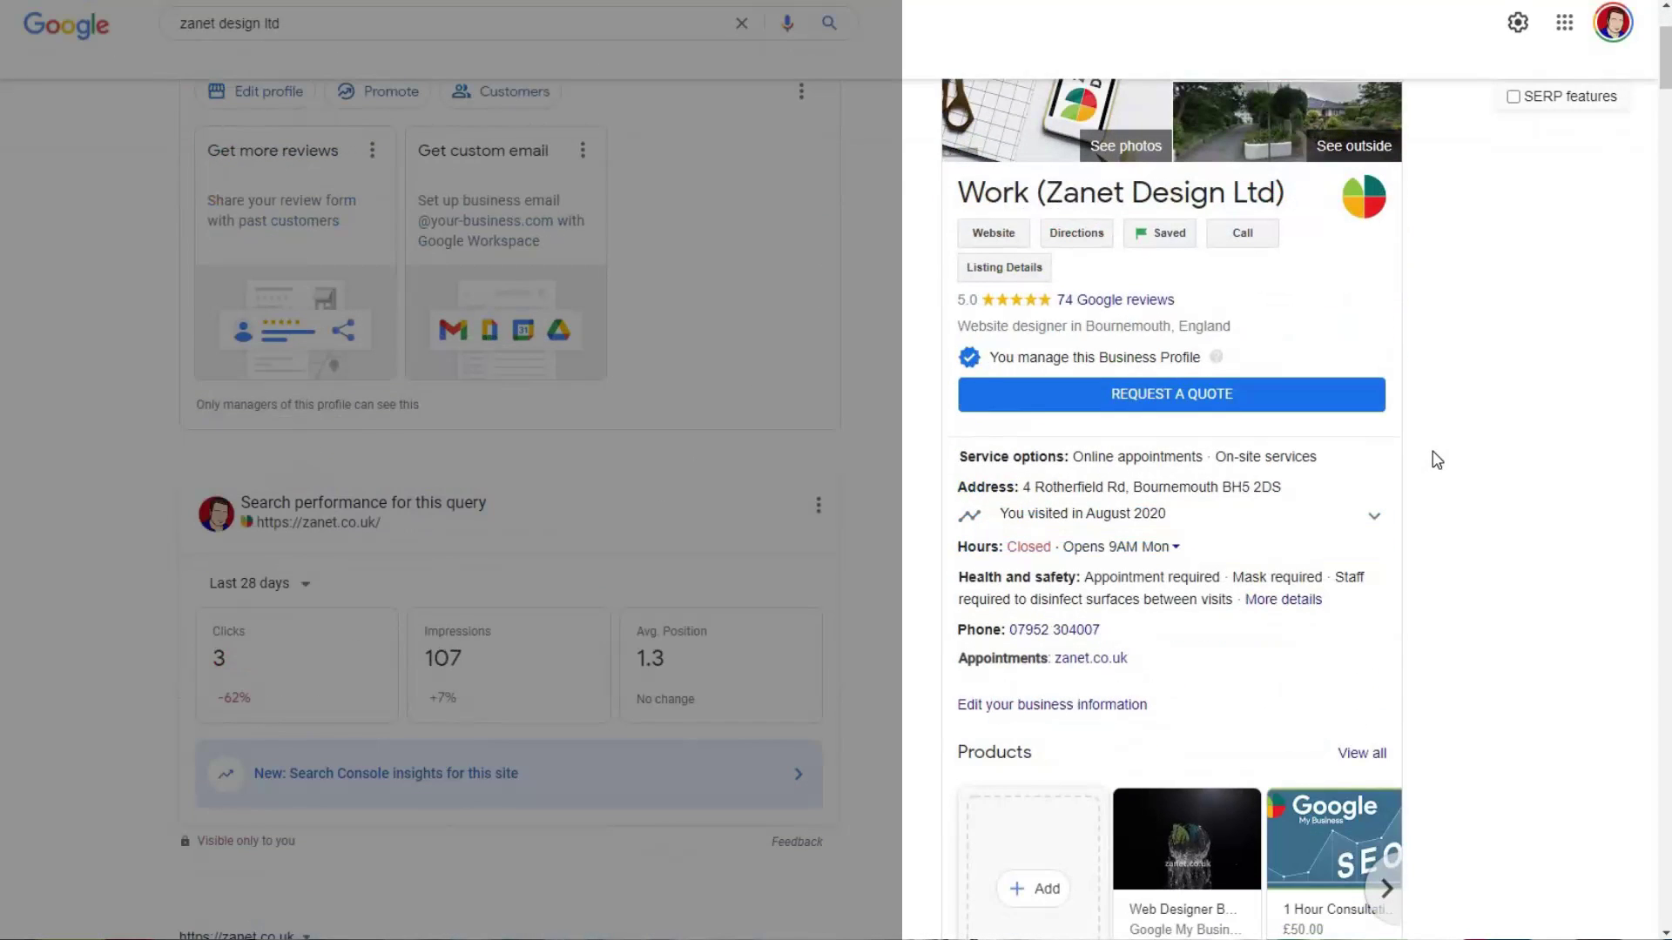
scroll(1437, 459, up, 1)
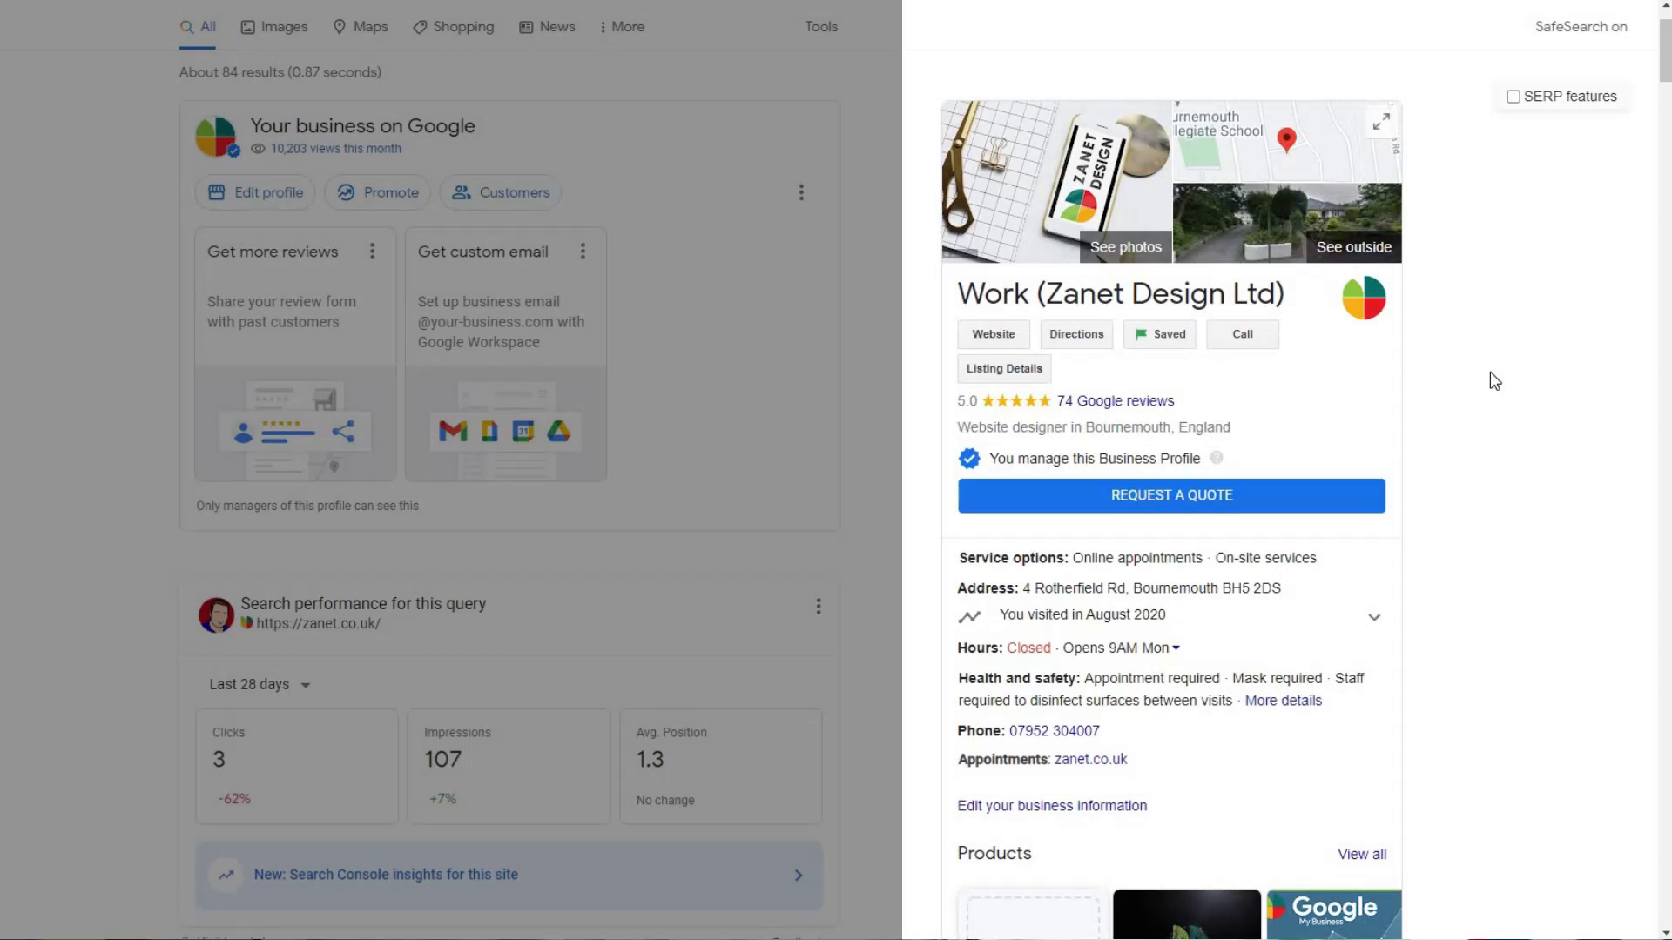
scroll(1494, 381, down, 5)
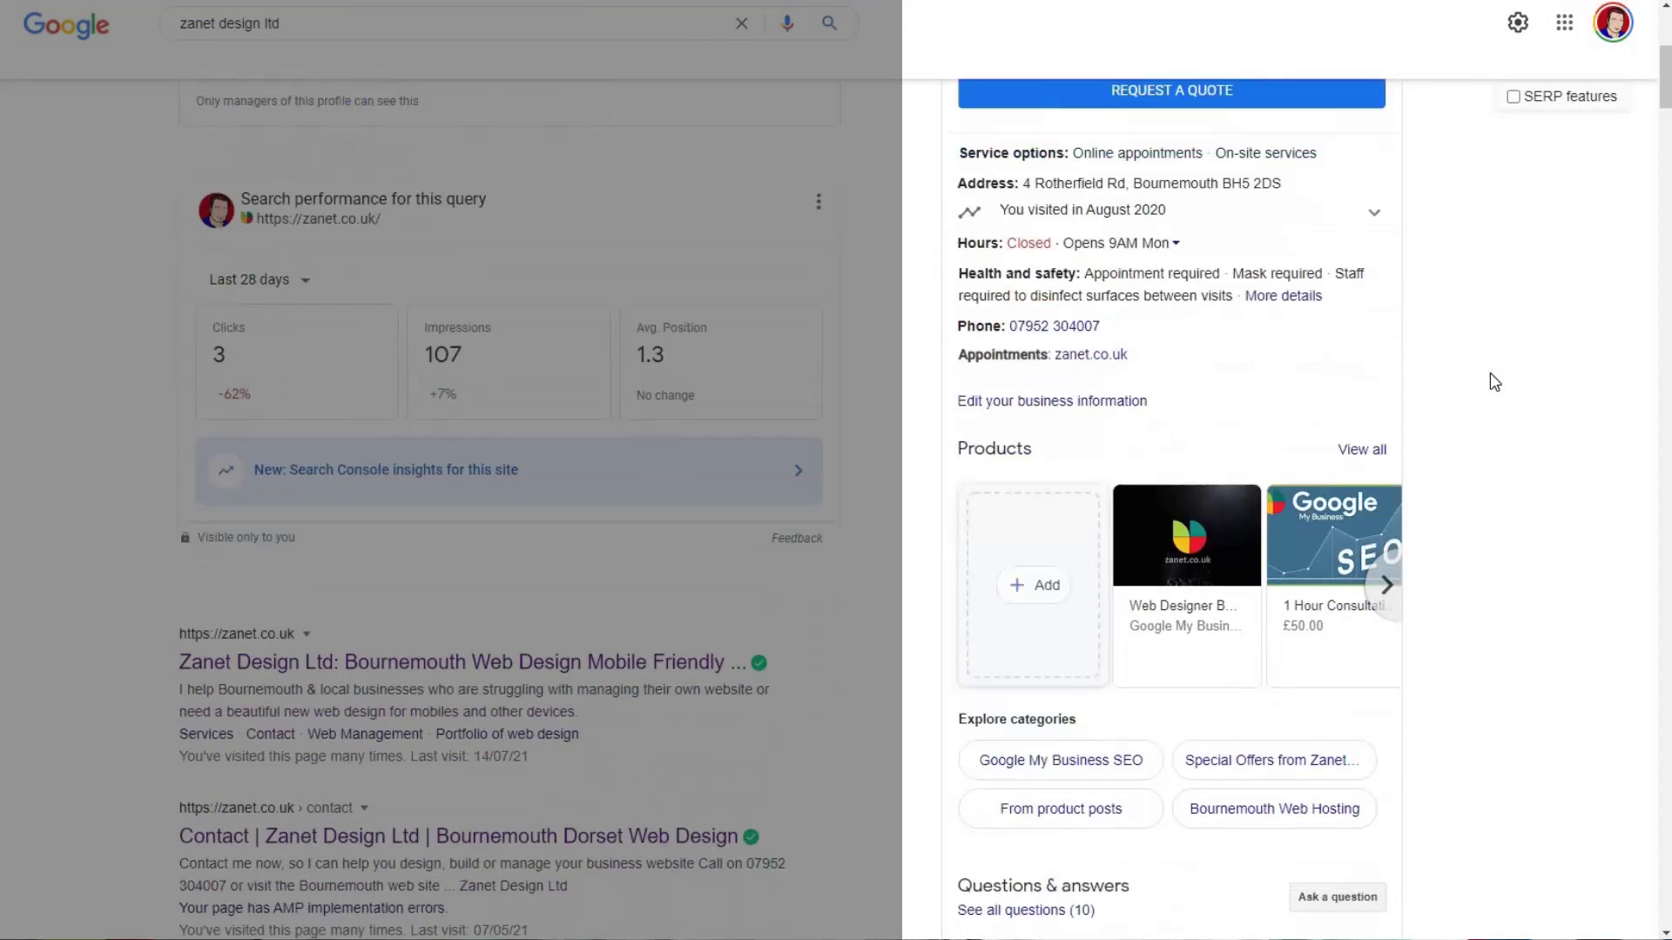
scroll(1490, 374, down, 1)
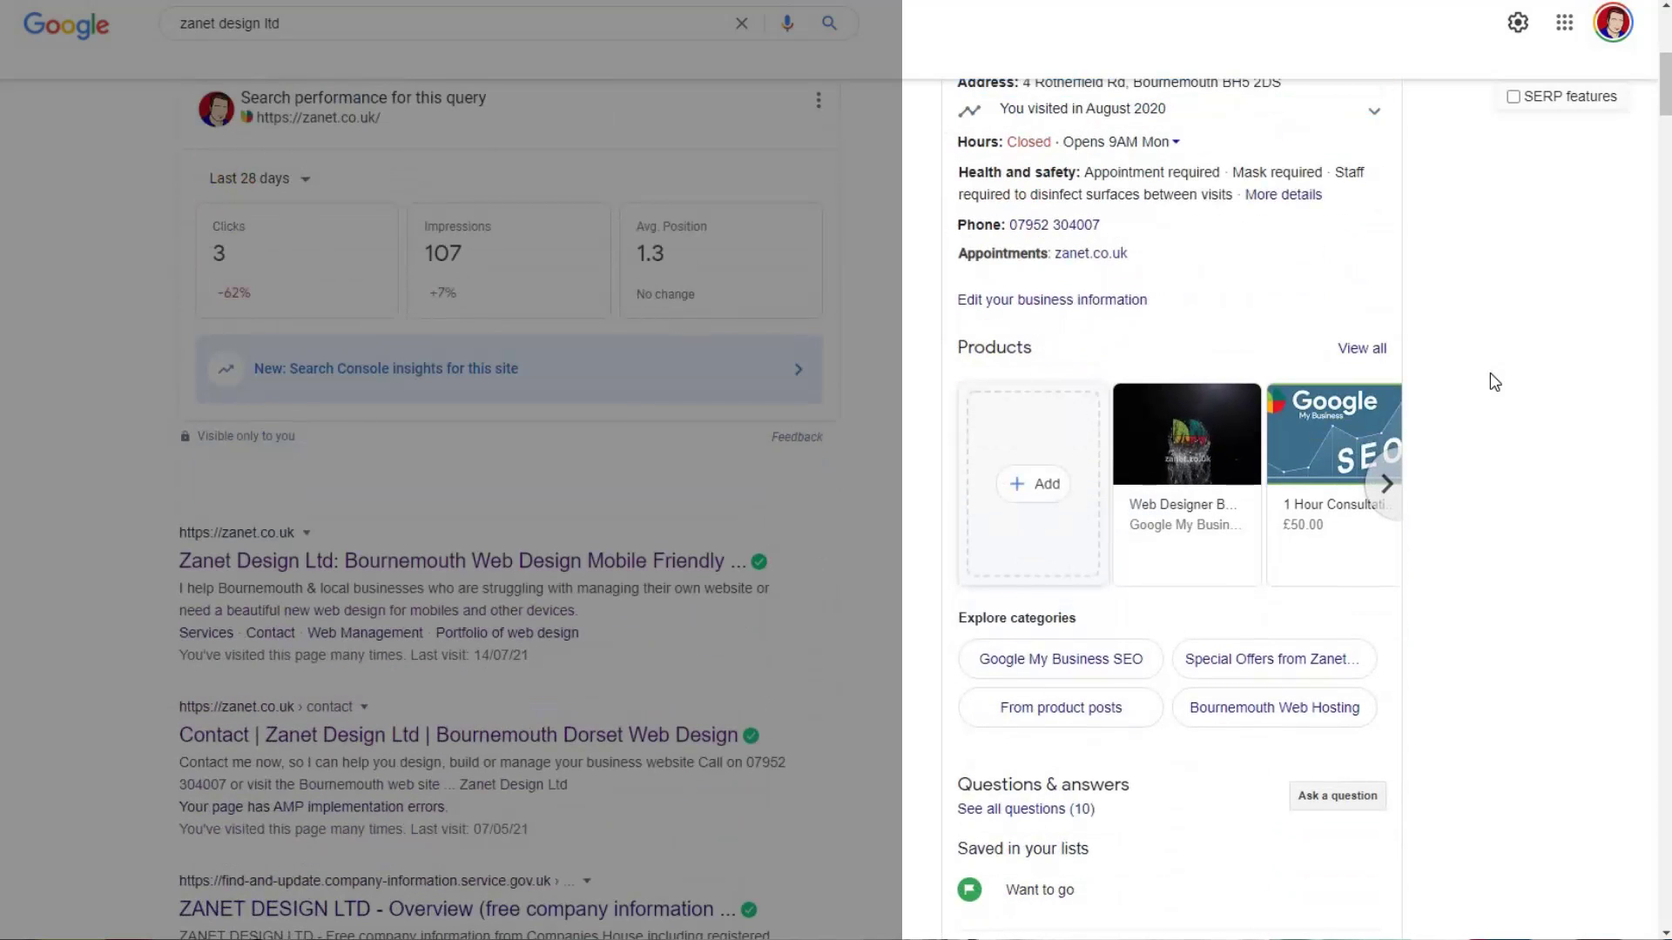
scroll(1491, 381, down, 3)
scroll(1494, 381, down, 3)
scroll(1494, 381, down, 3)
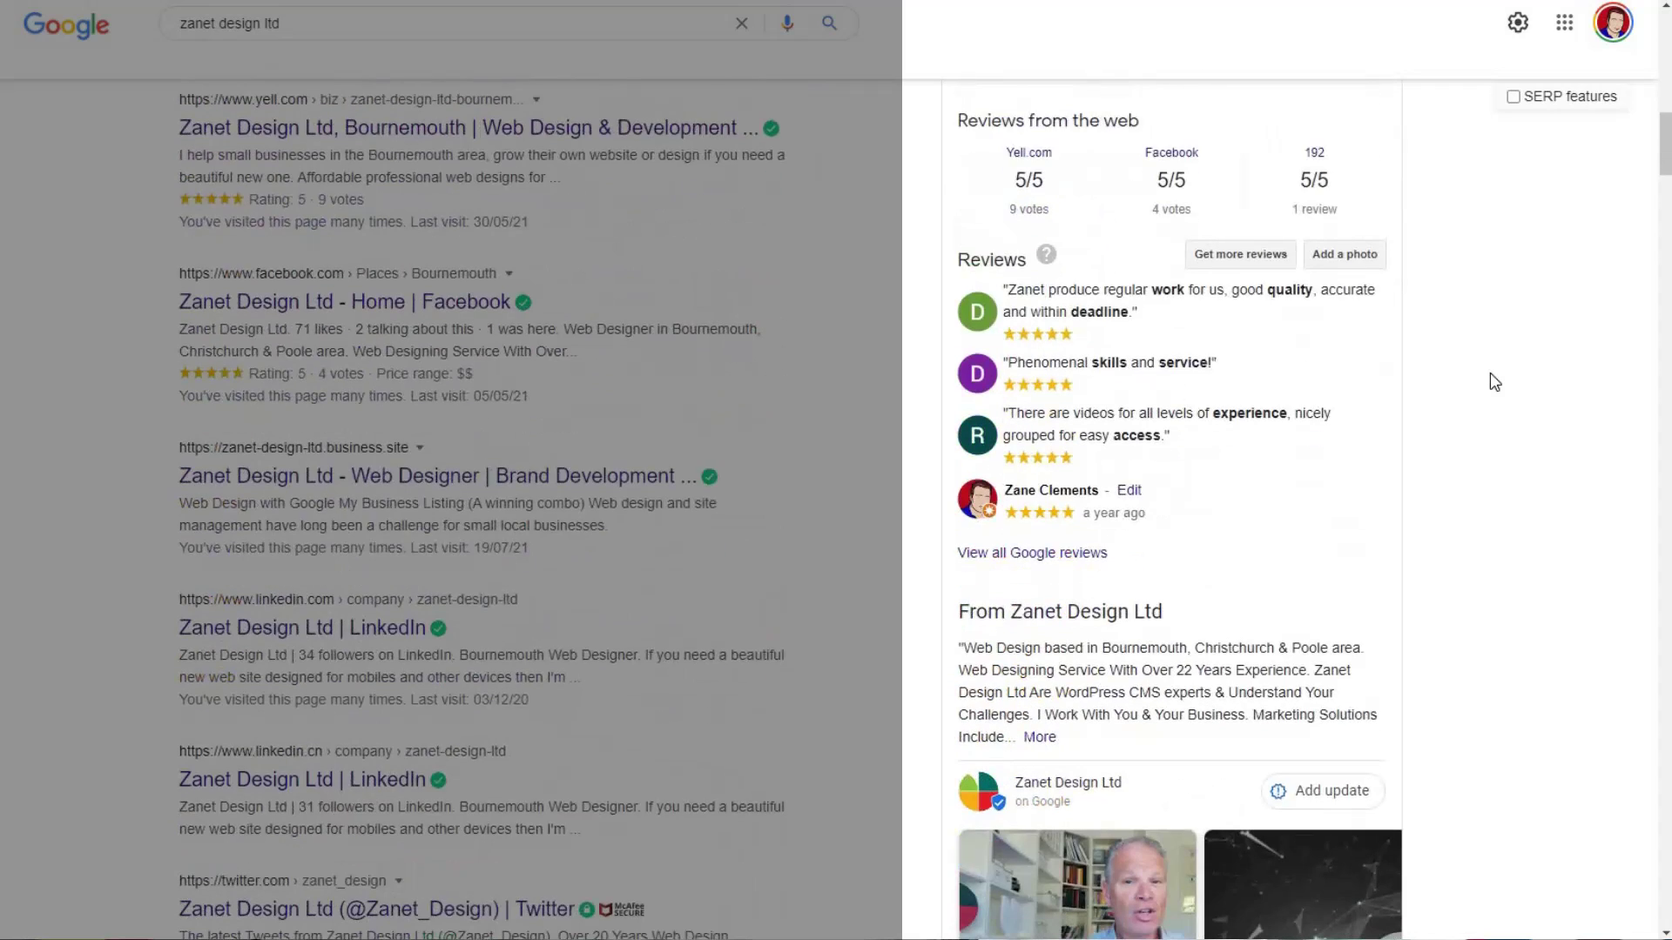
scroll(1494, 381, down, 5)
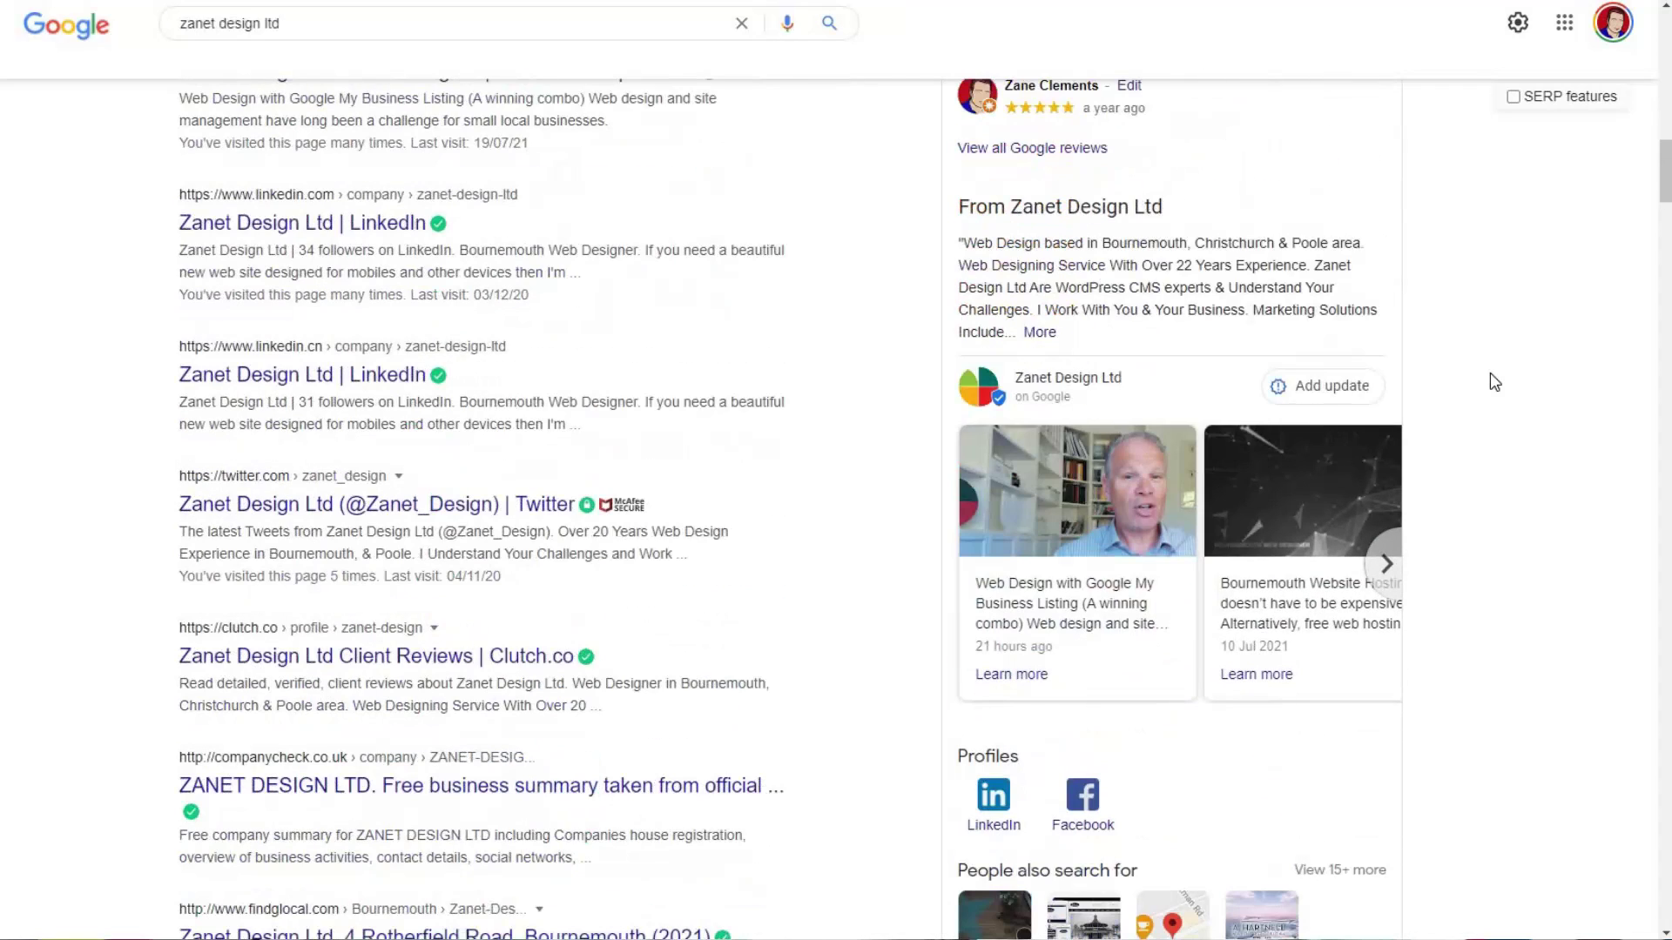
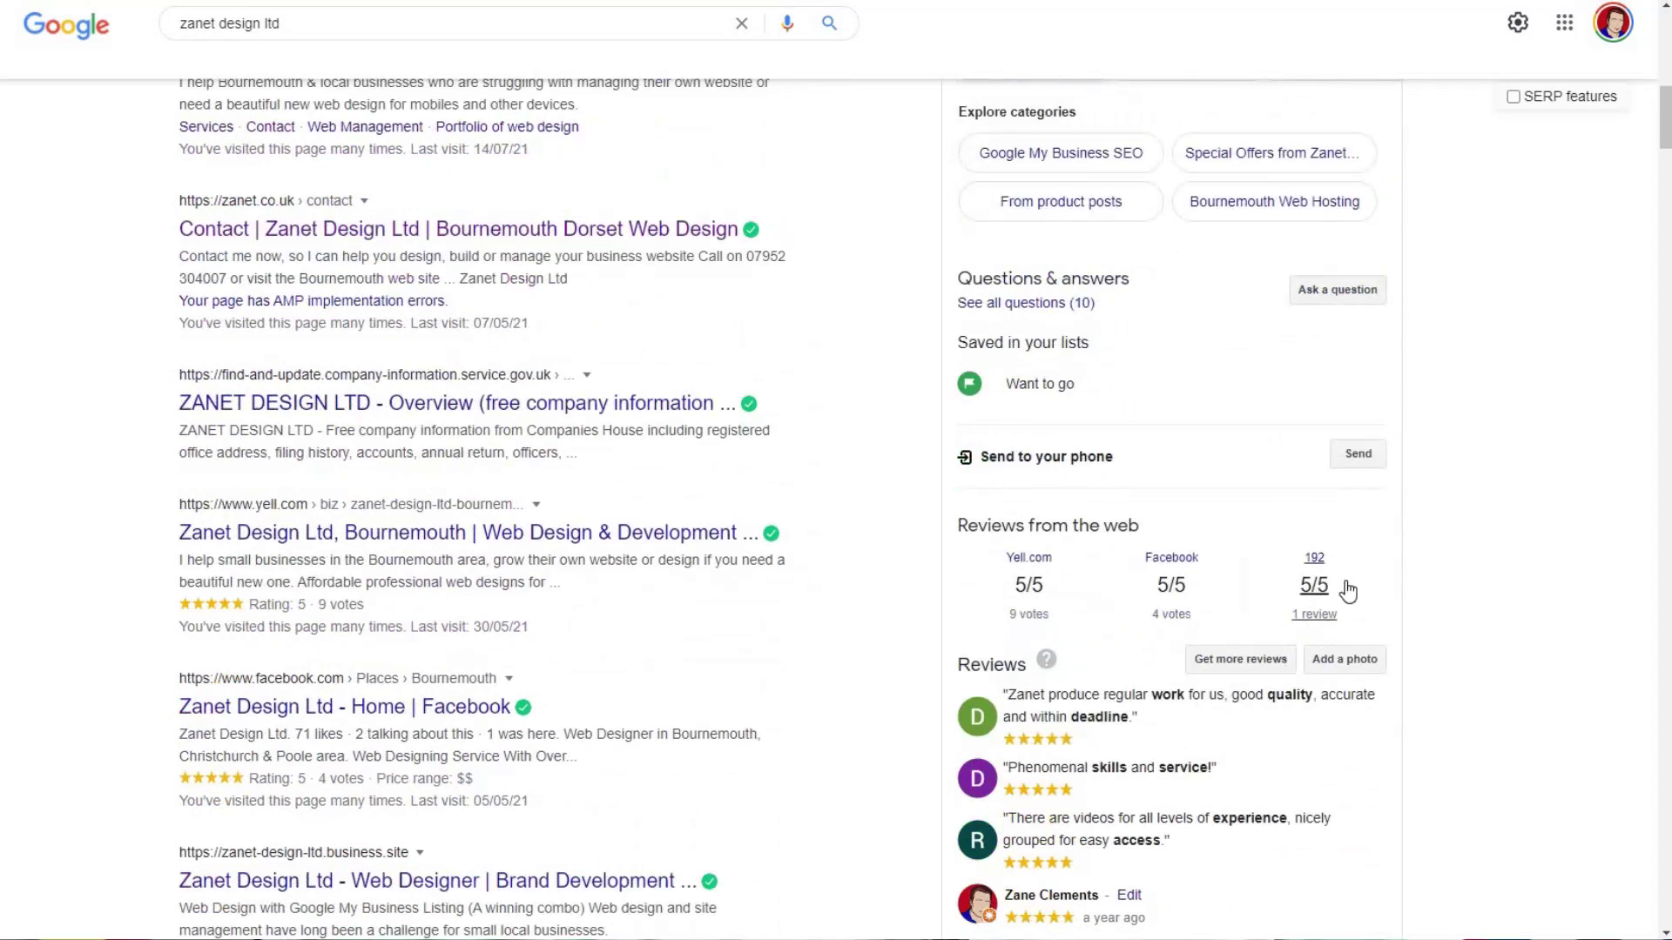
Compare the live Zanet Design Ltd profile with the saved full-length image of it, including the COVID-19 updates section
scroll(1347, 591, down, 7)
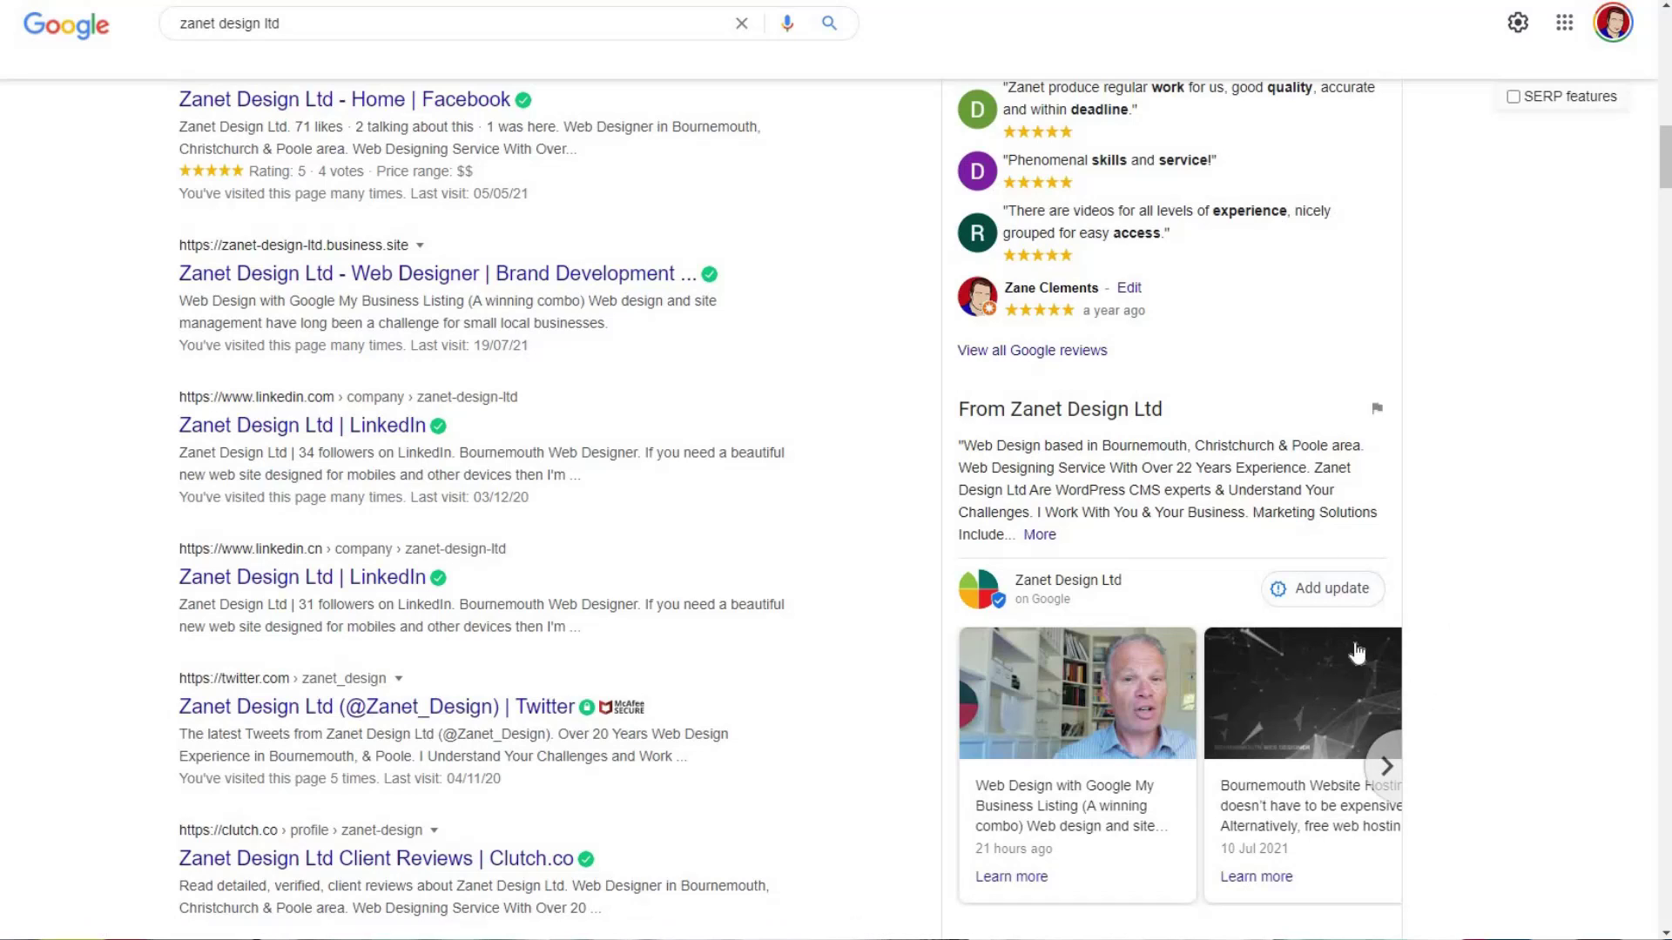
scroll(1357, 641, up, 15)
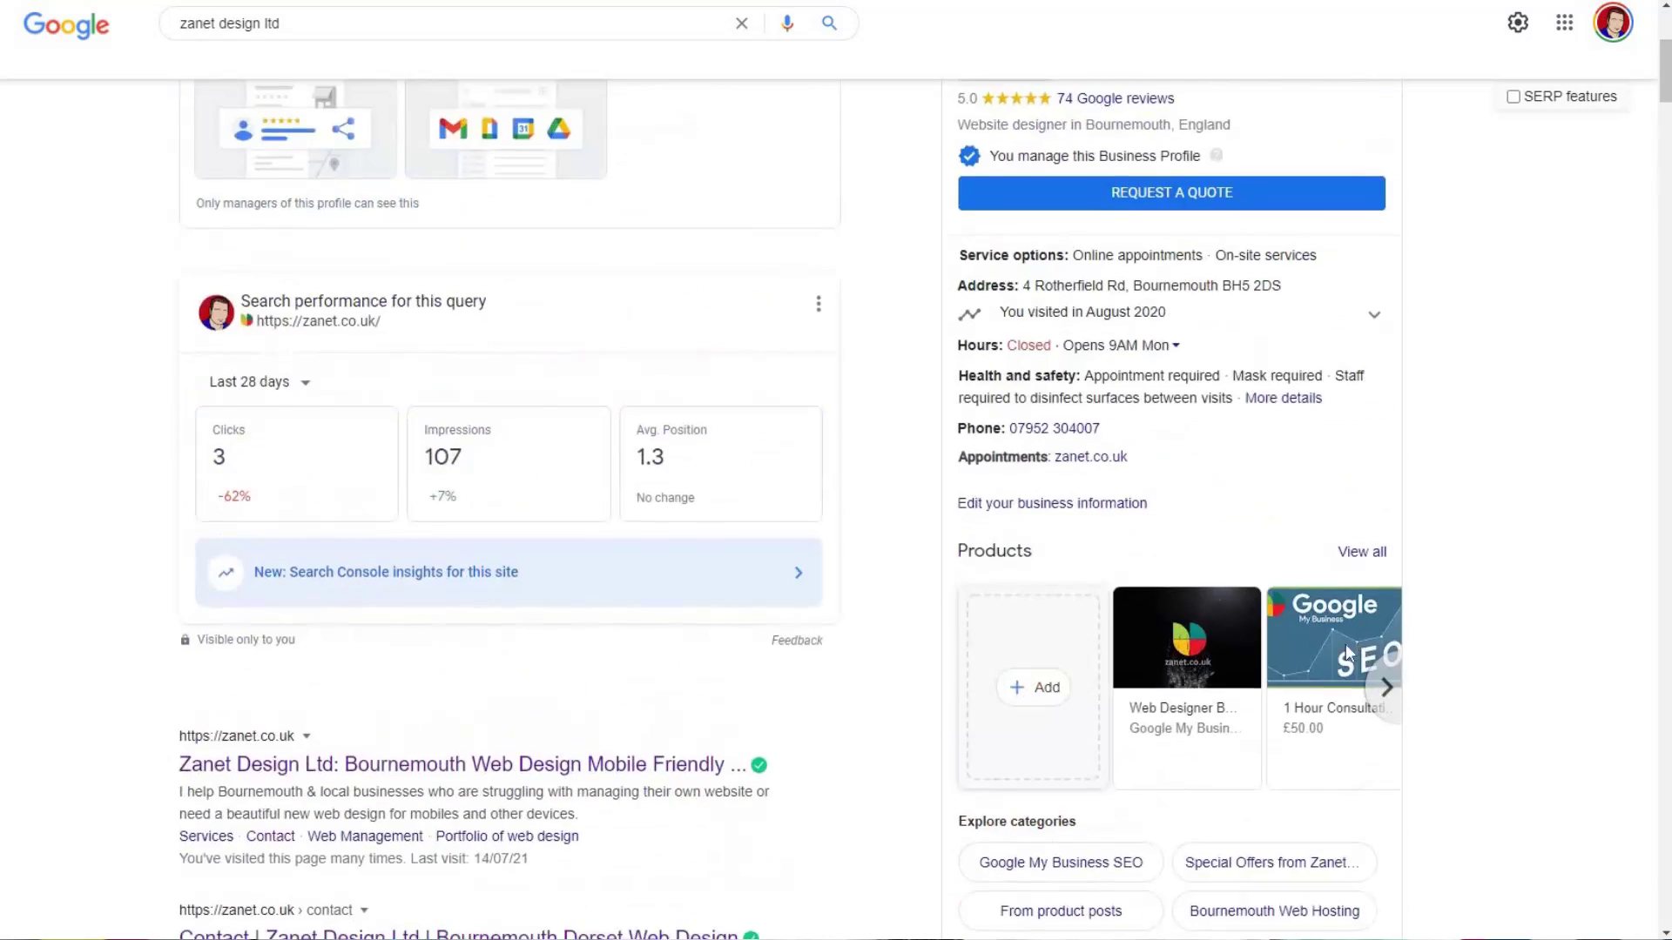
scroll(1240, 60, down, 1)
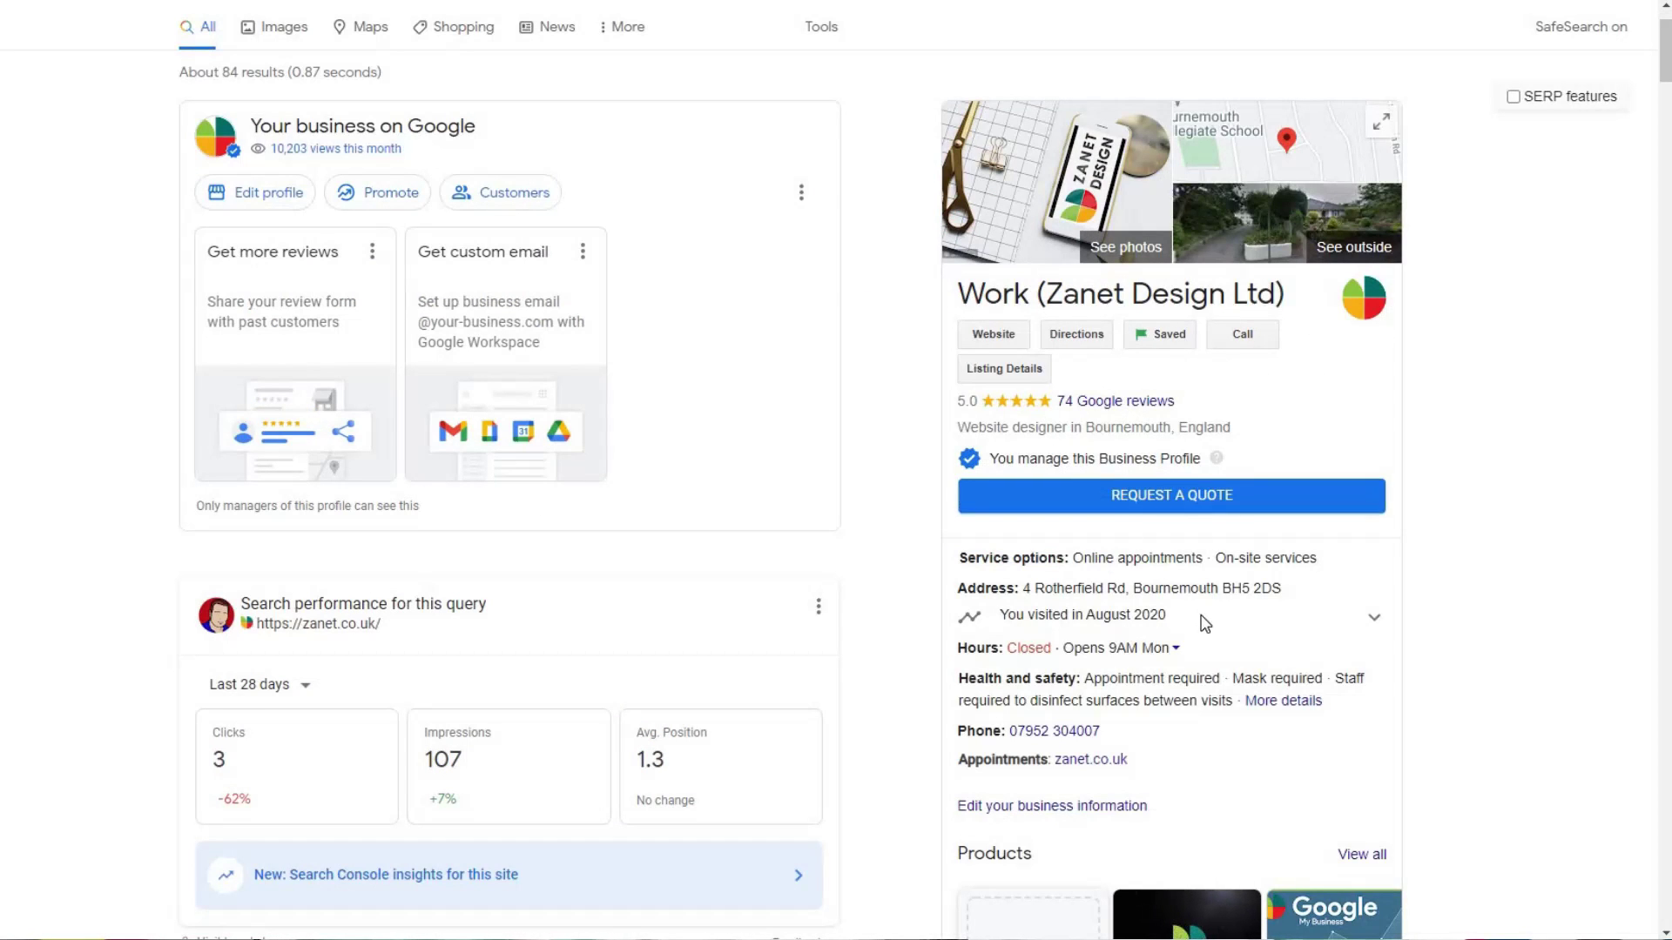
scroll(1152, 471, down, 2)
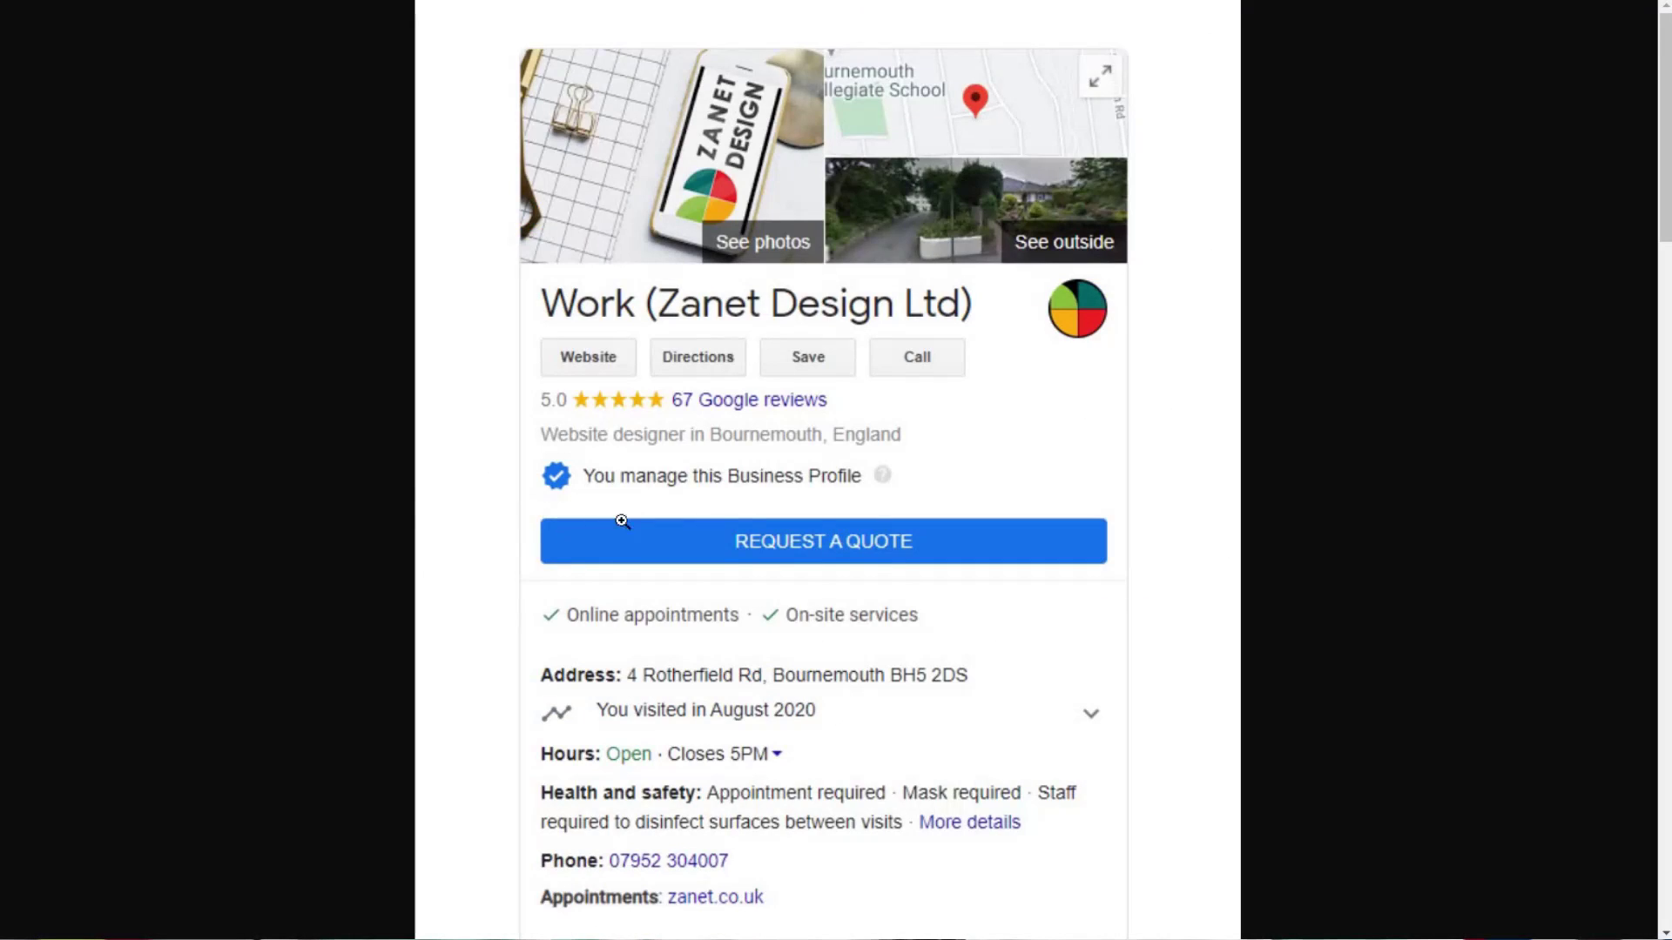
scroll(791, 511, down, 2)
scroll(798, 511, down, 7)
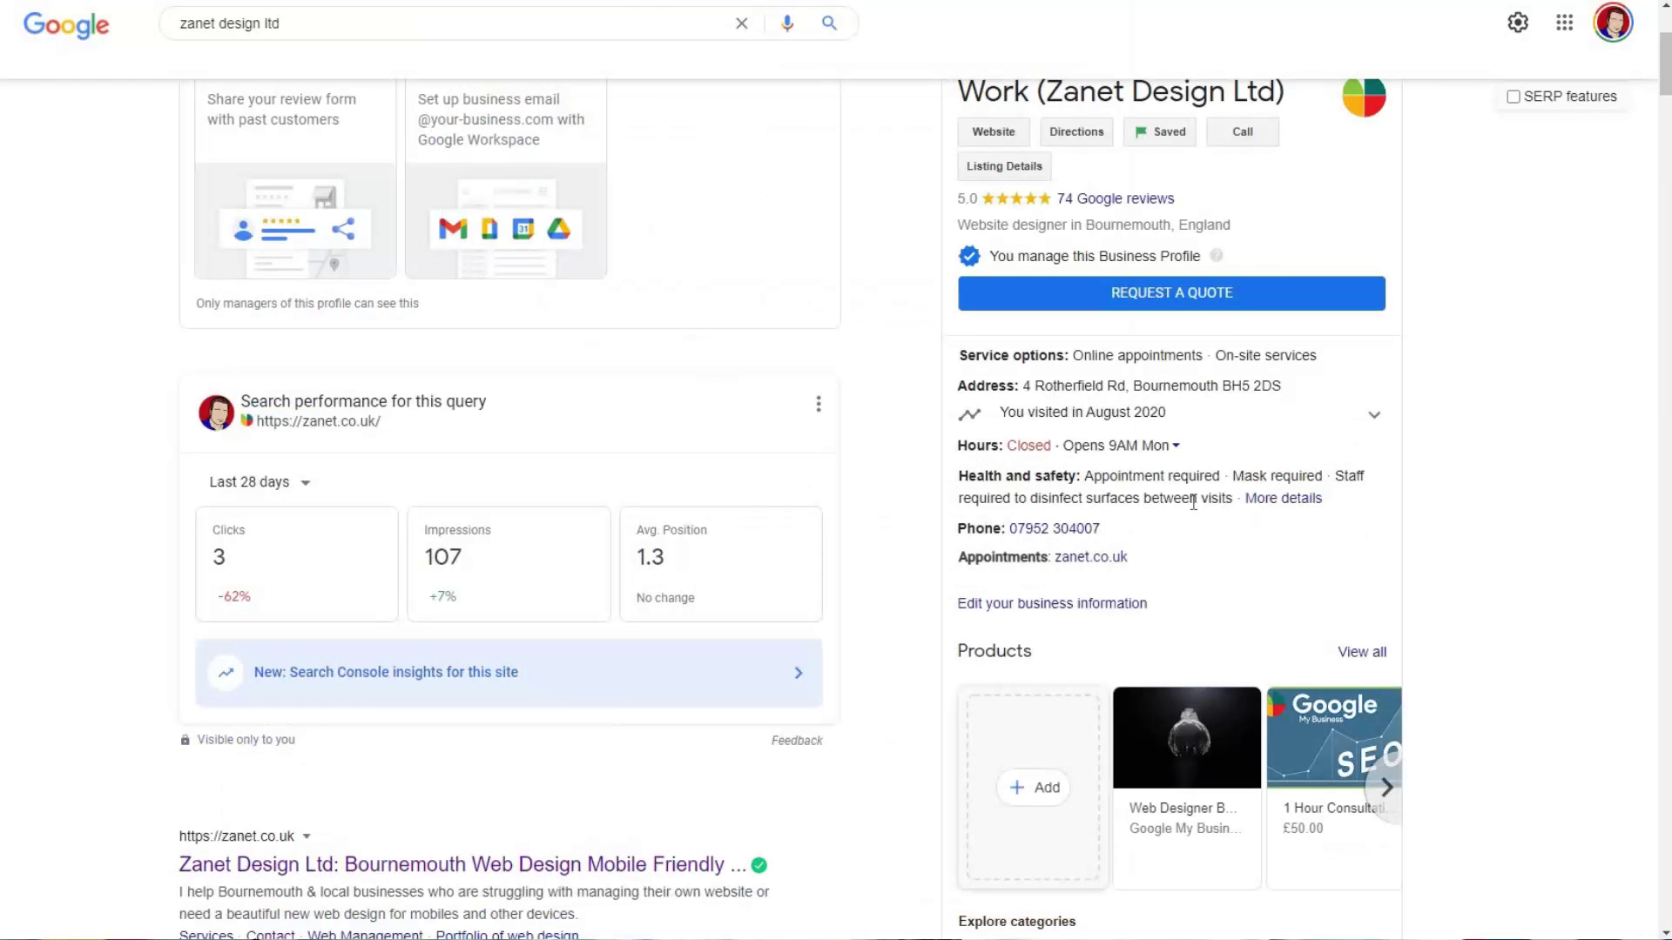
scroll(1194, 511, down, 2)
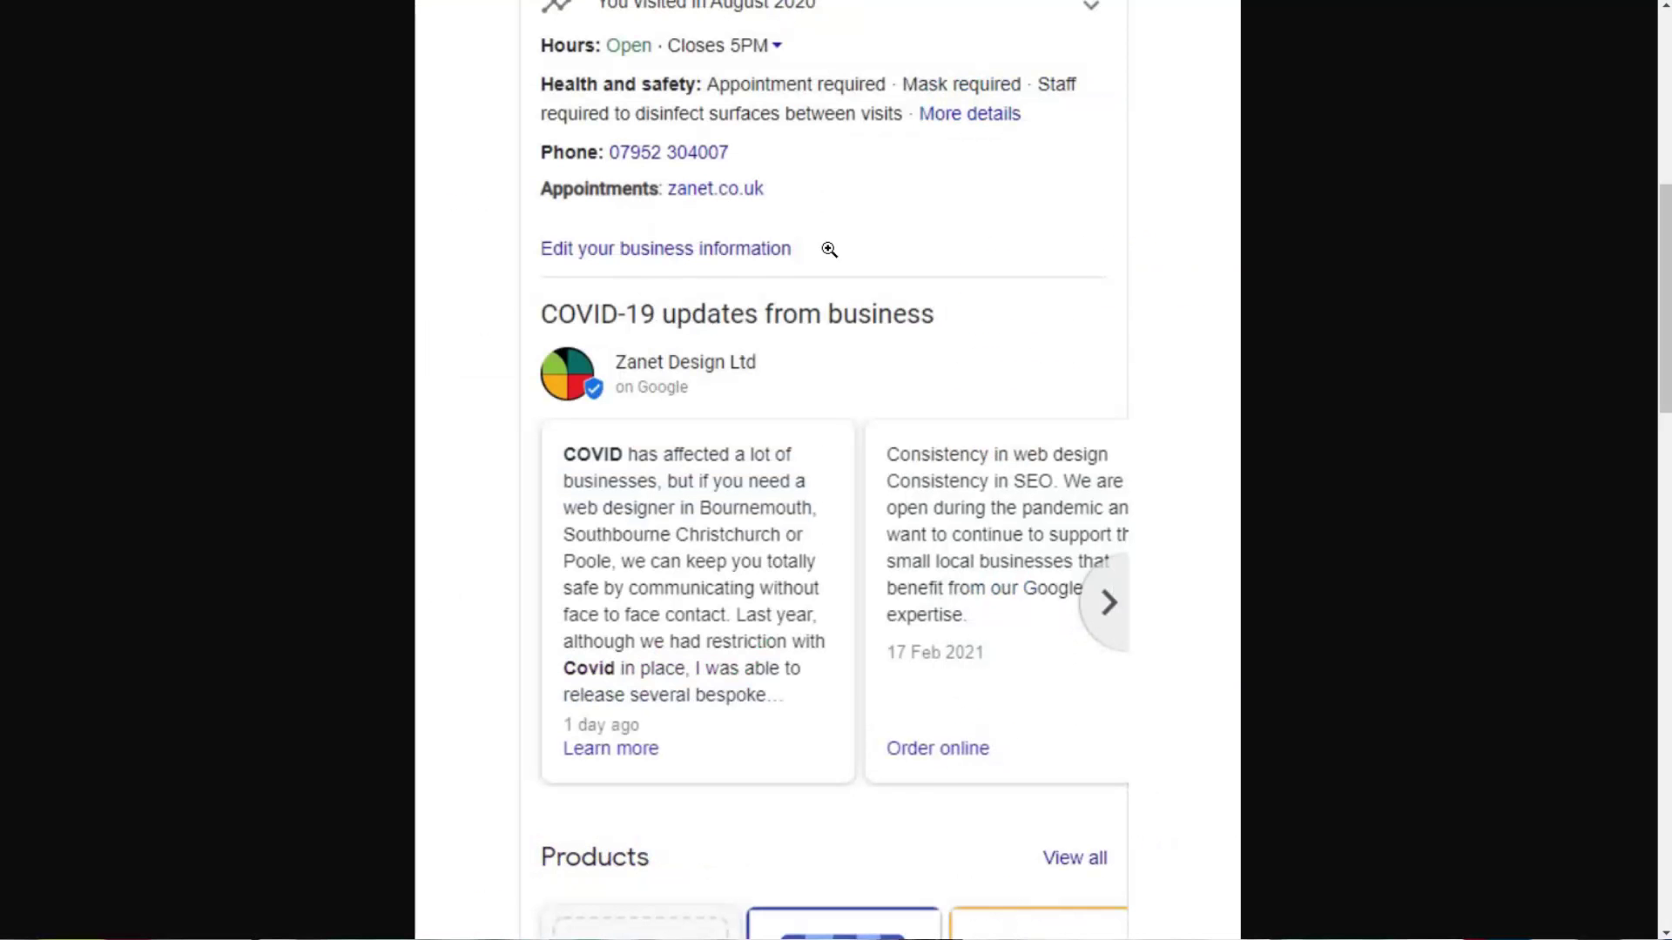
Compare the saved profile image with the live Zanet Design Ltd listing, from COVID-19 updates and products to questions and web reviews
scroll(795, 235, down, 4)
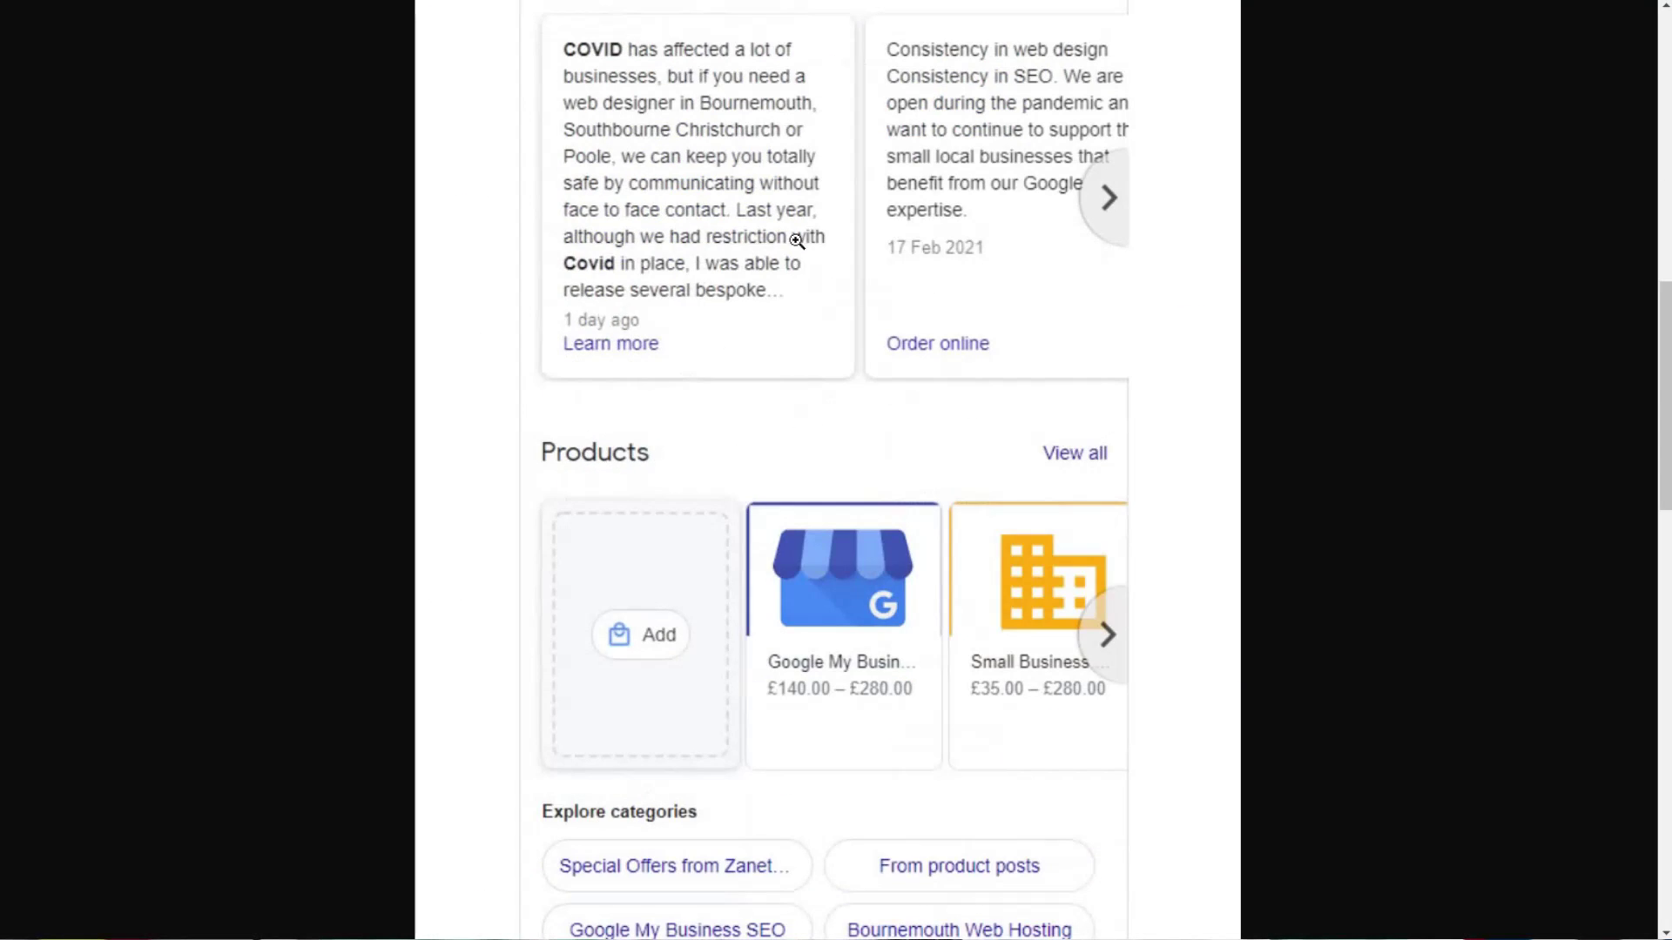
scroll(590, 354, up, 3)
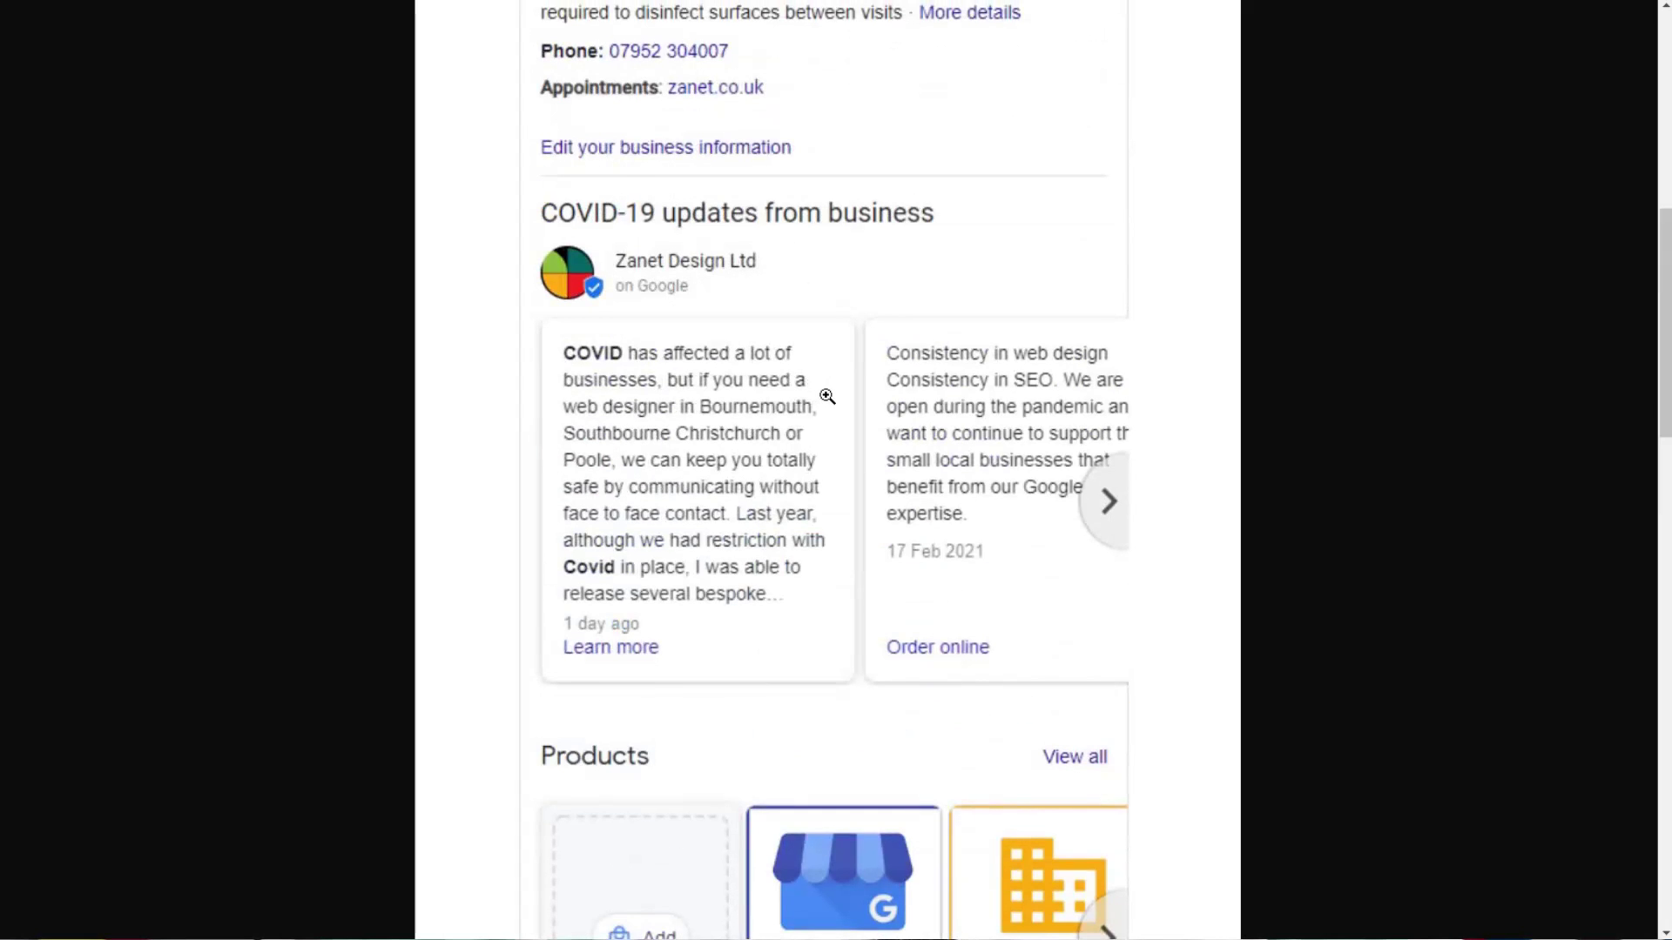
scroll(827, 396, down, 10)
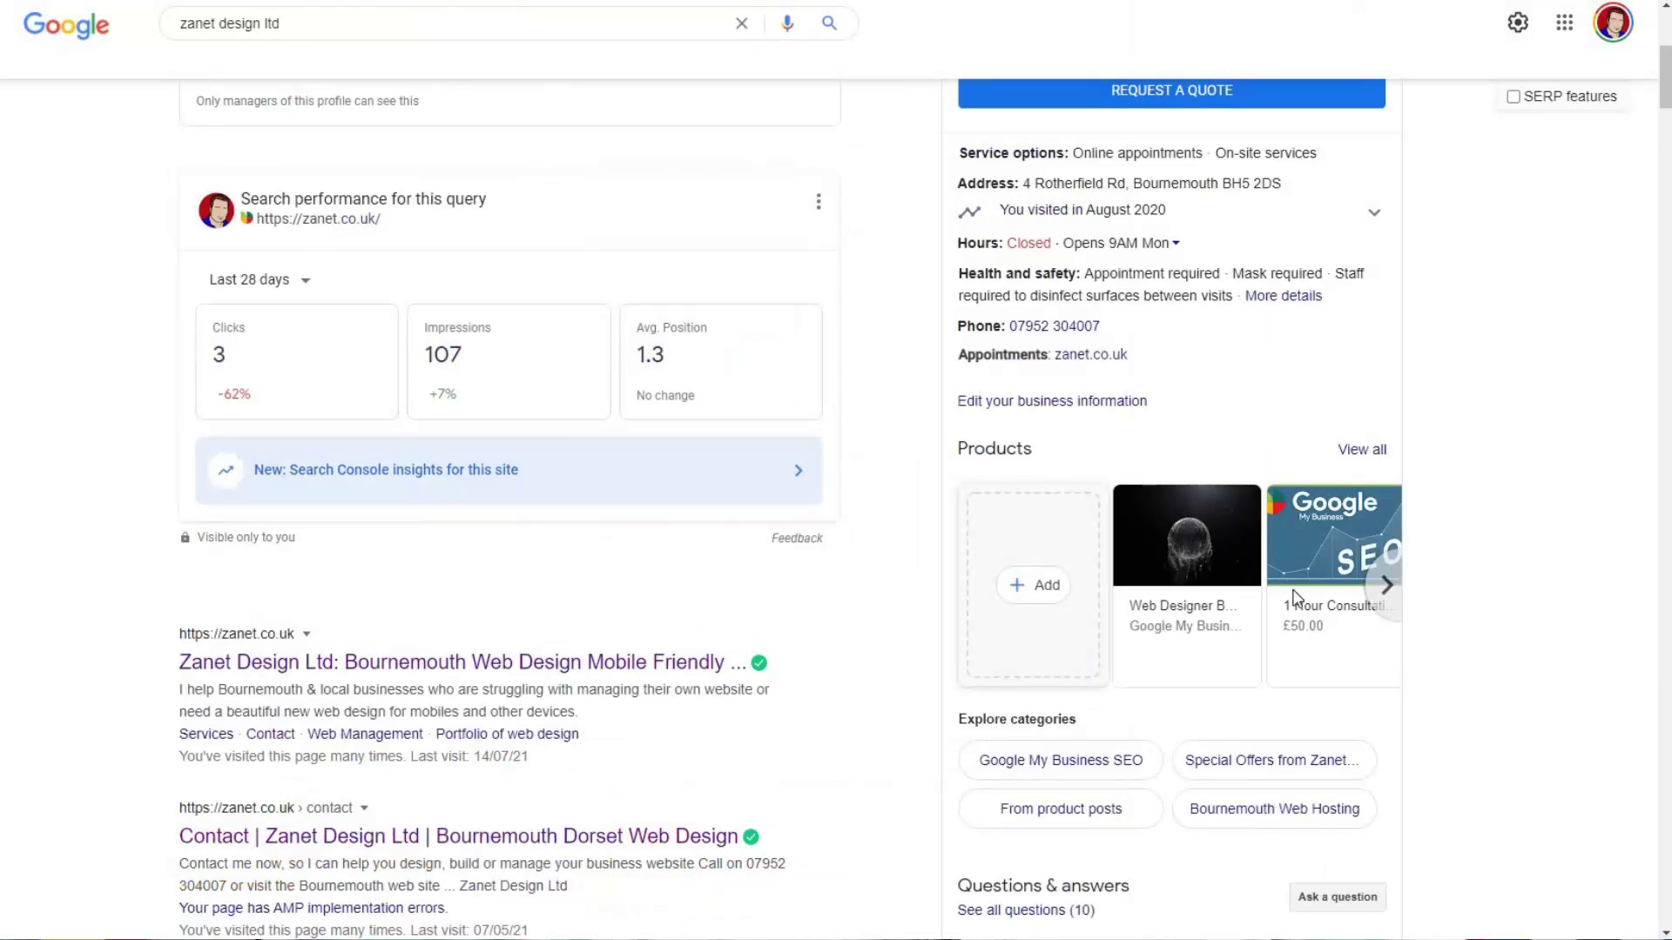
scroll(1288, 592, down, 4)
scroll(1332, 692, down, 1)
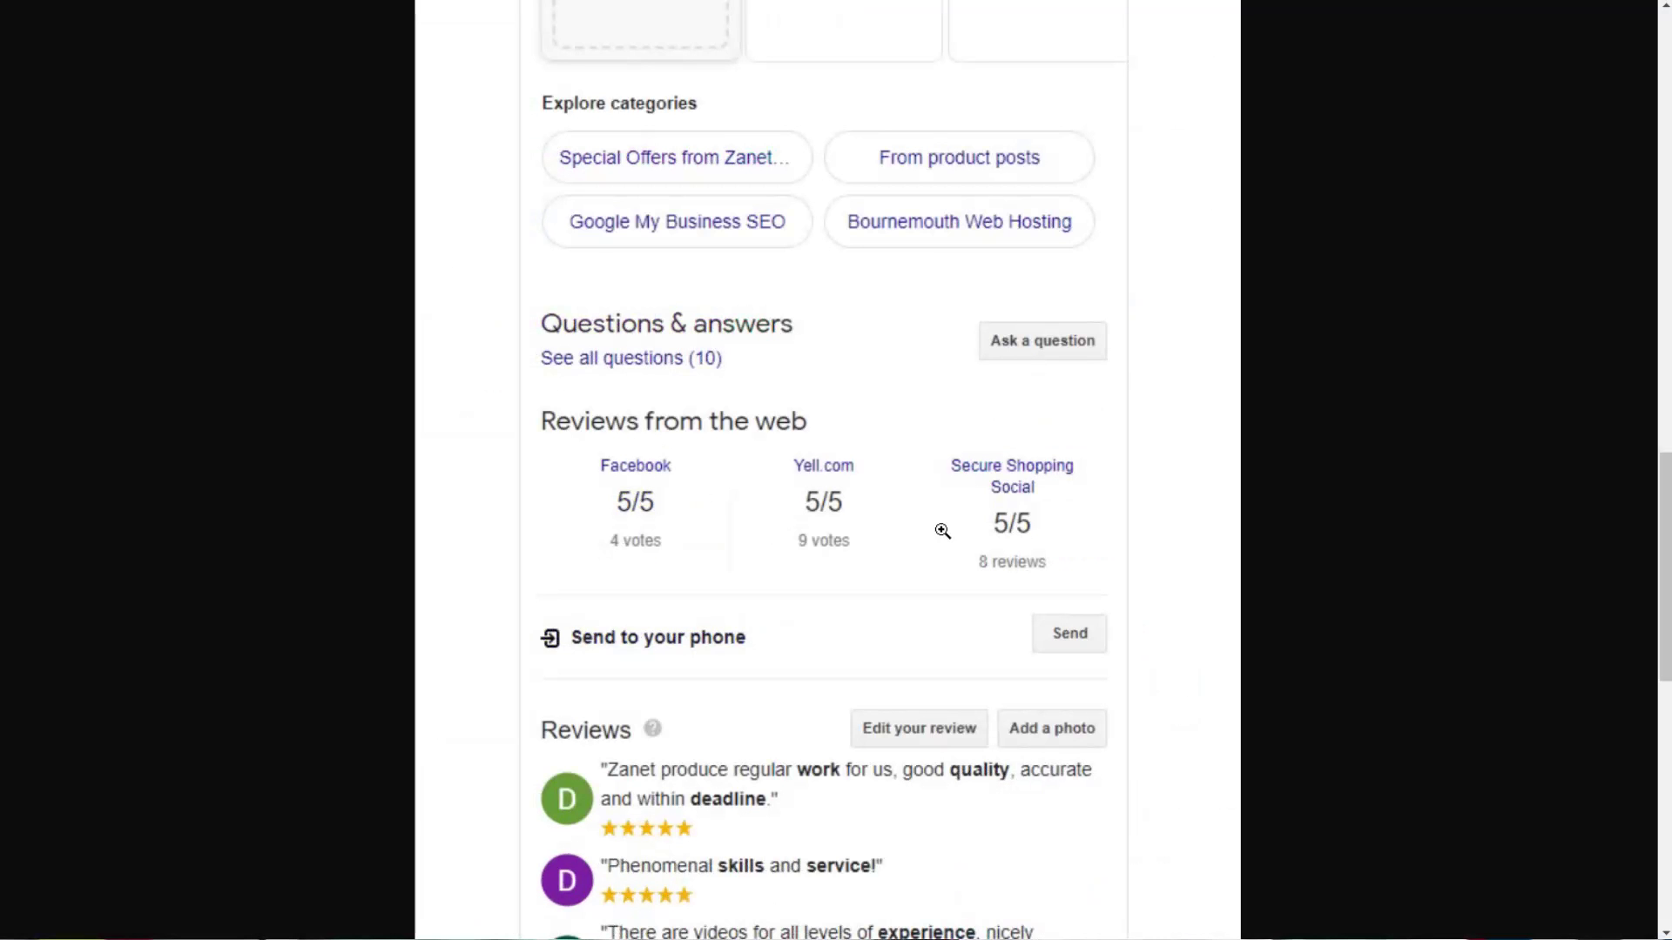
scroll(942, 530, down, 3)
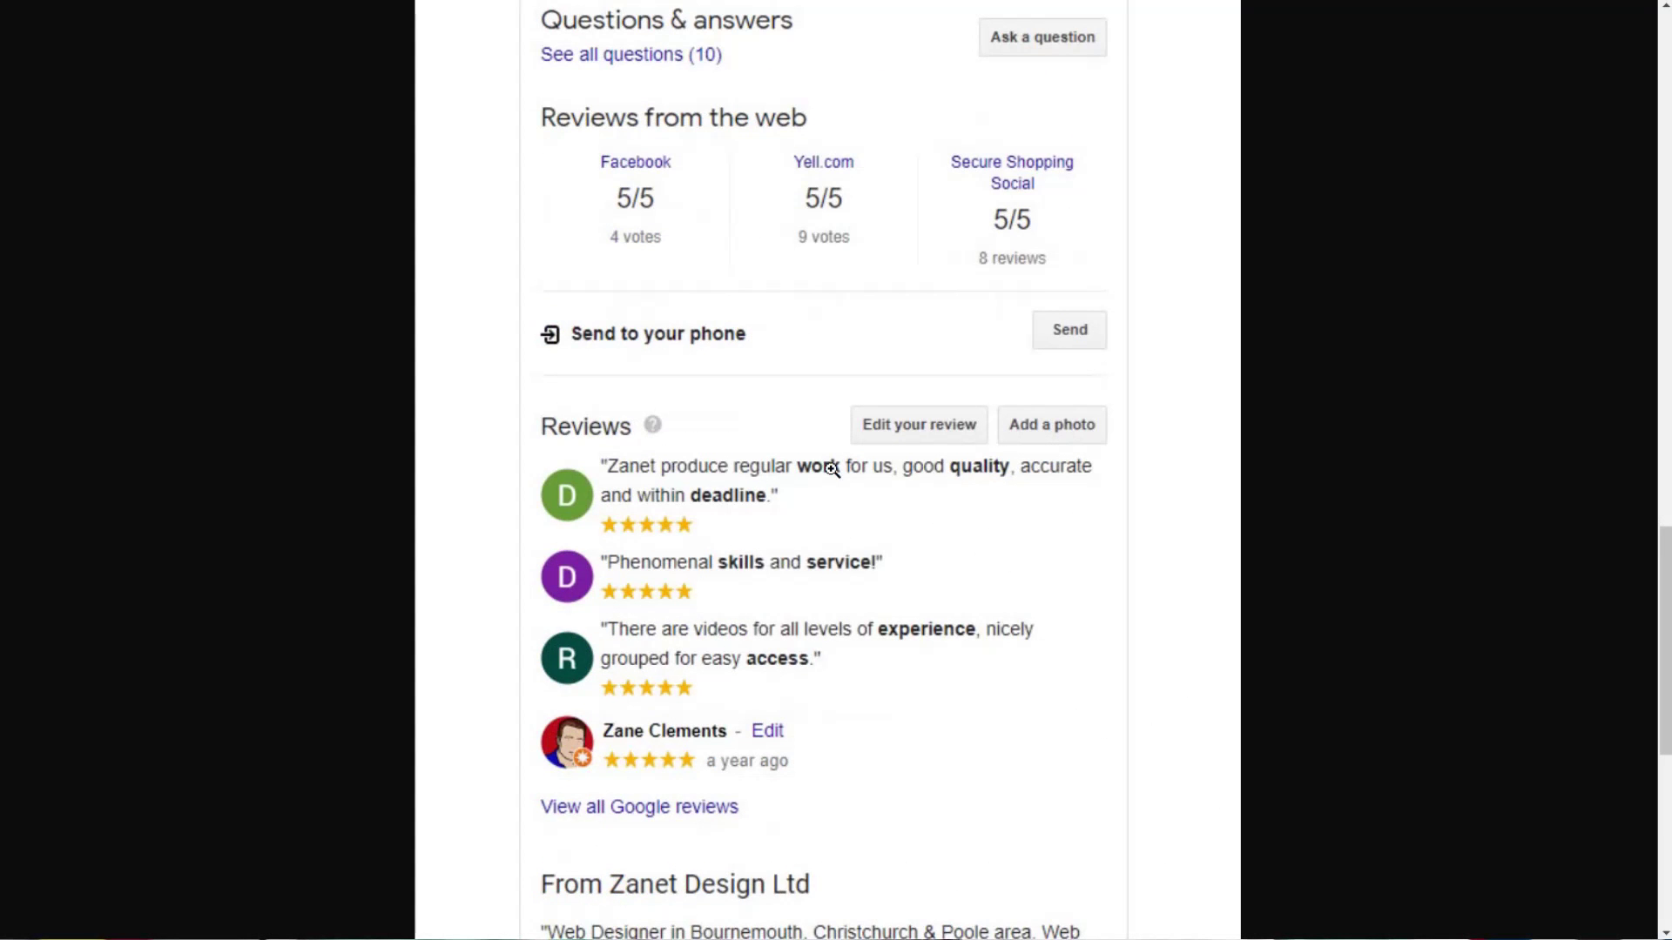
scroll(1282, 368, down, 4)
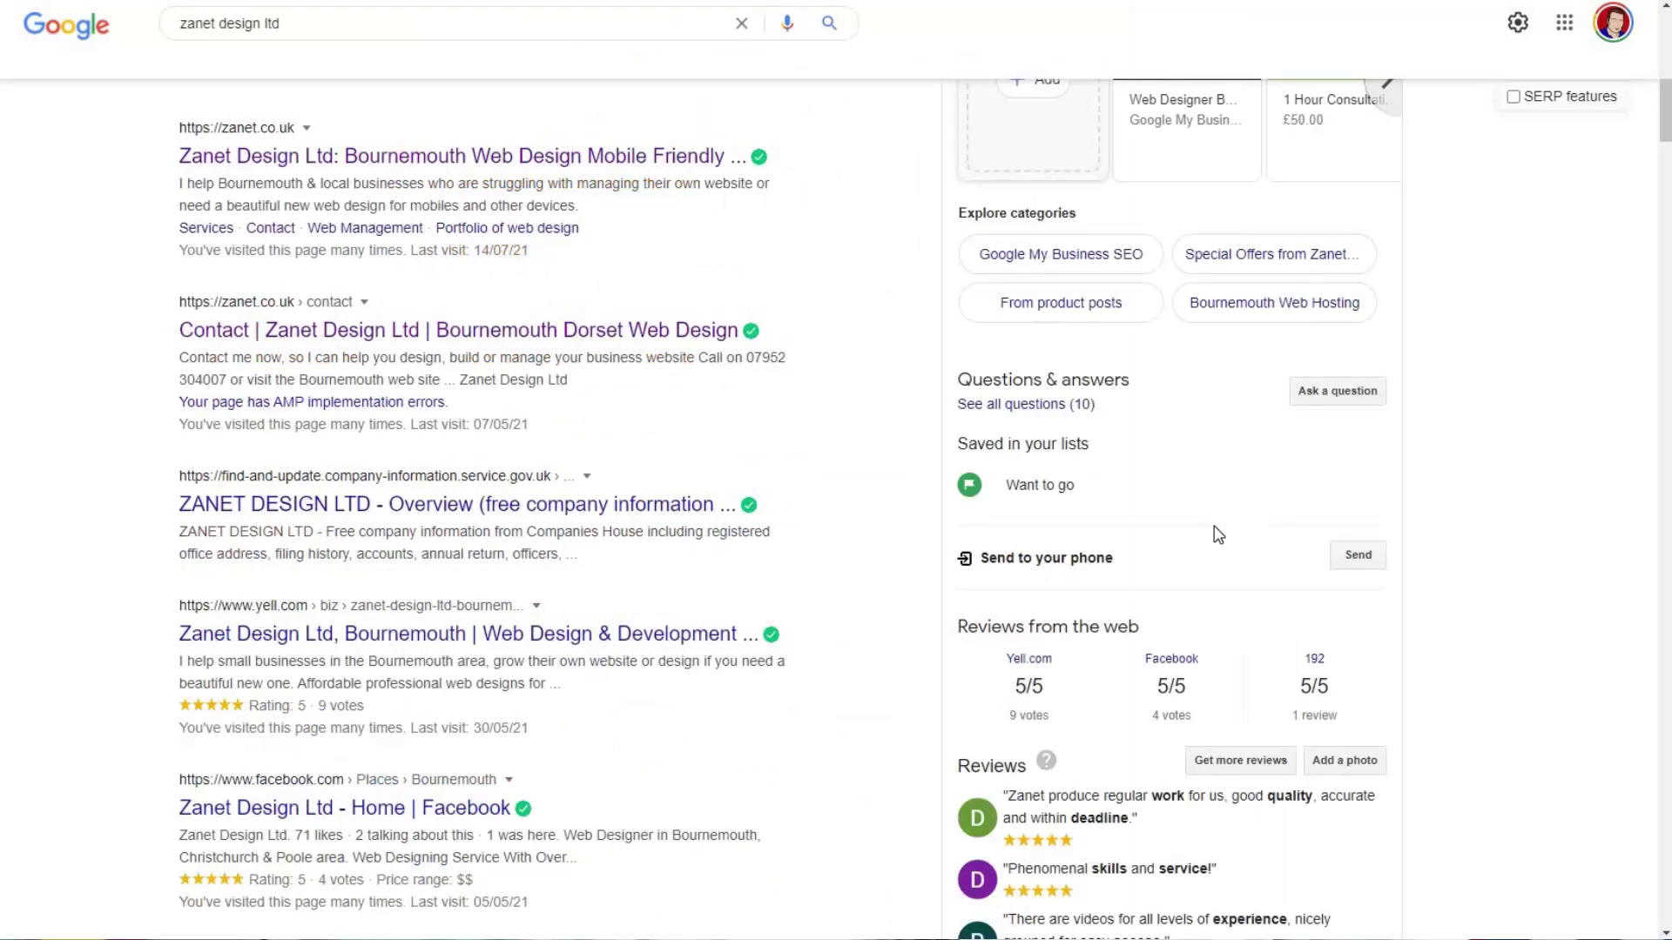
Compare the reviews, business description, posts, social profiles and "People also search for" sections of the live listing and the saved image
scroll(1216, 533, down, 7)
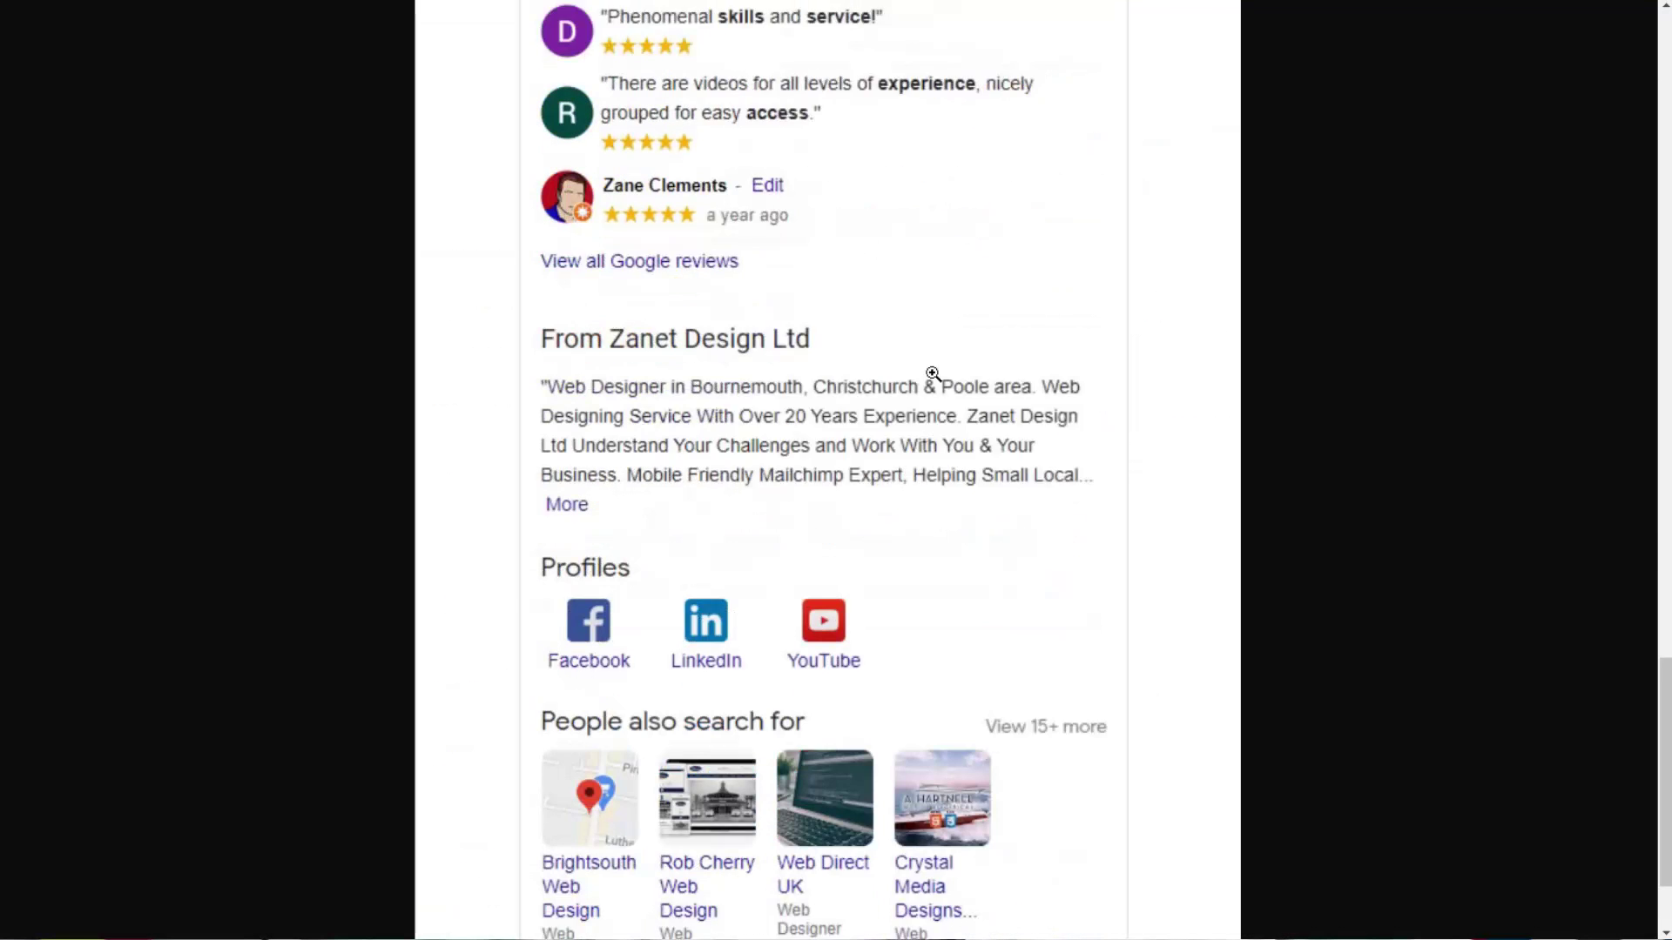
scroll(932, 373, down, 1)
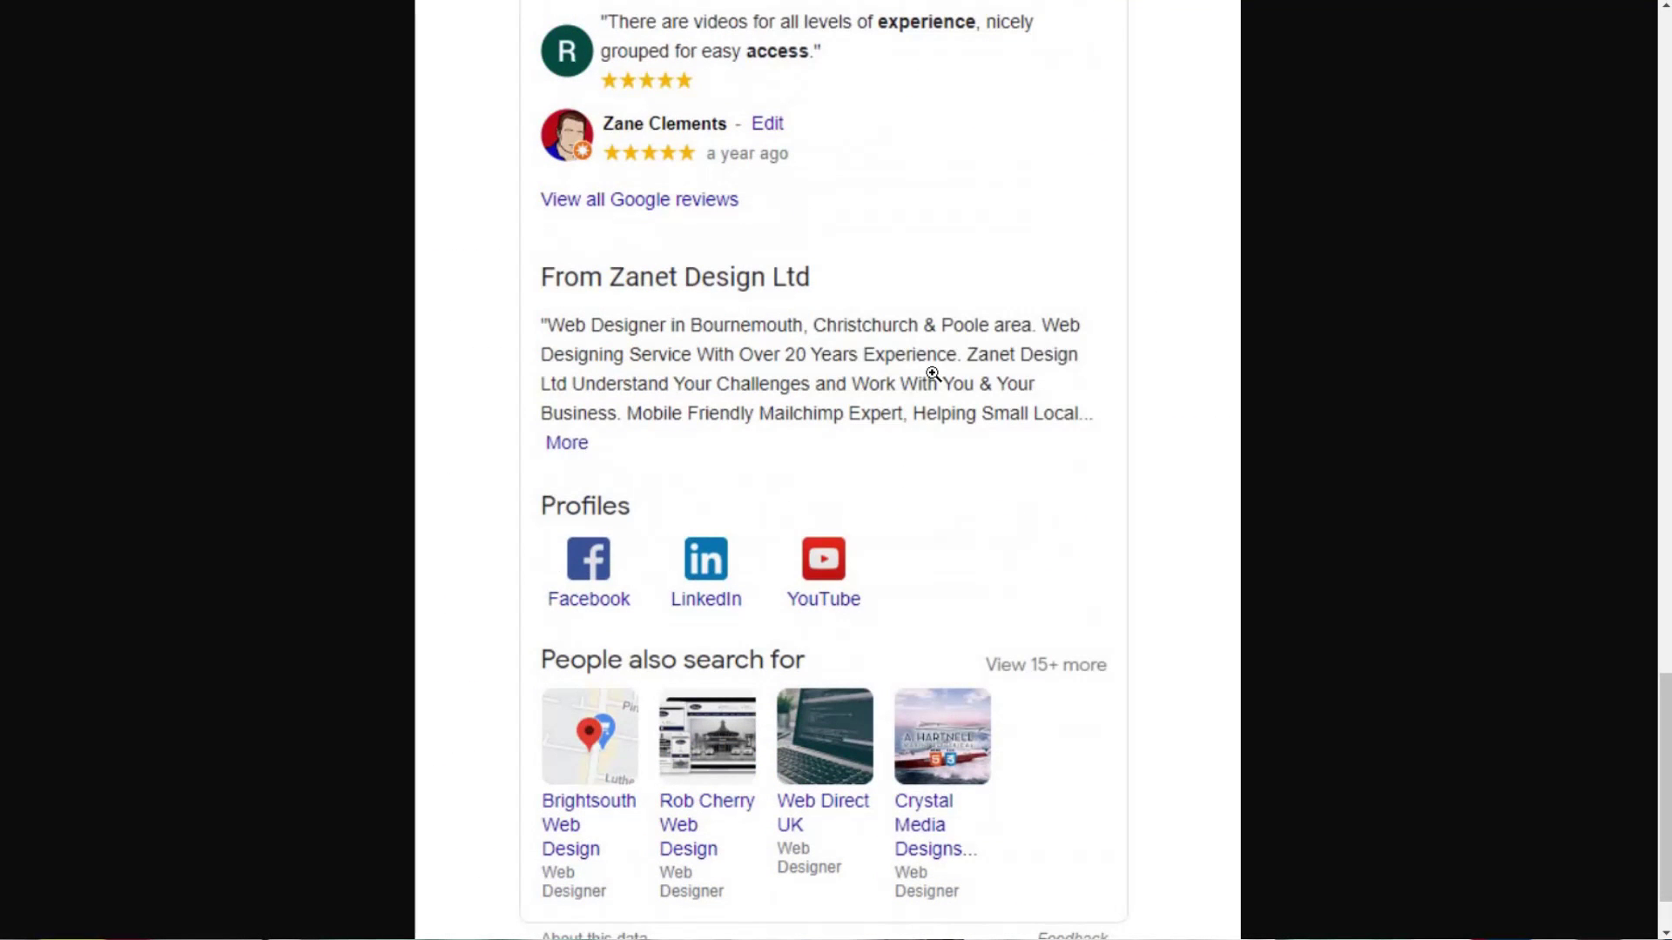
scroll(828, 433, down, 1)
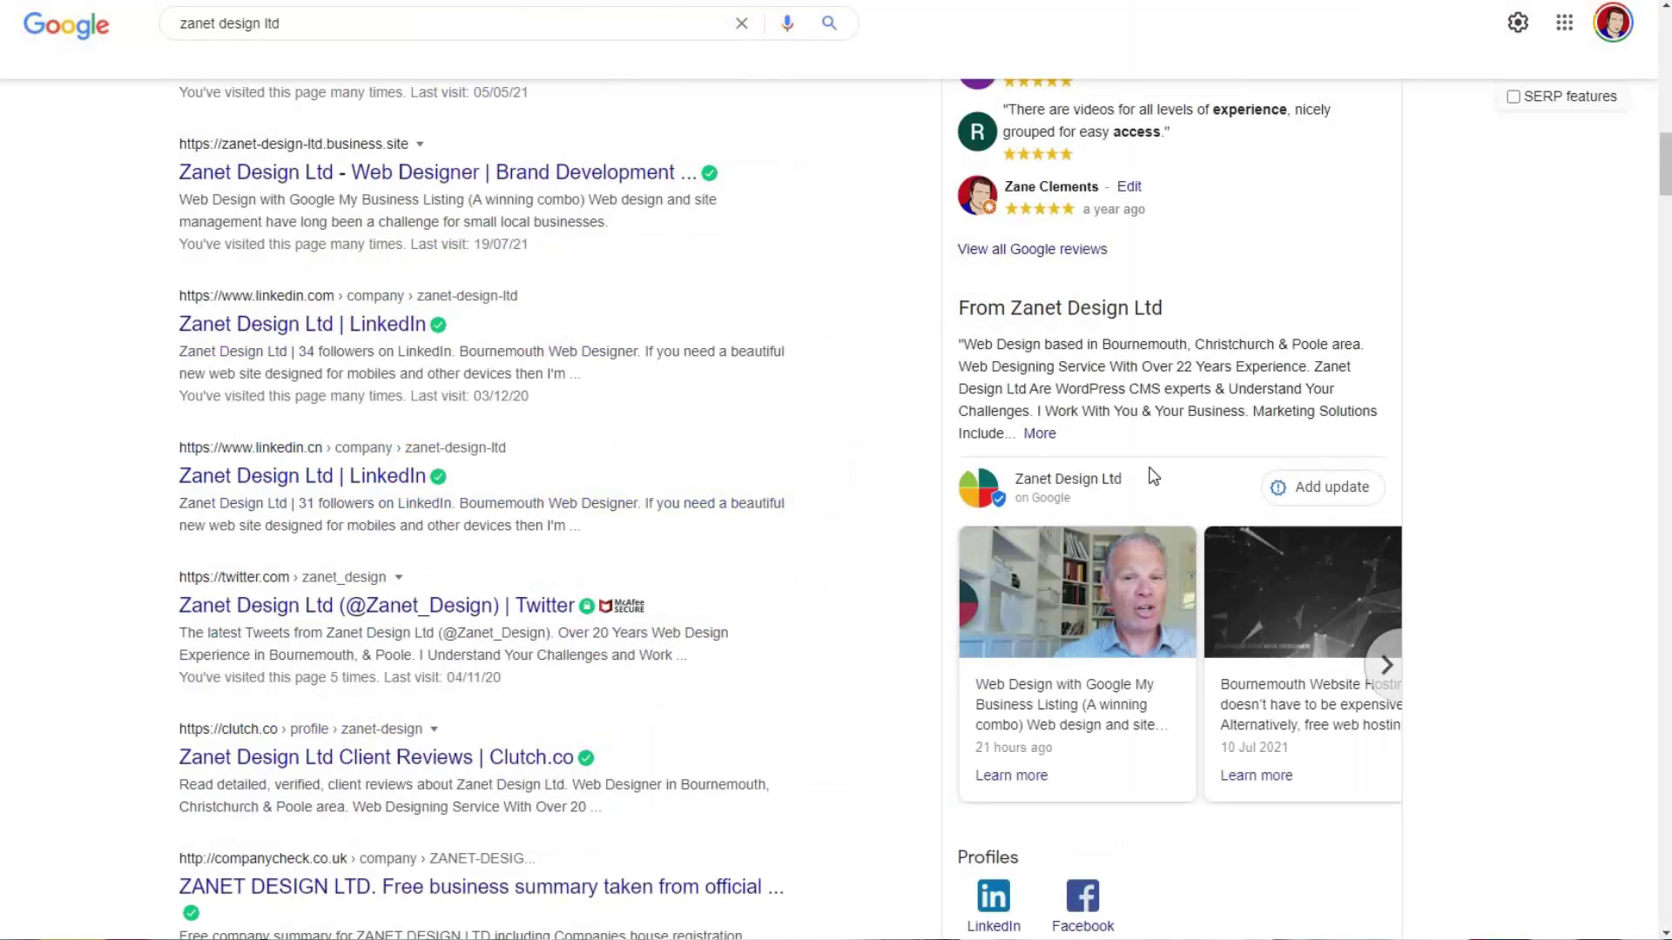
scroll(1269, 497, down, 5)
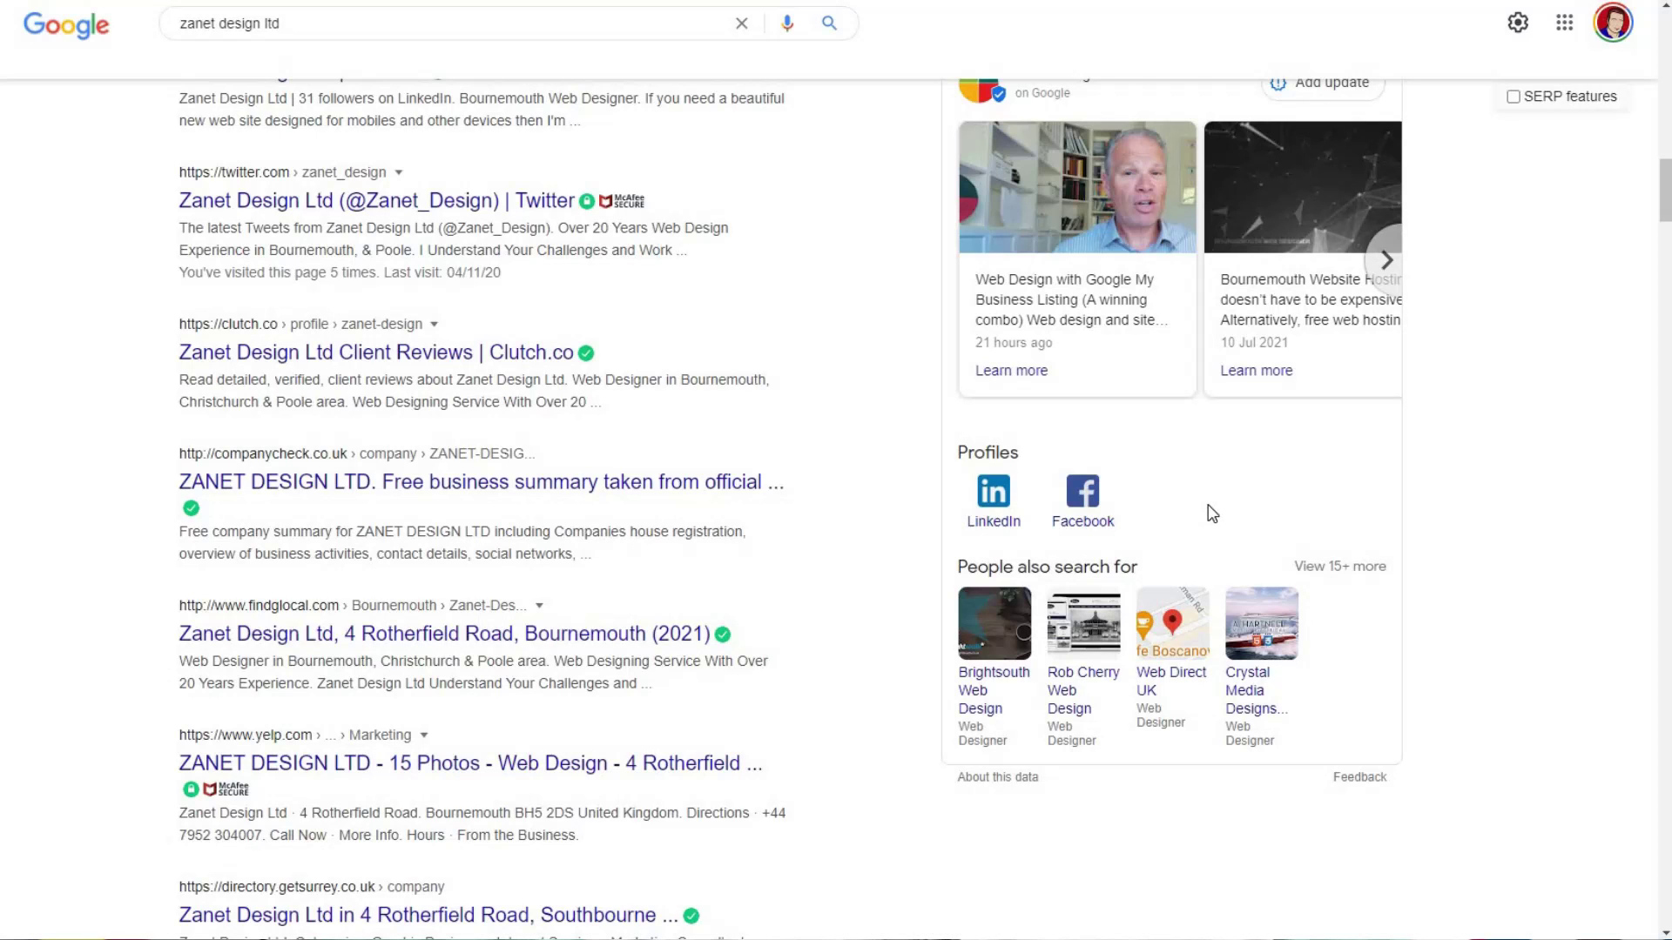
scroll(1217, 519, up, 15)
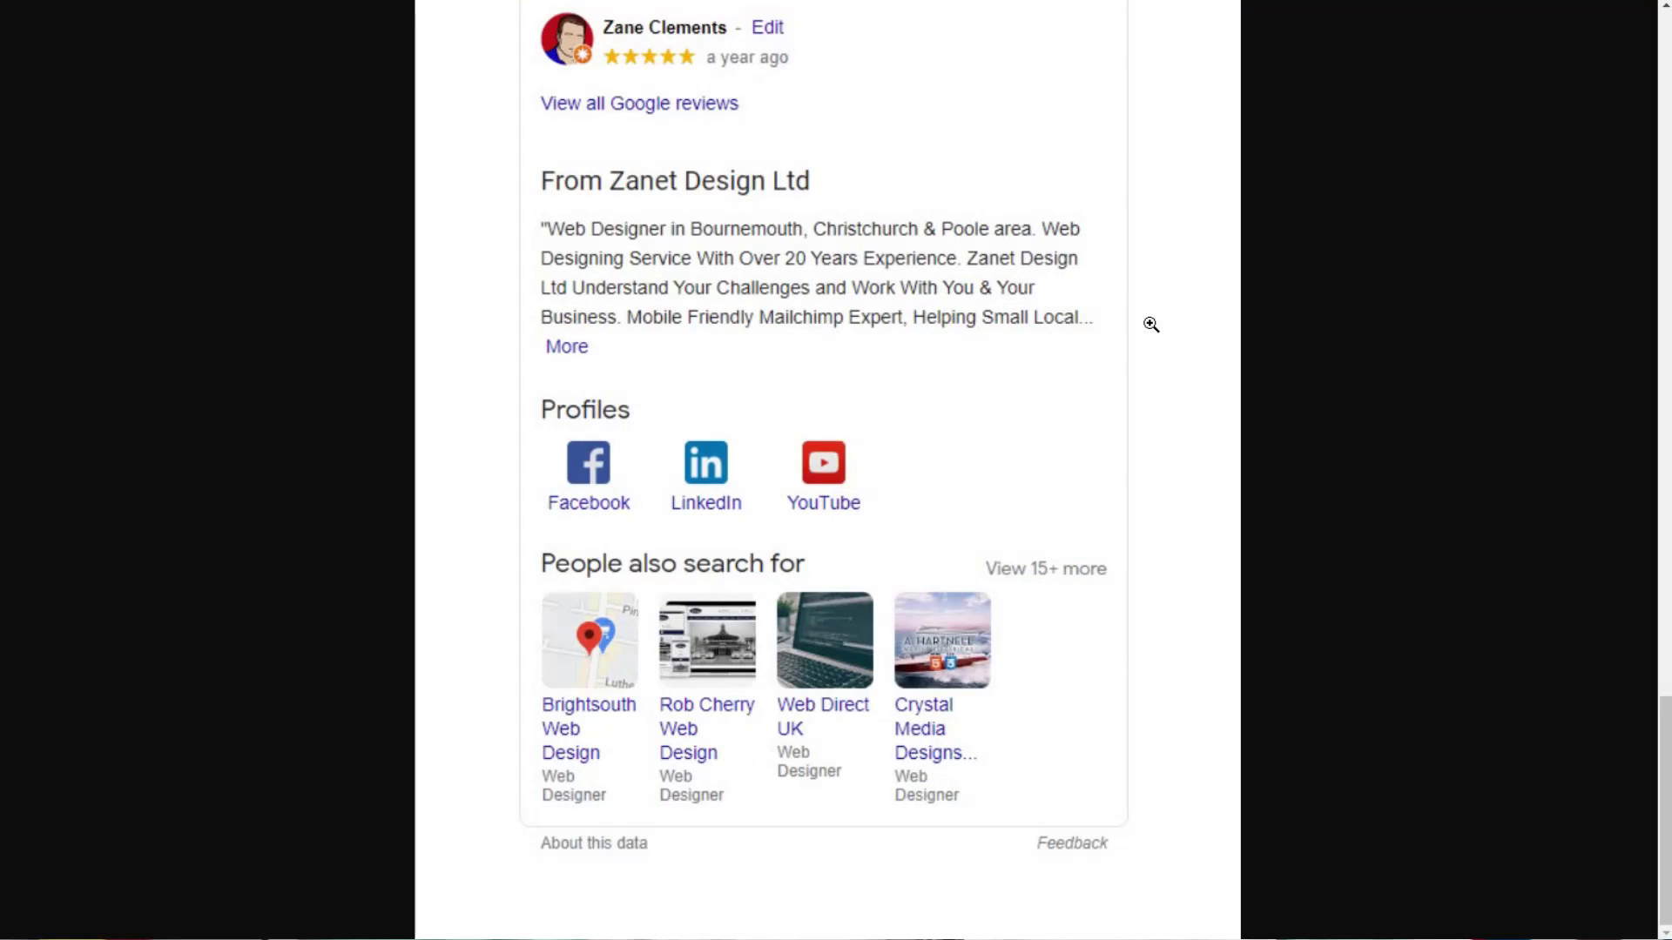
scroll(1151, 324, up, 15)
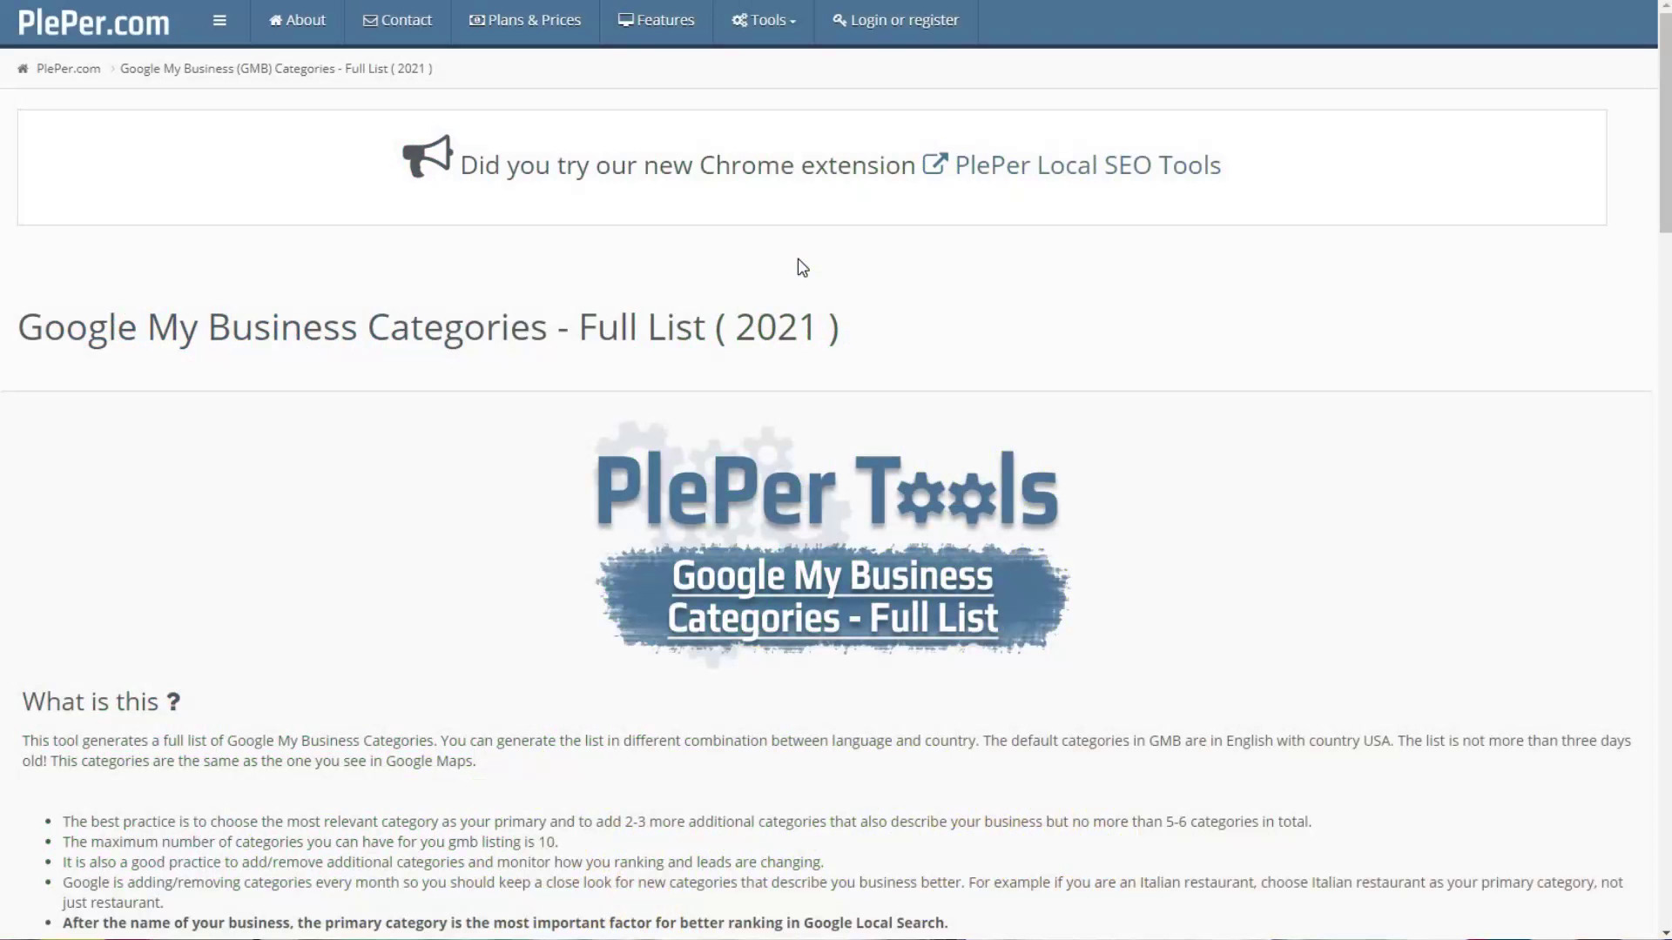
On the PlePer category page, sort the results table by "Detected for first time" with the newest dates first
scroll(802, 268, down, 2)
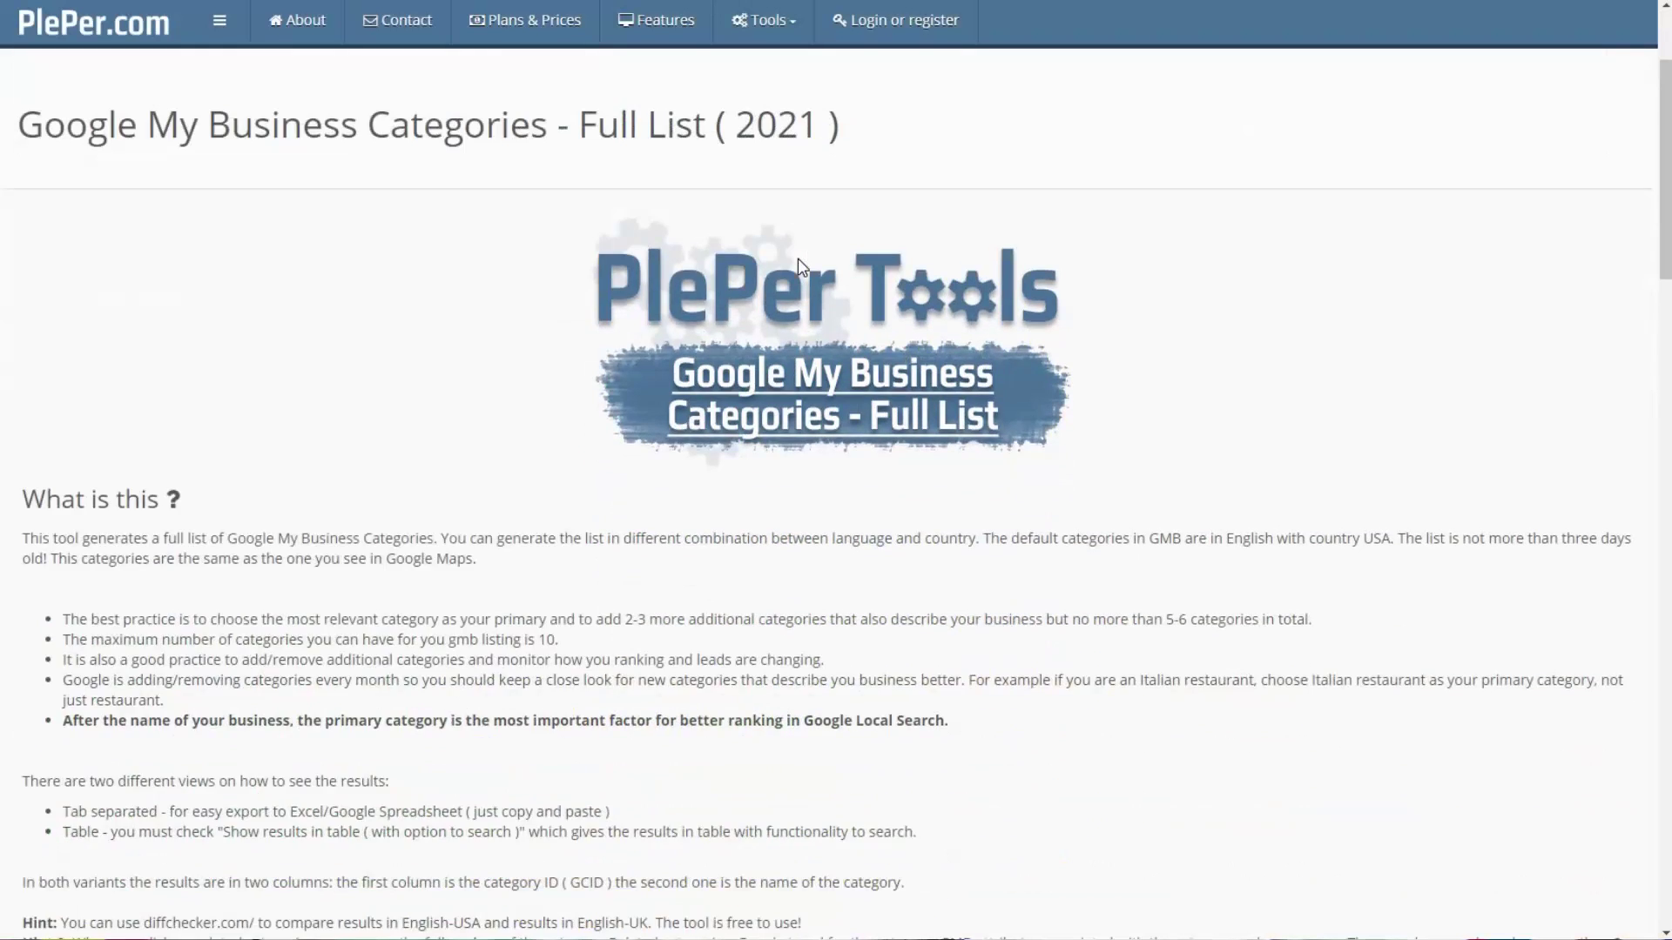
scroll(557, 339, up, 1)
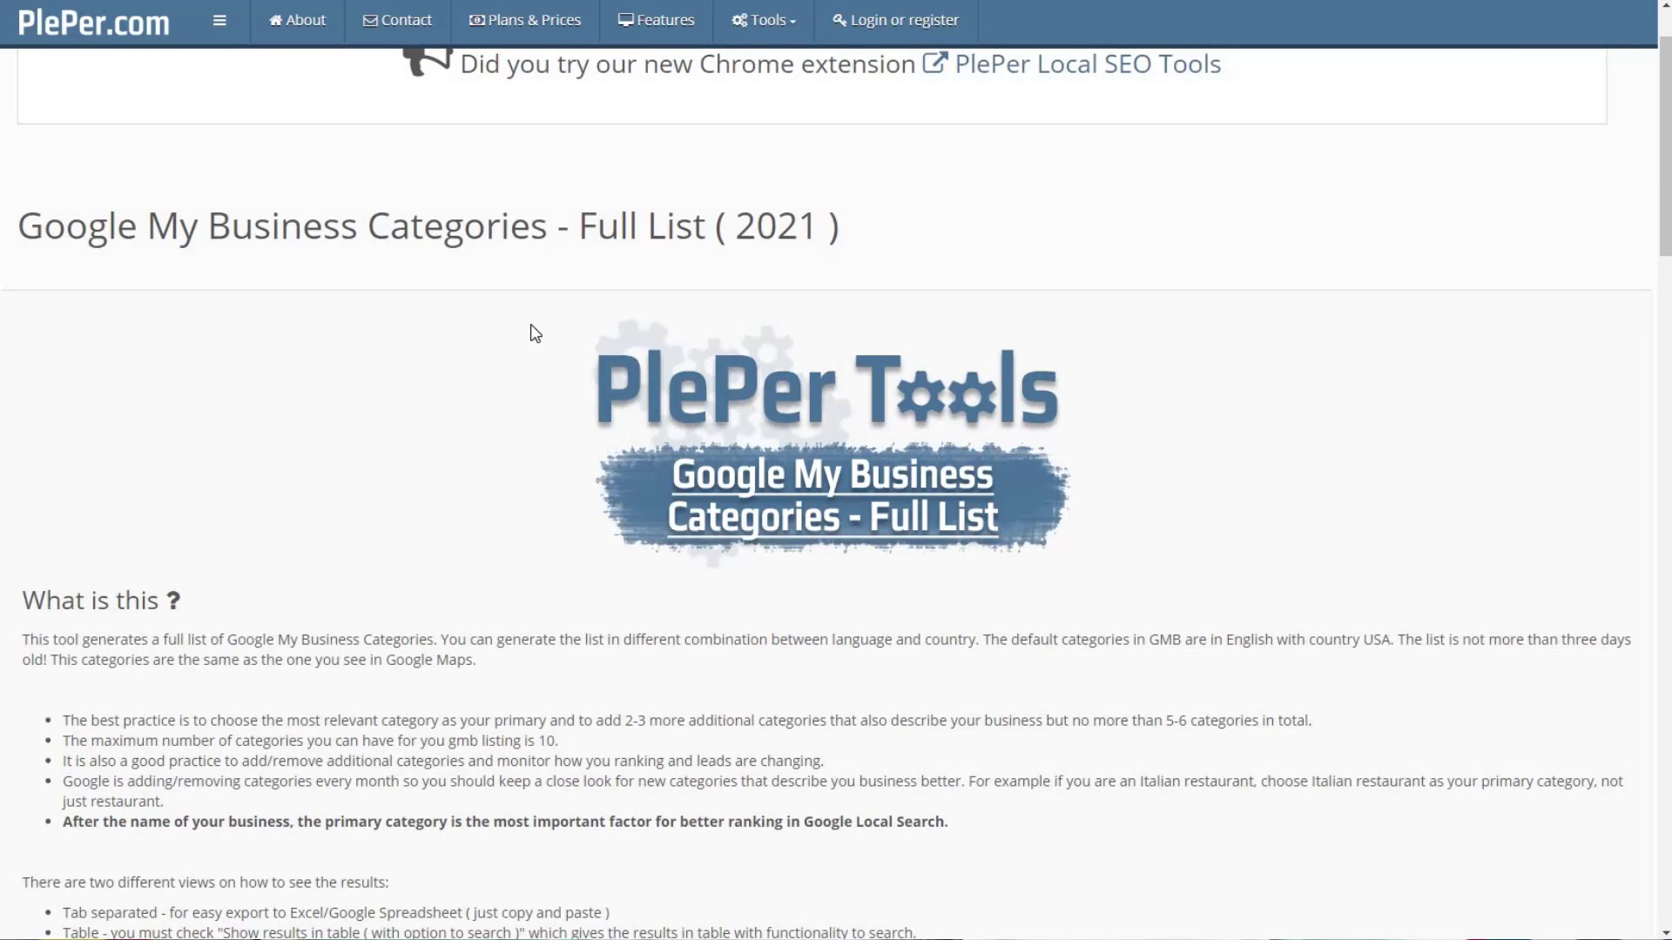
scroll(541, 335, down, 8)
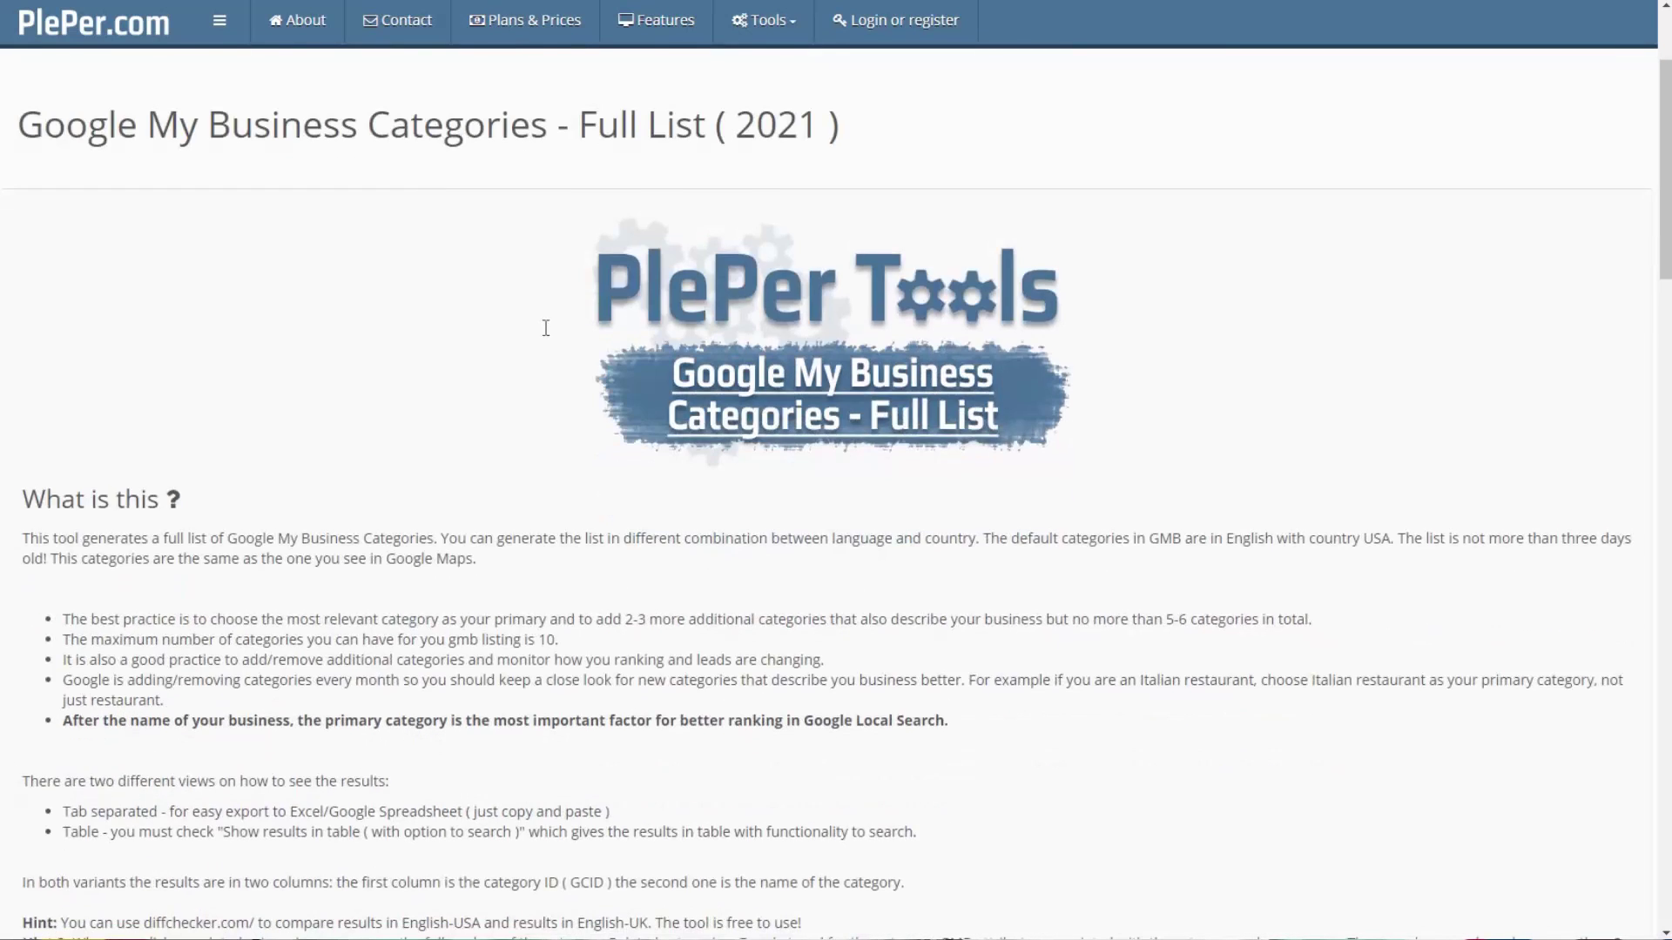
scroll(572, 334, down, 7)
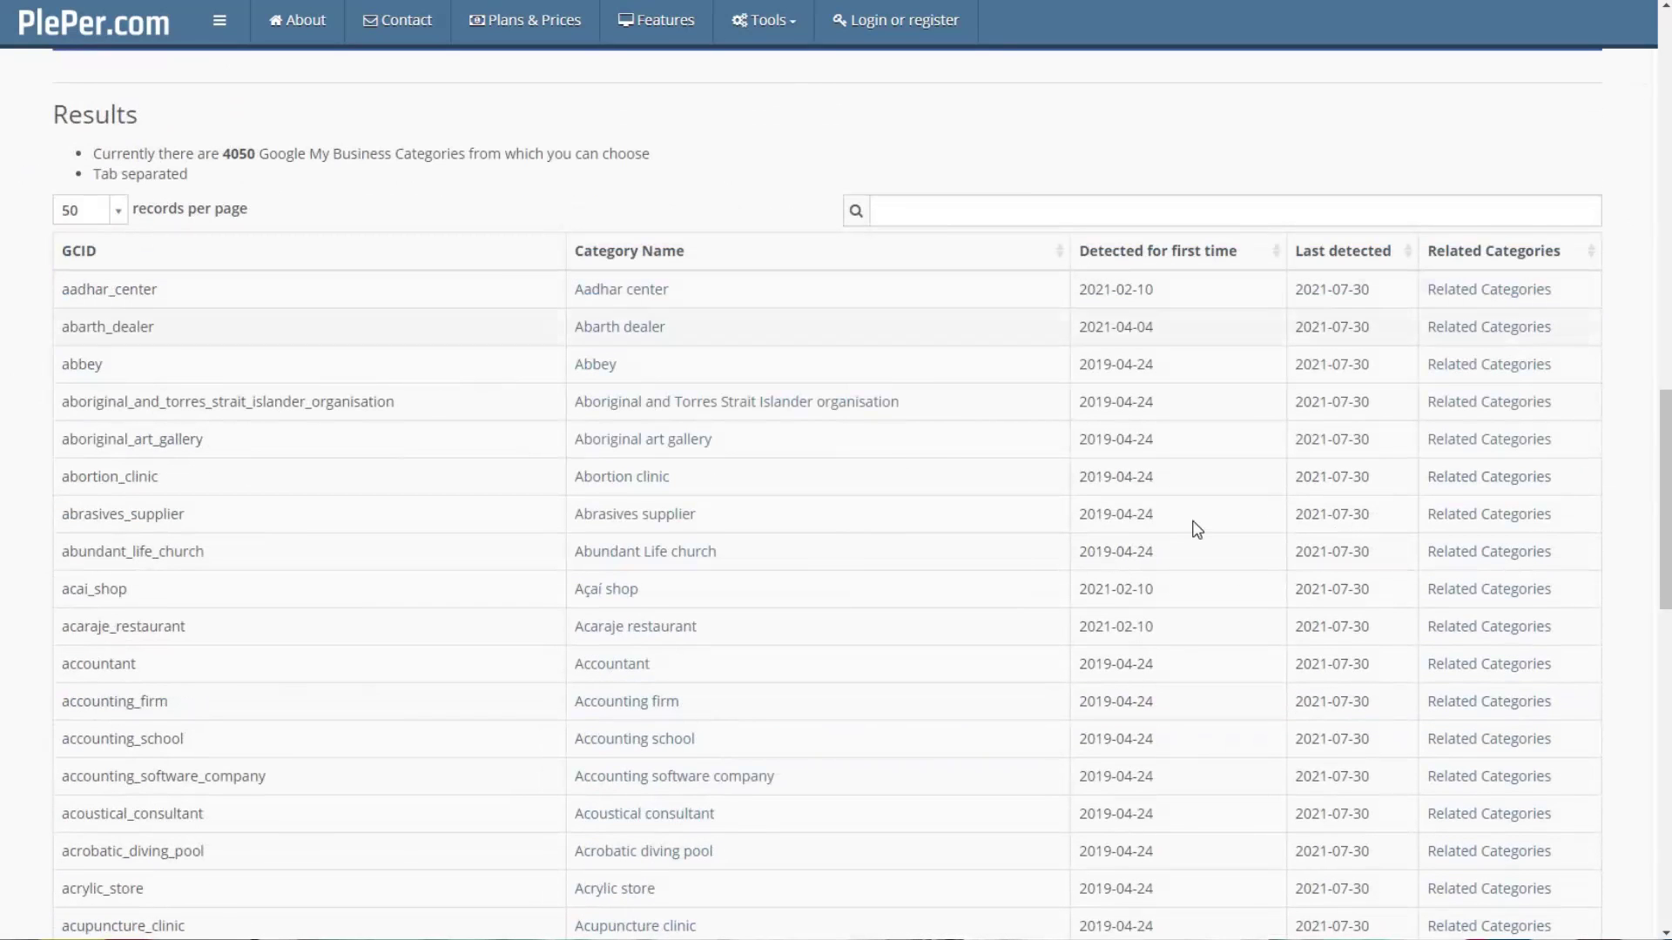
click(1188, 261)
click(1188, 262)
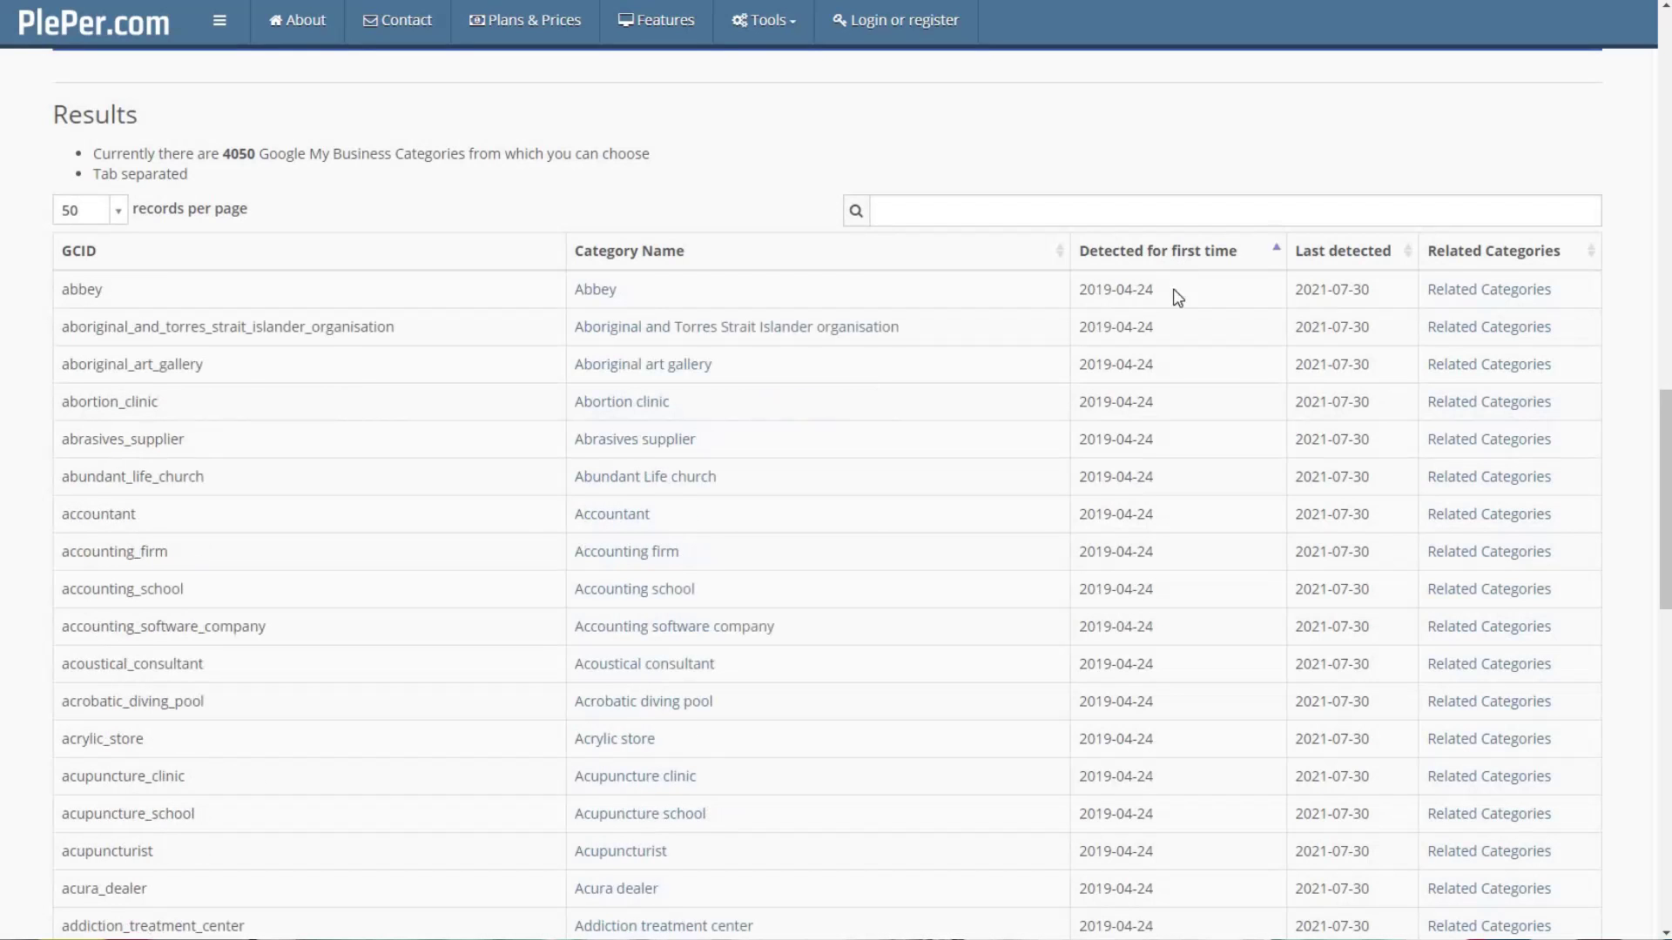
Look through the most recently detected categories and continue to the next page of the results table
scroll(1174, 682, down, 9)
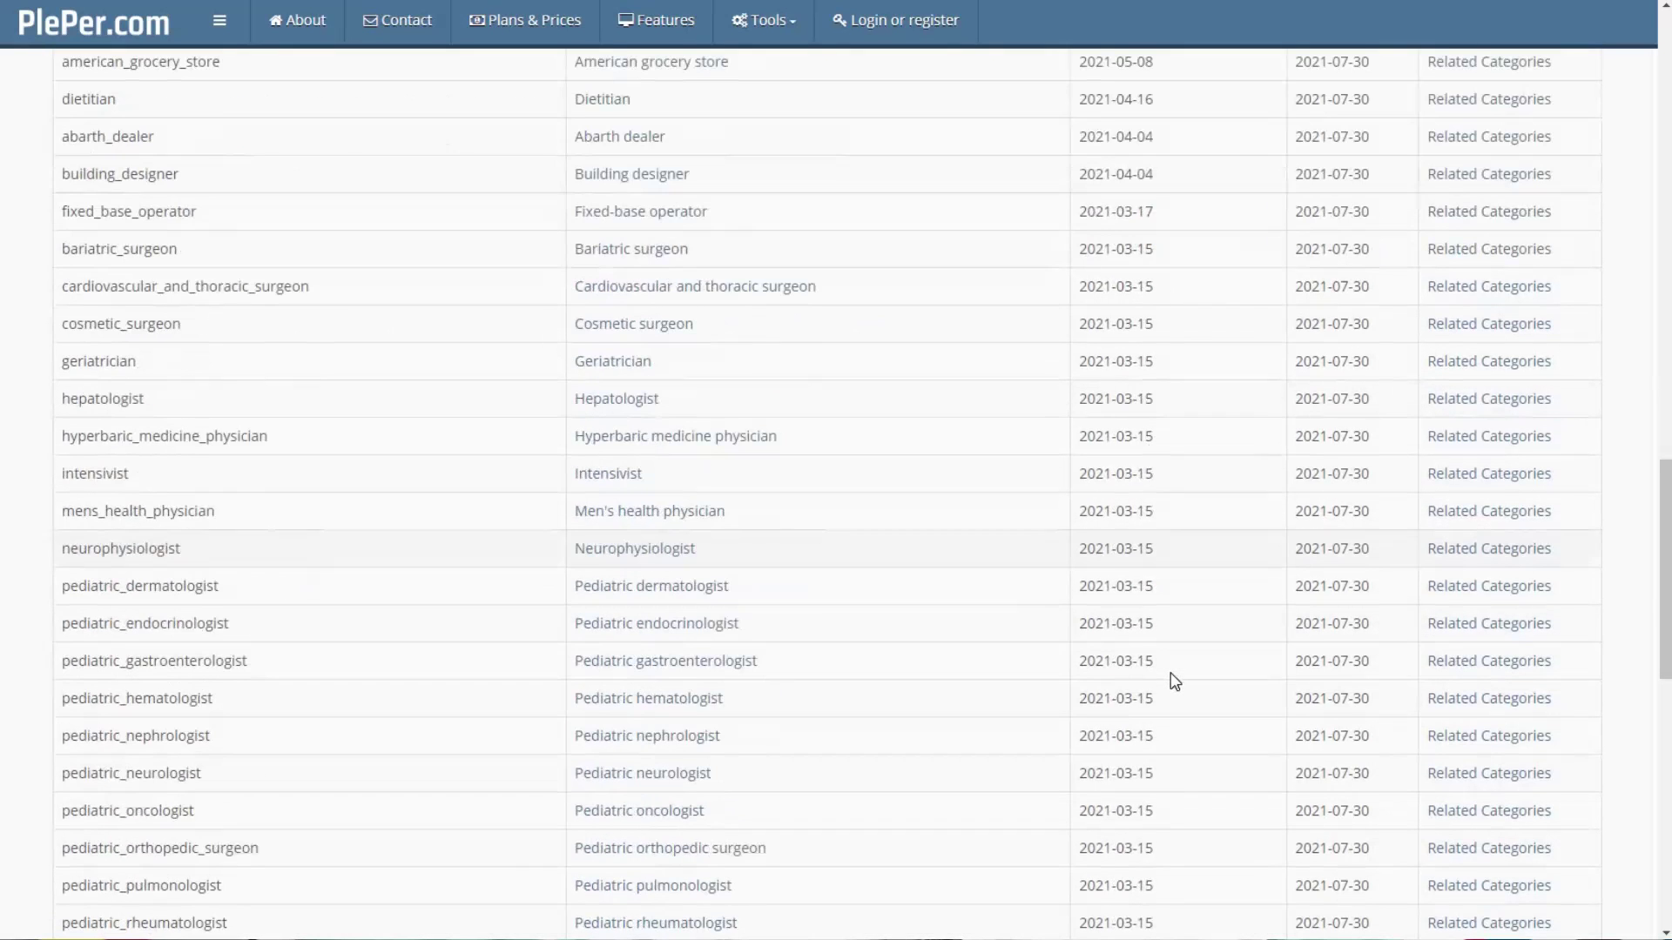
scroll(1175, 678, down, 7)
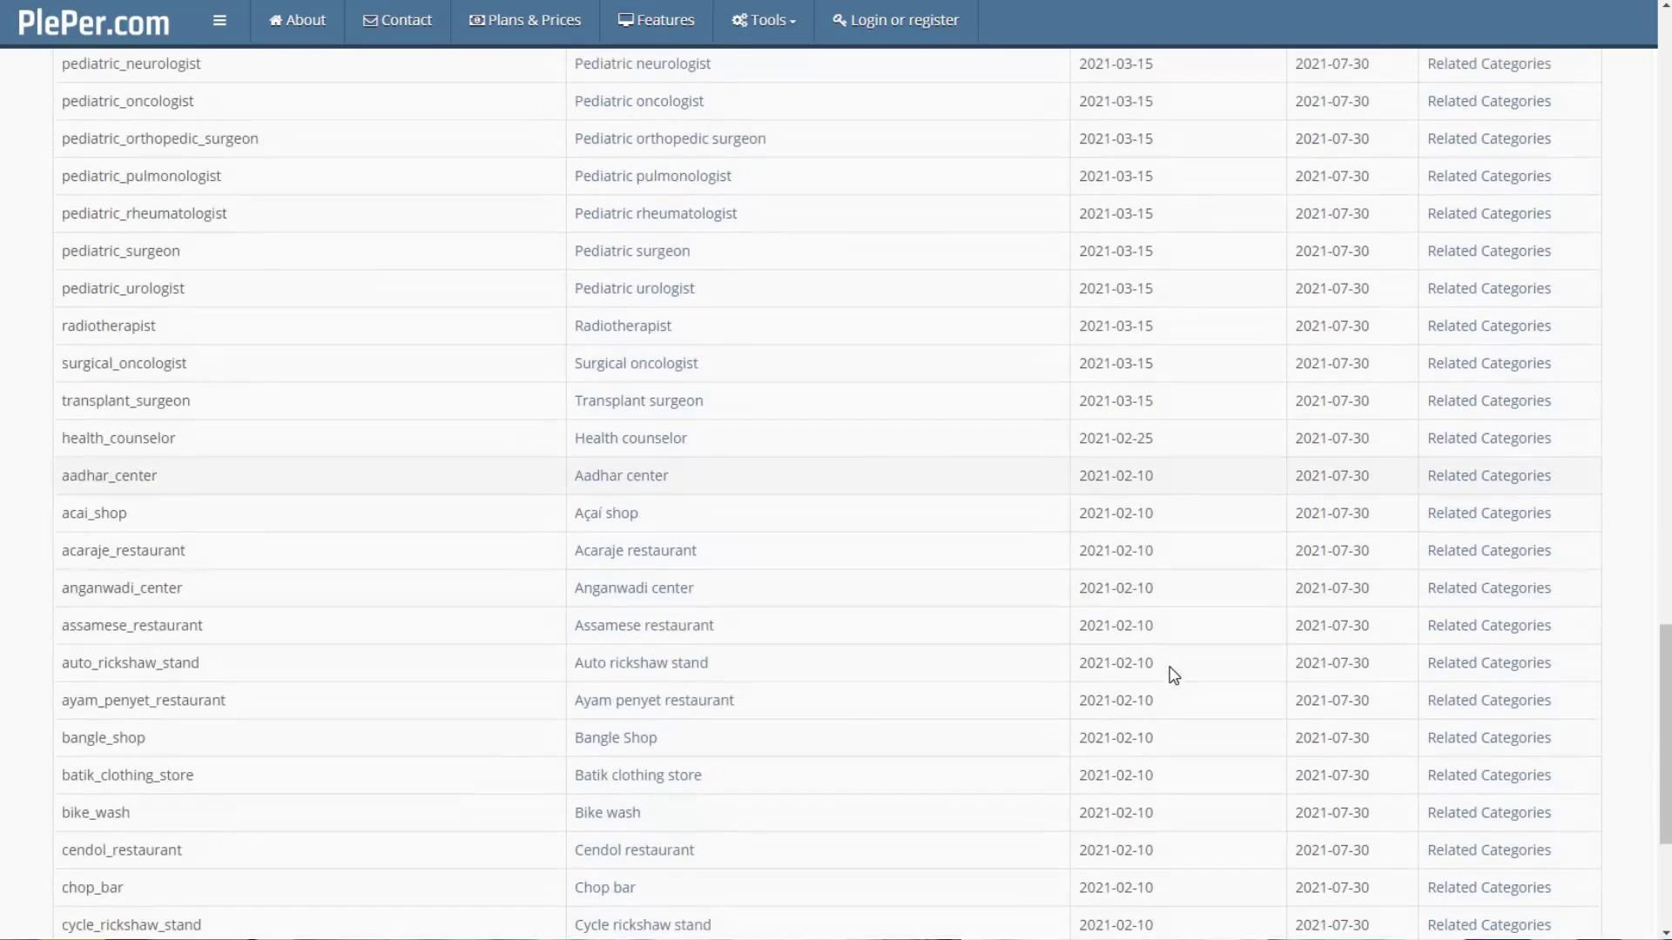
click(1411, 870)
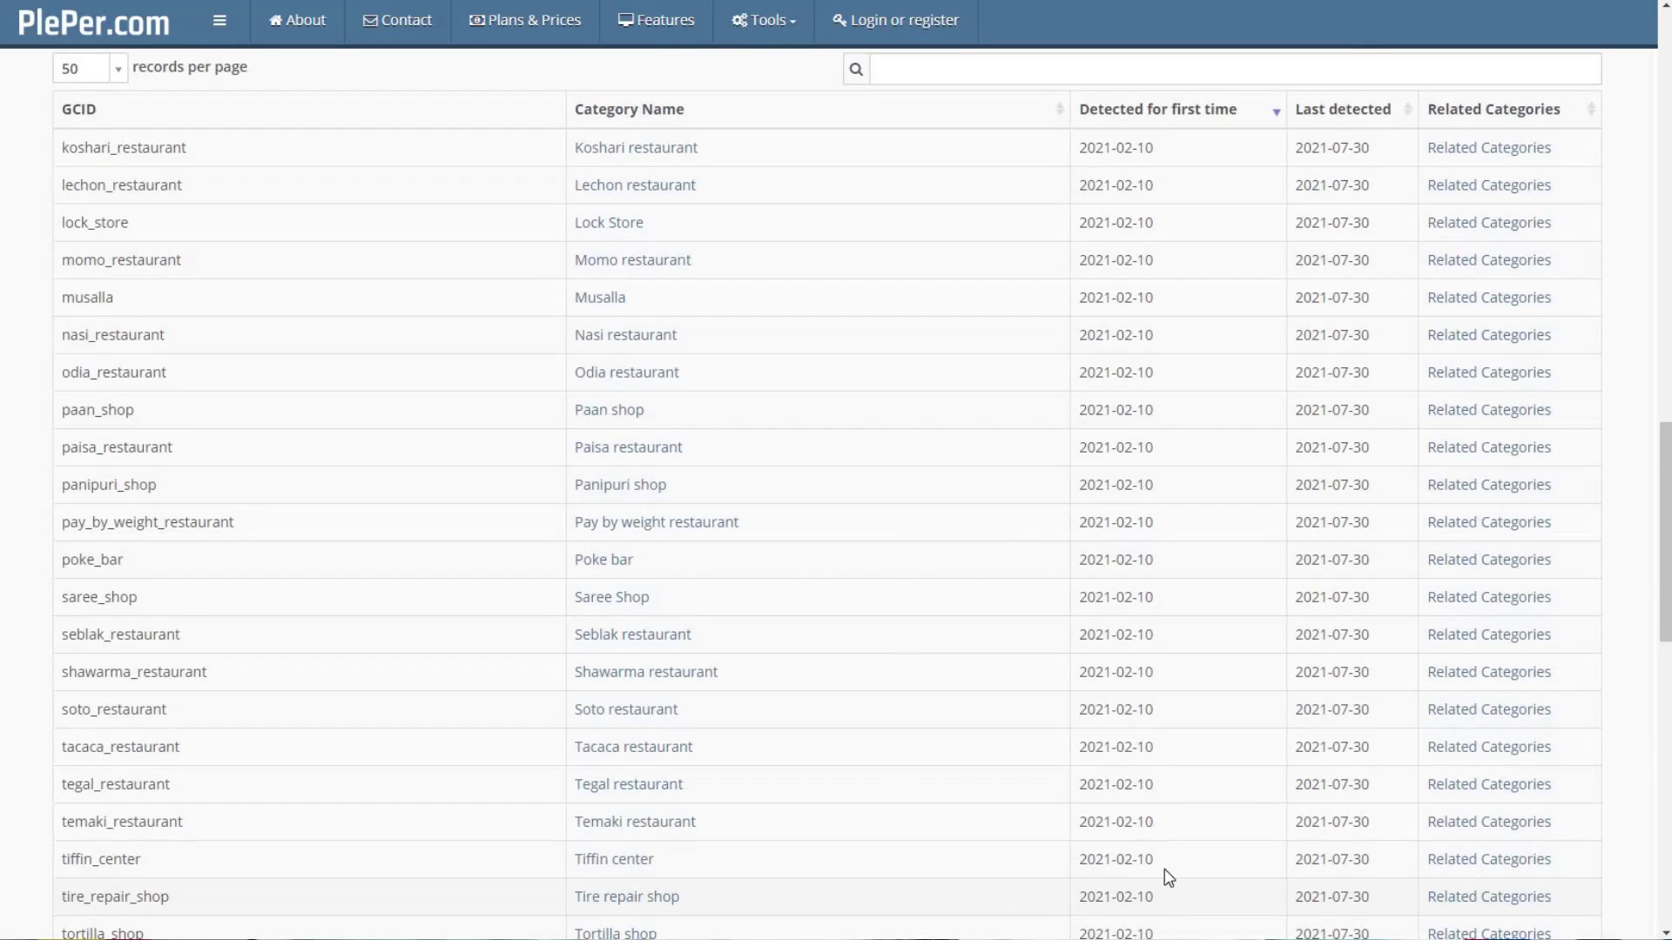
scroll(1147, 509, down, 2)
scroll(1148, 510, up, 2)
scroll(750, 741, up, 10)
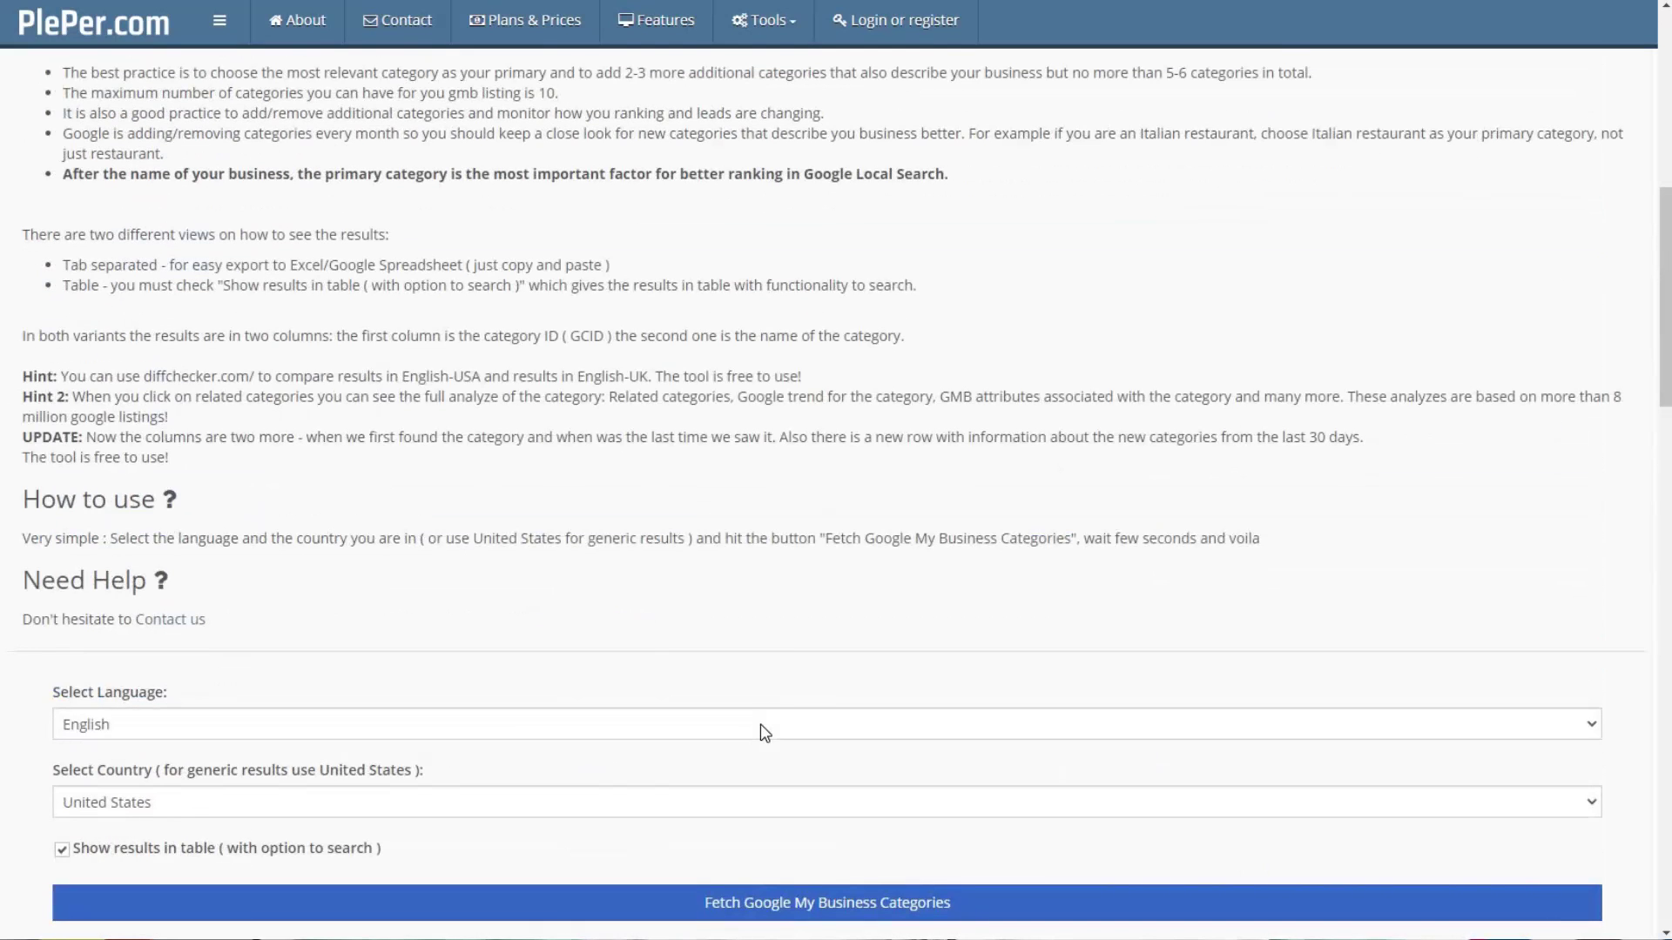
Sort the category results by "Detected for first time" again, newest first, and view the latest additions
scroll(899, 557, down, 4)
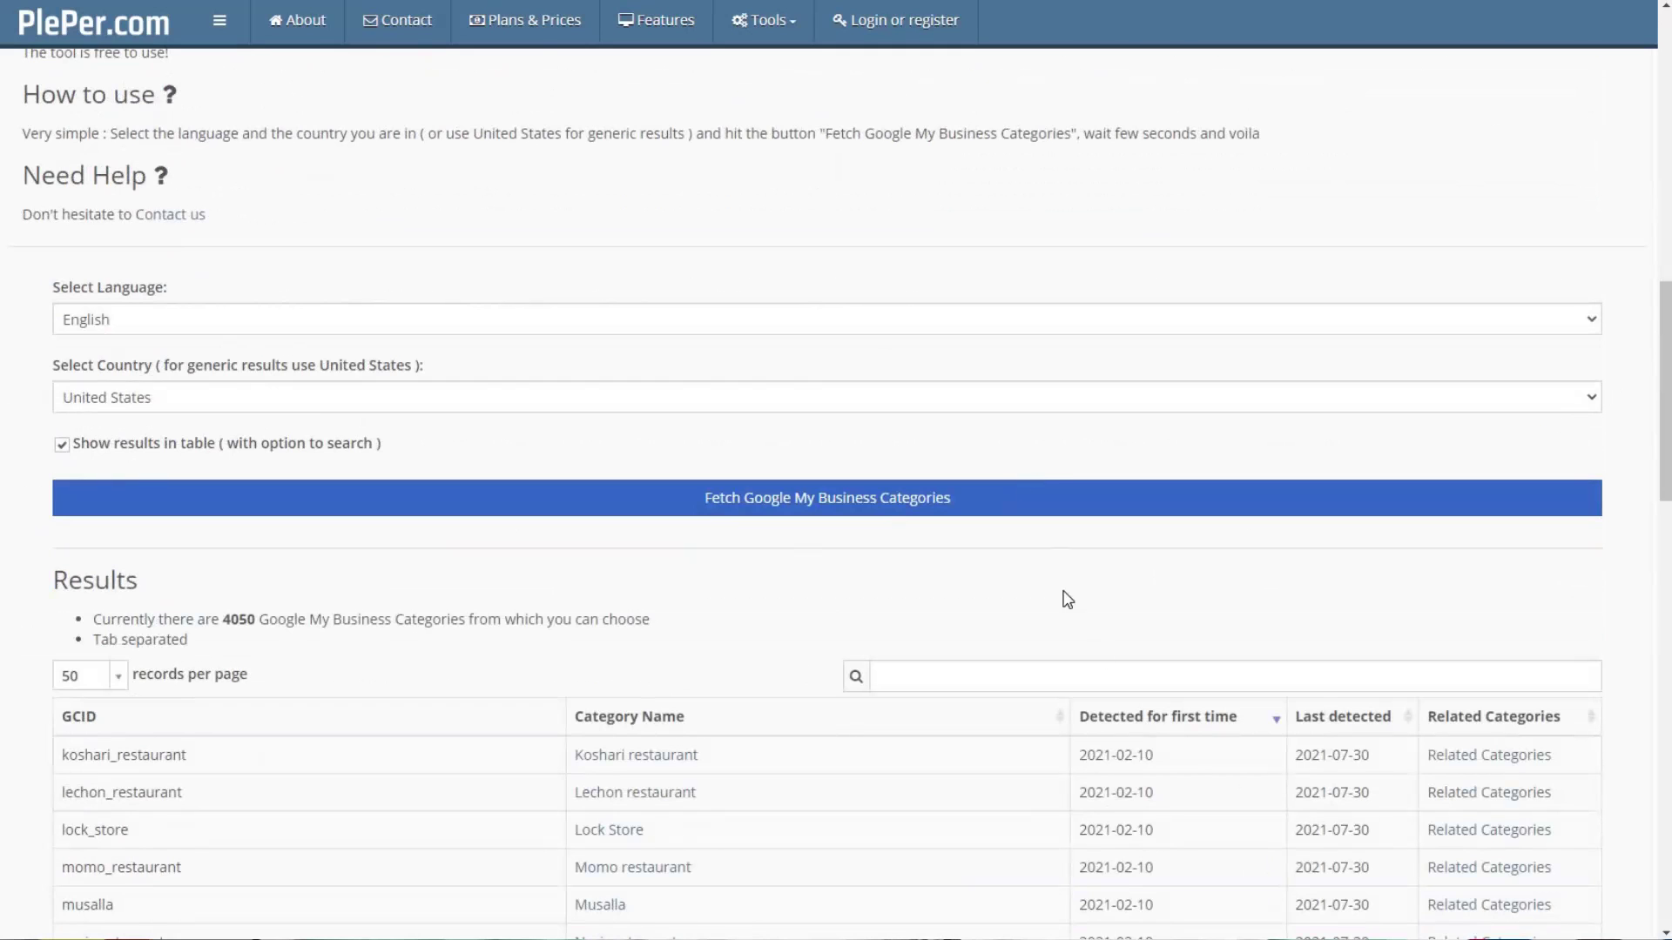
click(1175, 721)
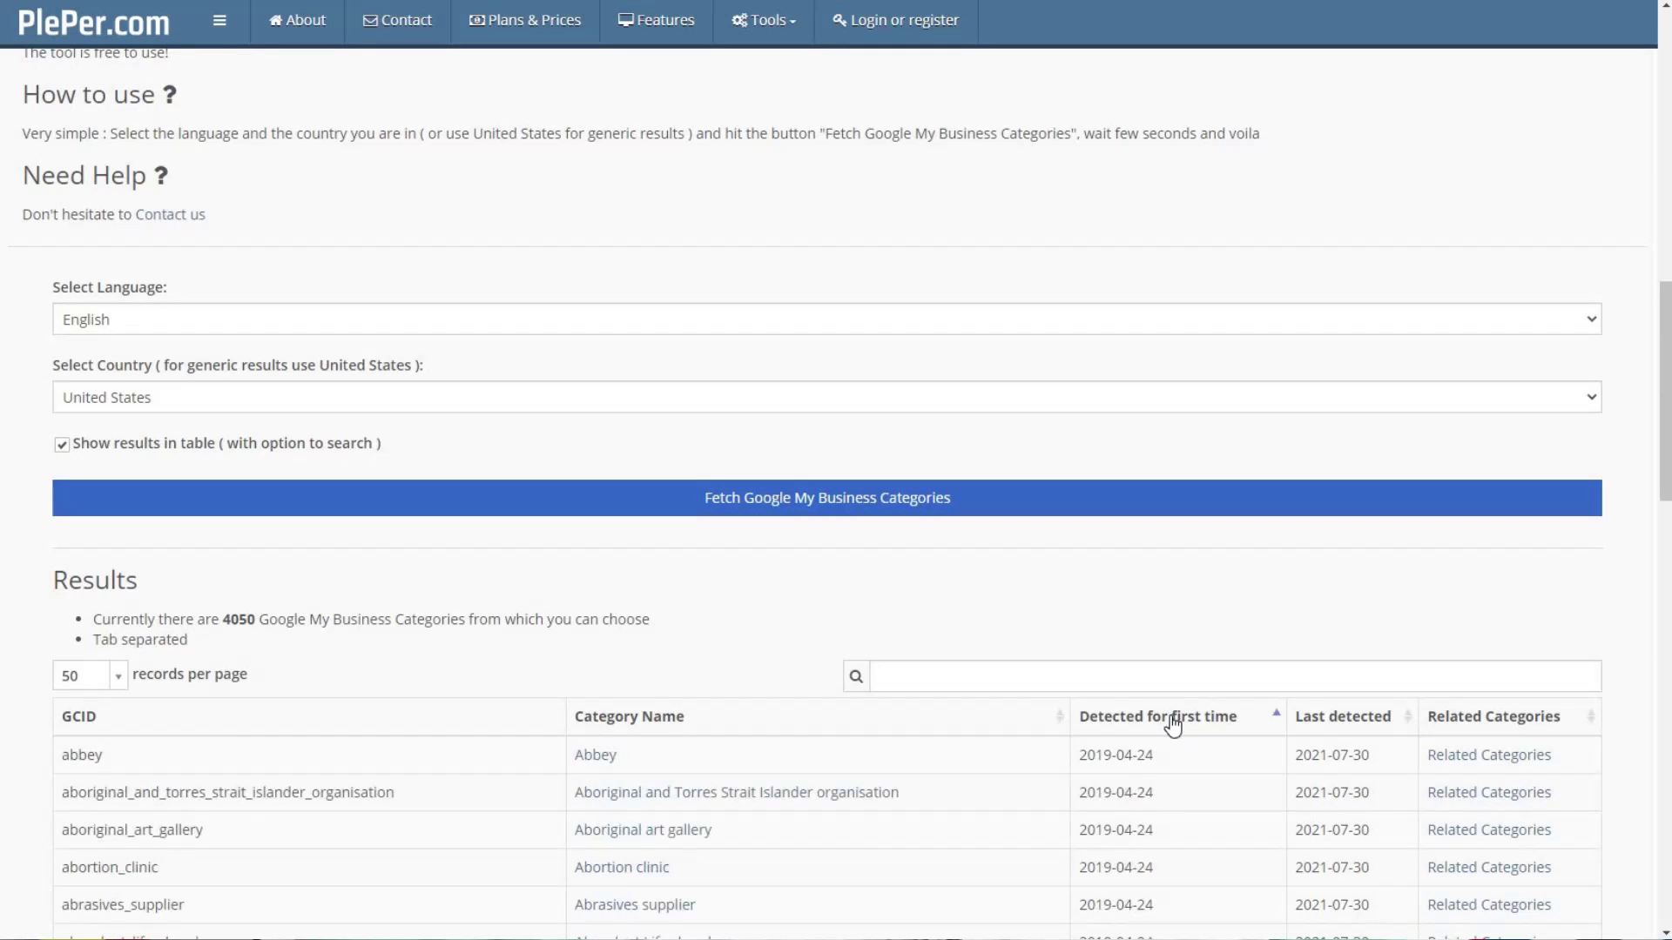
scroll(1206, 549, down, 2)
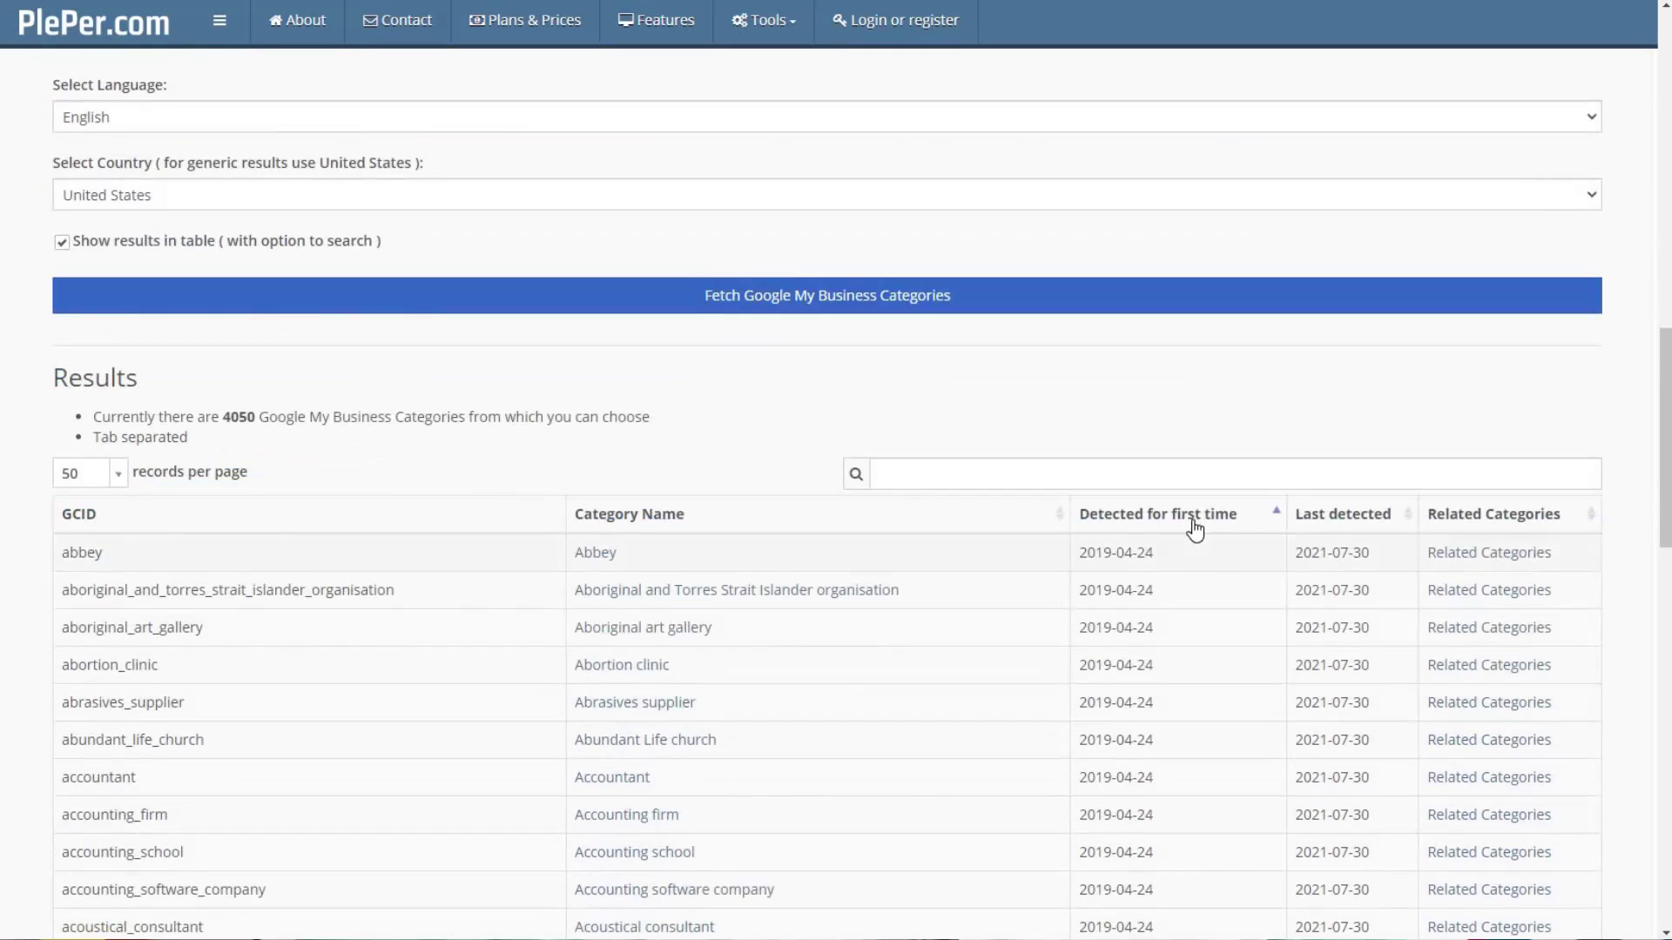
click(1194, 520)
scroll(1166, 375, down, 3)
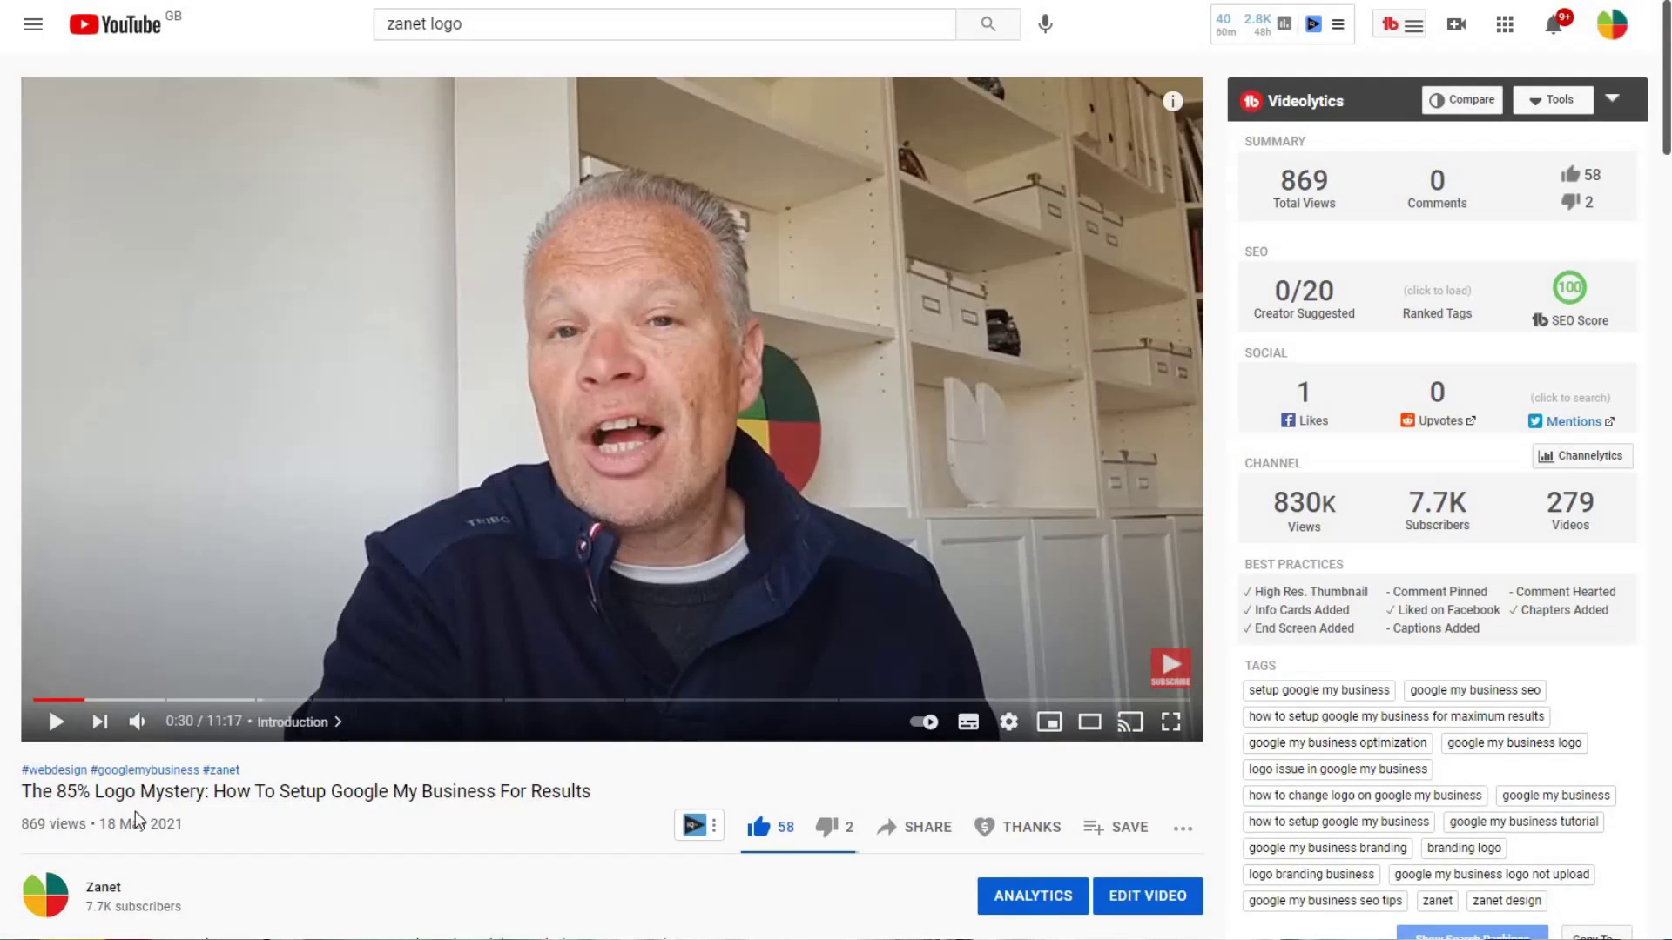
Highlight "85% Logo Mystery" in the YouTube video title, and examine the "Complete your Business Profile" card in Google My Business
drag(52, 792, 228, 794)
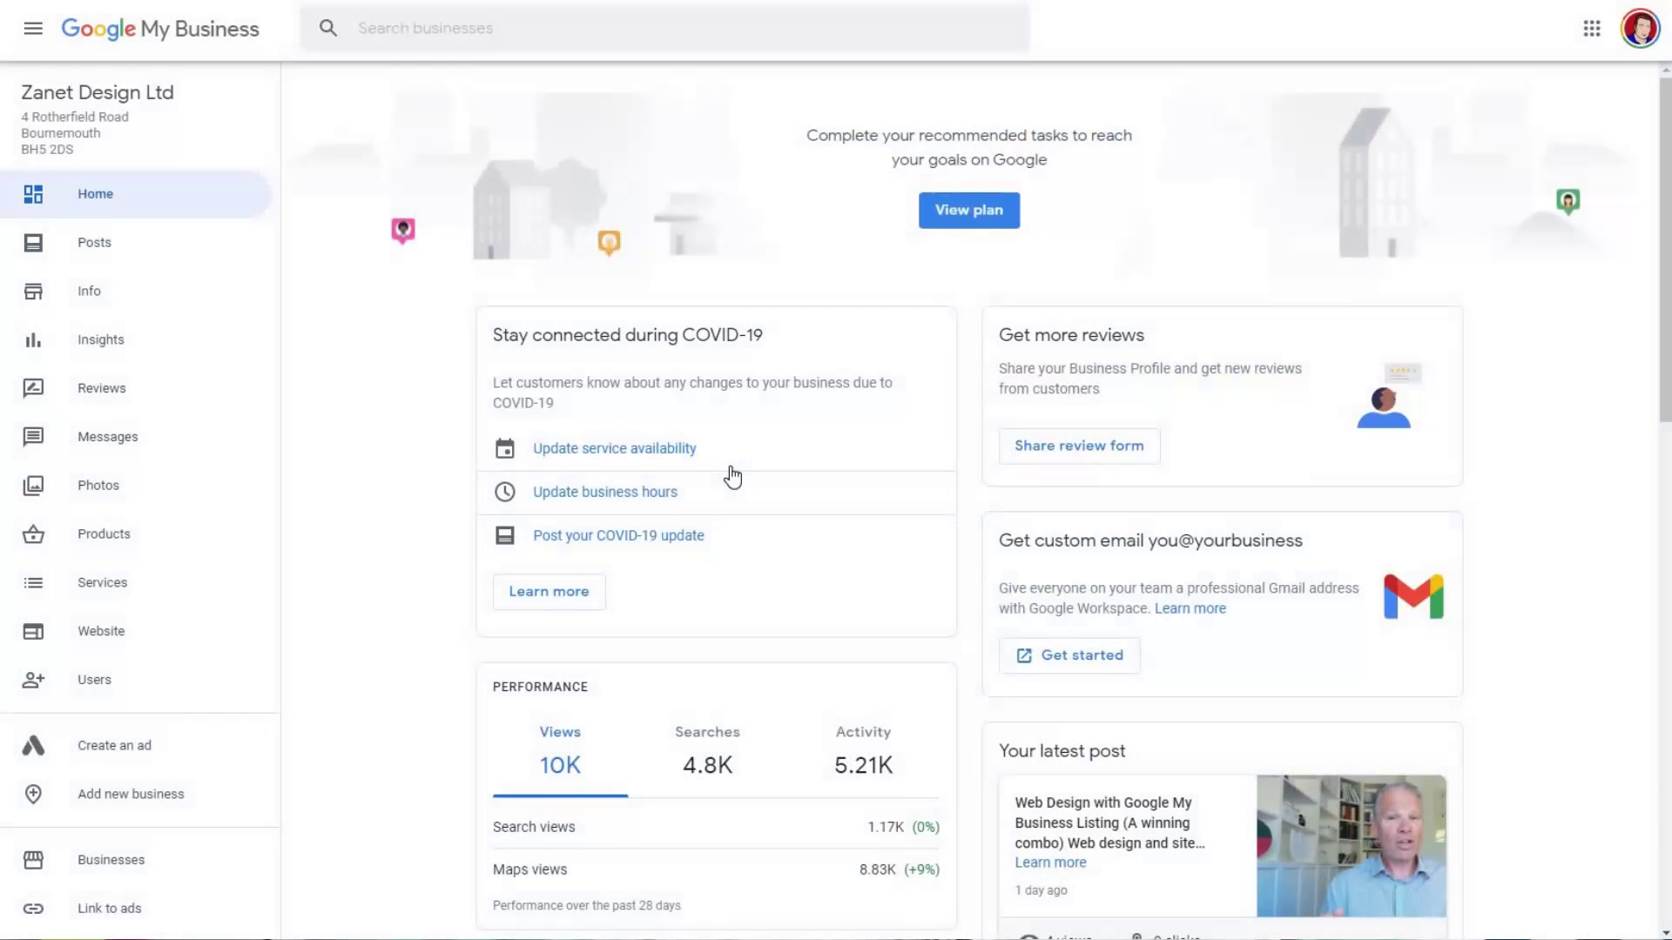
scroll(813, 459, down, 6)
scroll(1475, 277, down, 5)
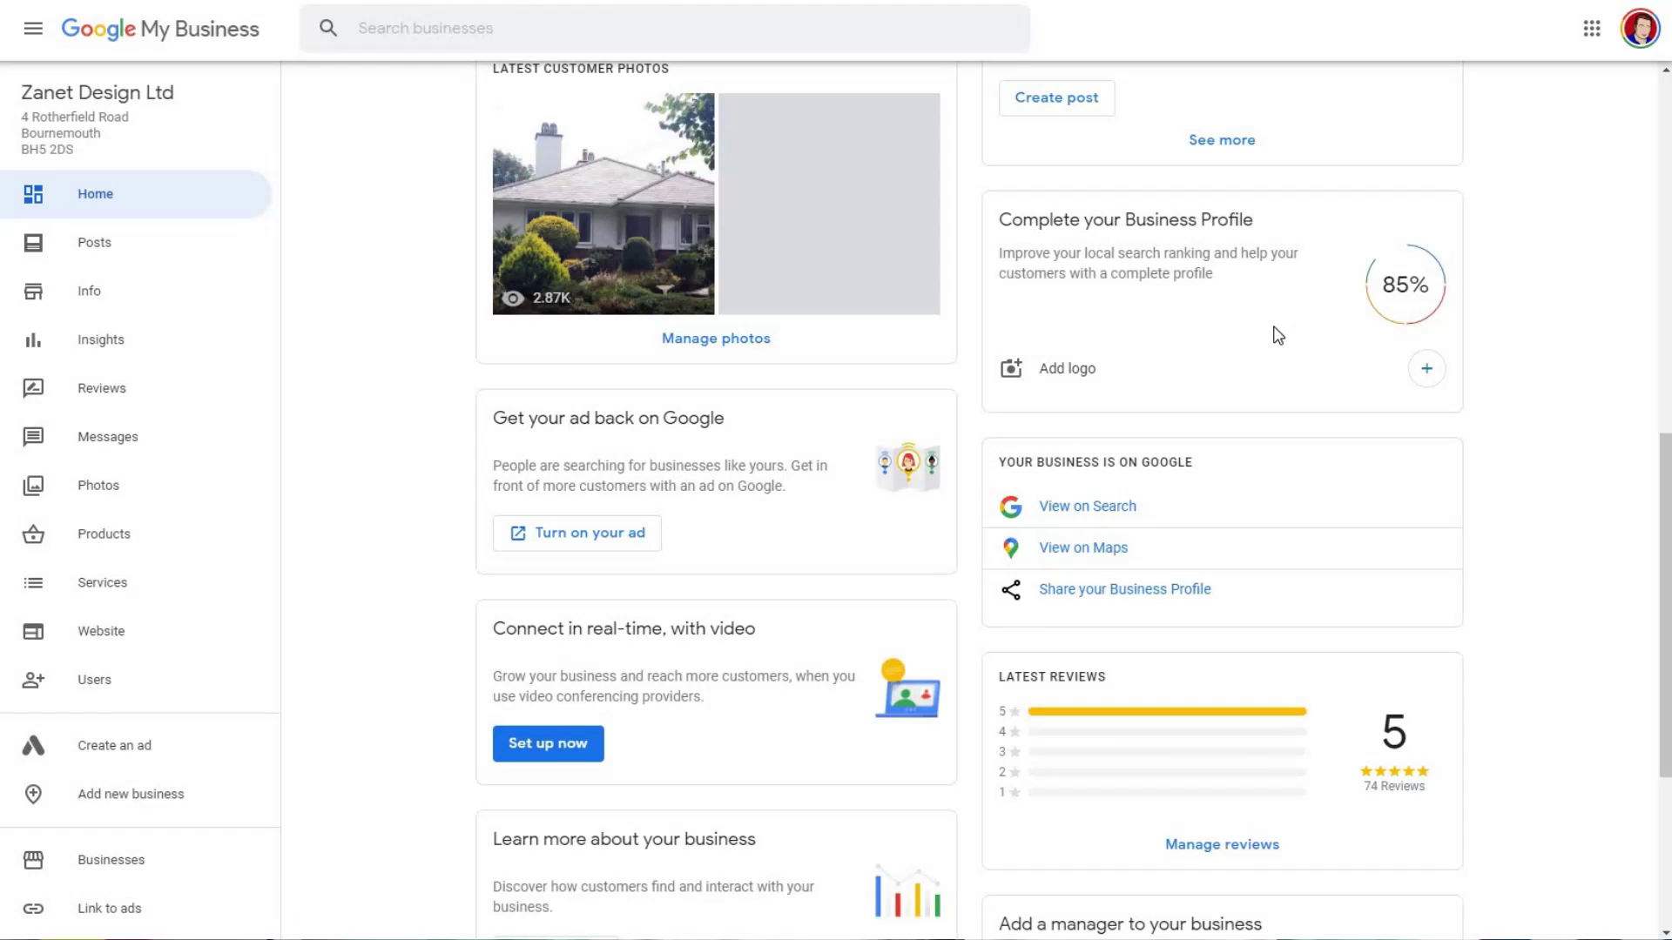
click(1221, 305)
click(1165, 335)
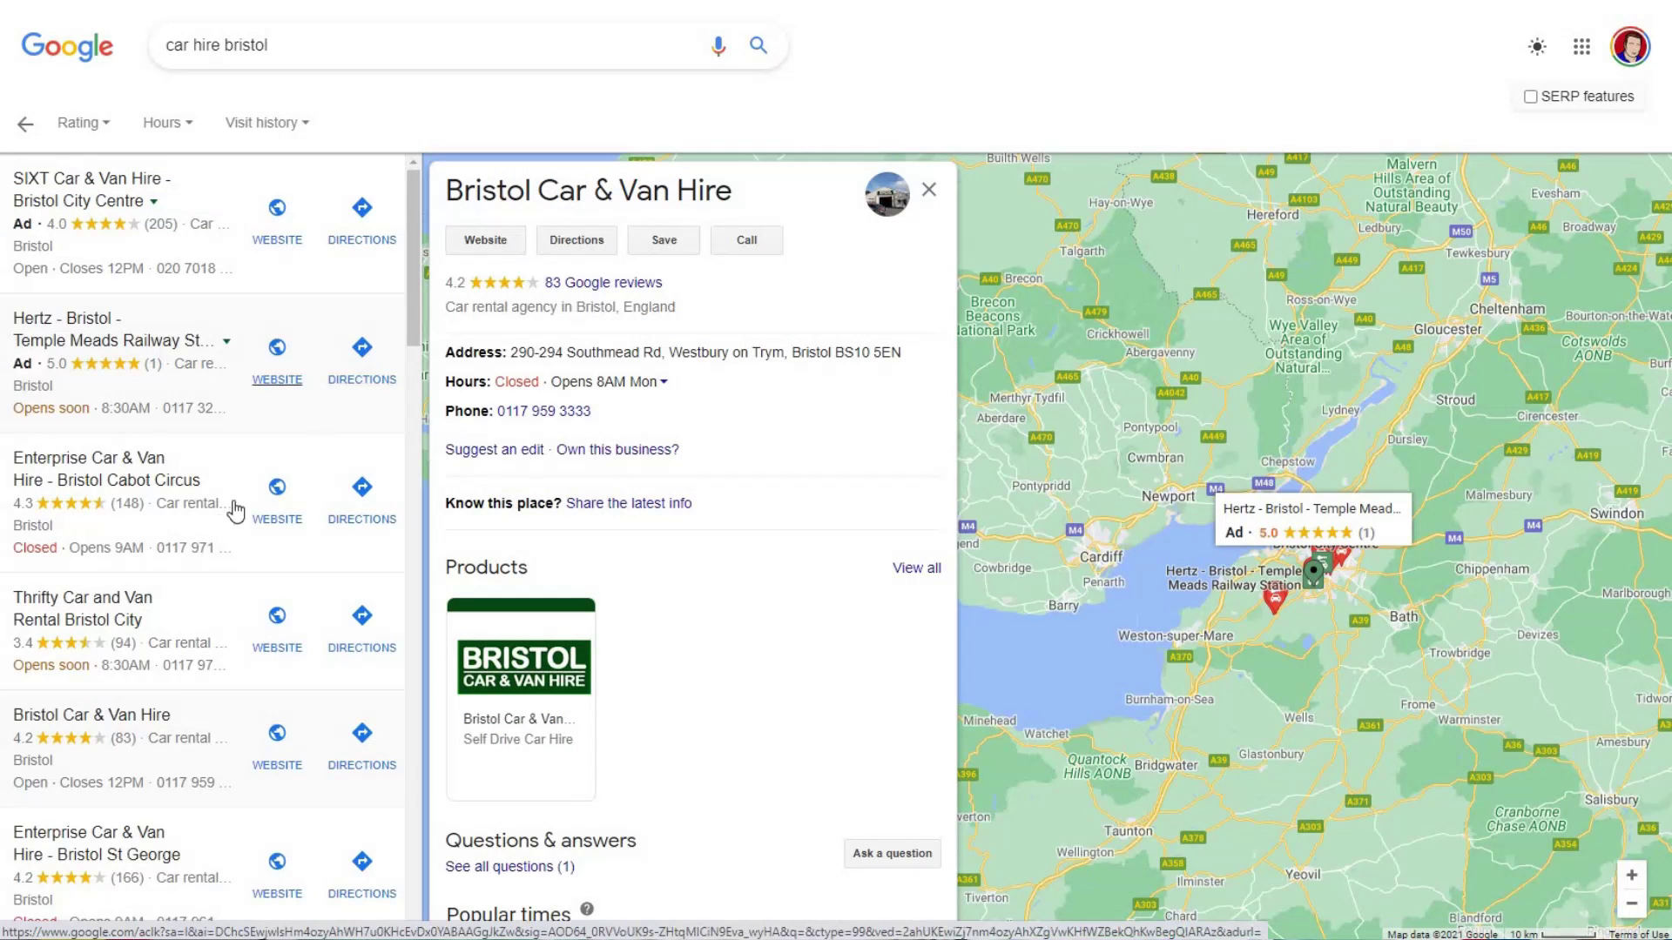
In the "car hire bristol" results, open the Thrifty Car and Van Rental Bristol City listing and review its details
scroll(217, 479, down, 2)
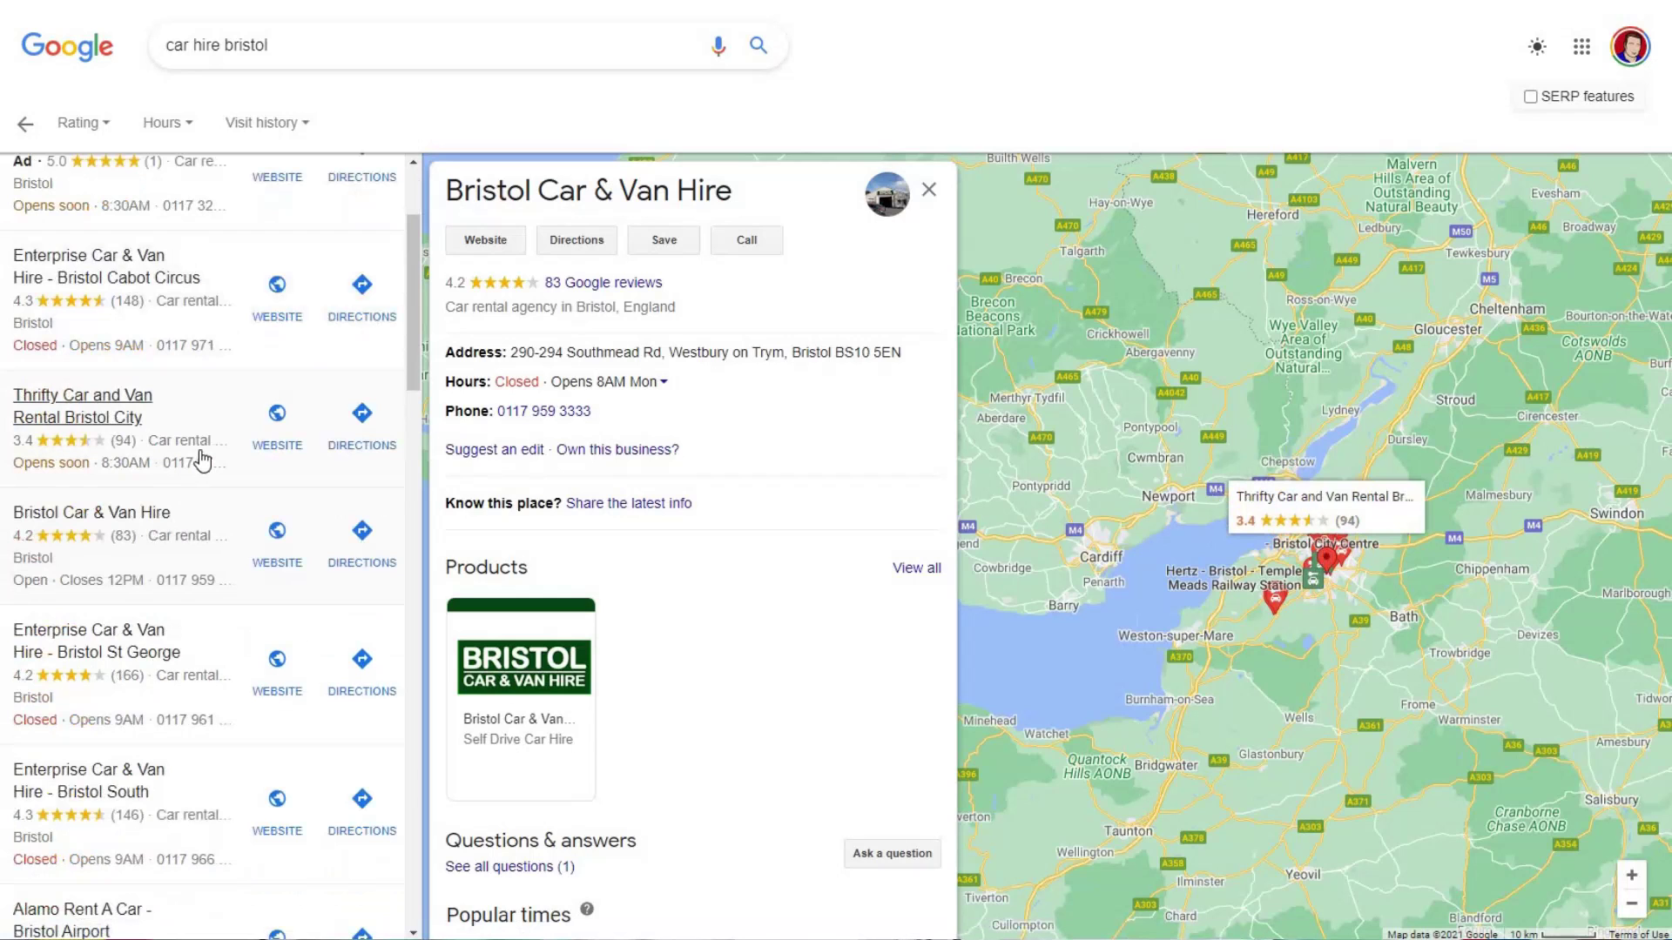
click(202, 458)
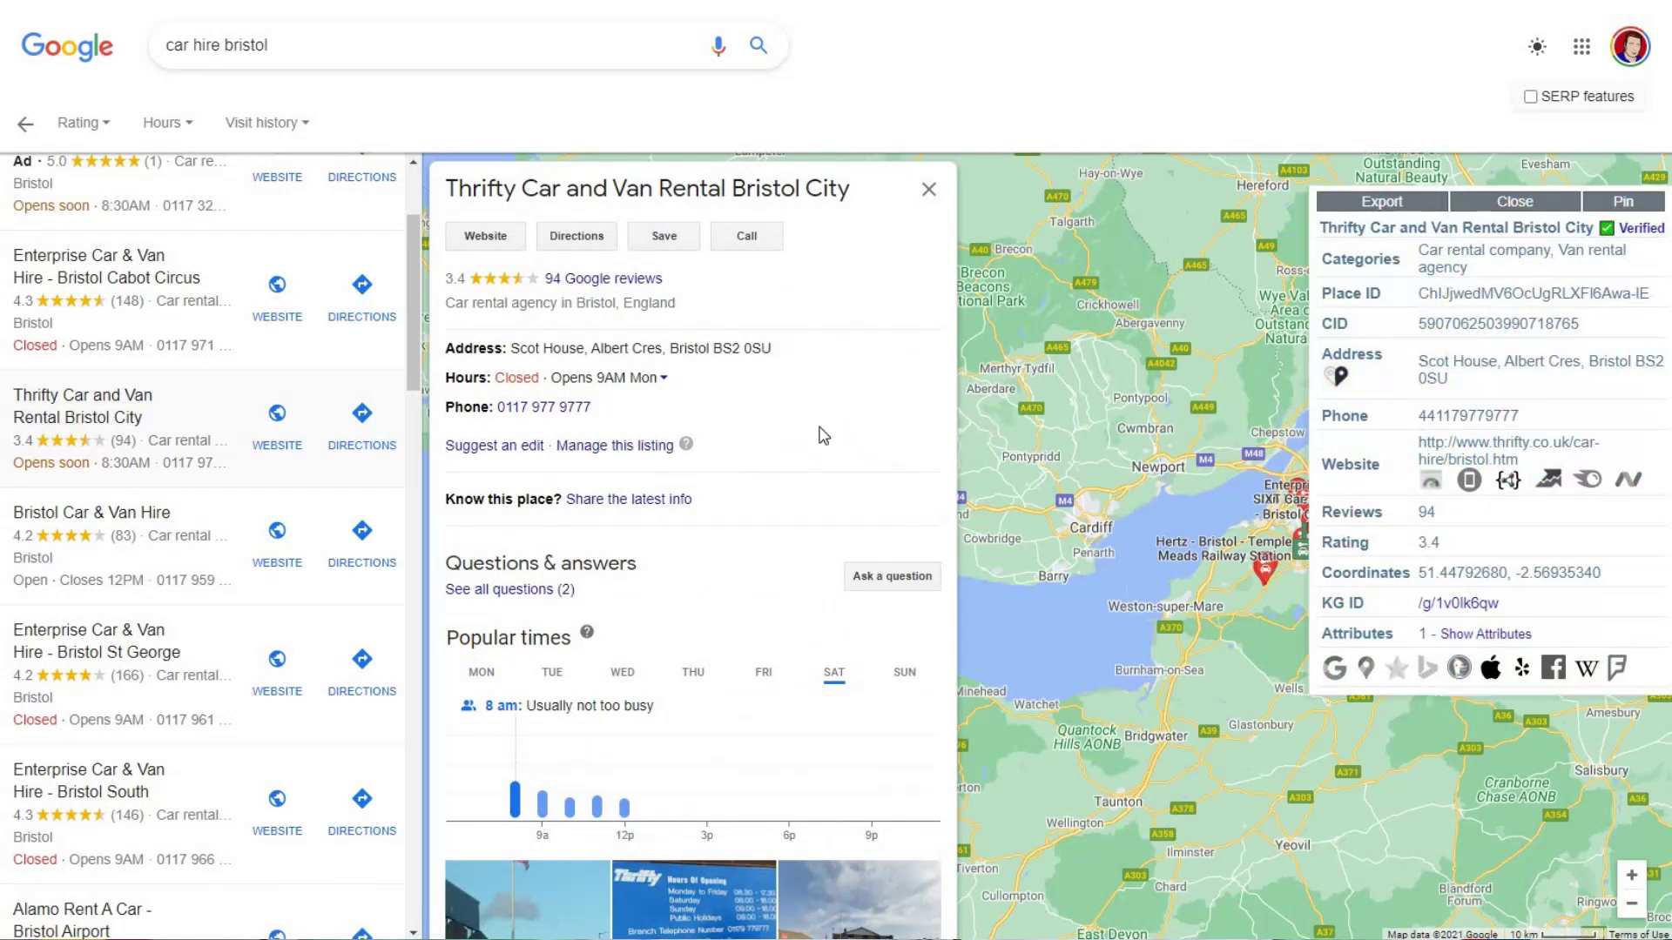
scroll(687, 493, down, 7)
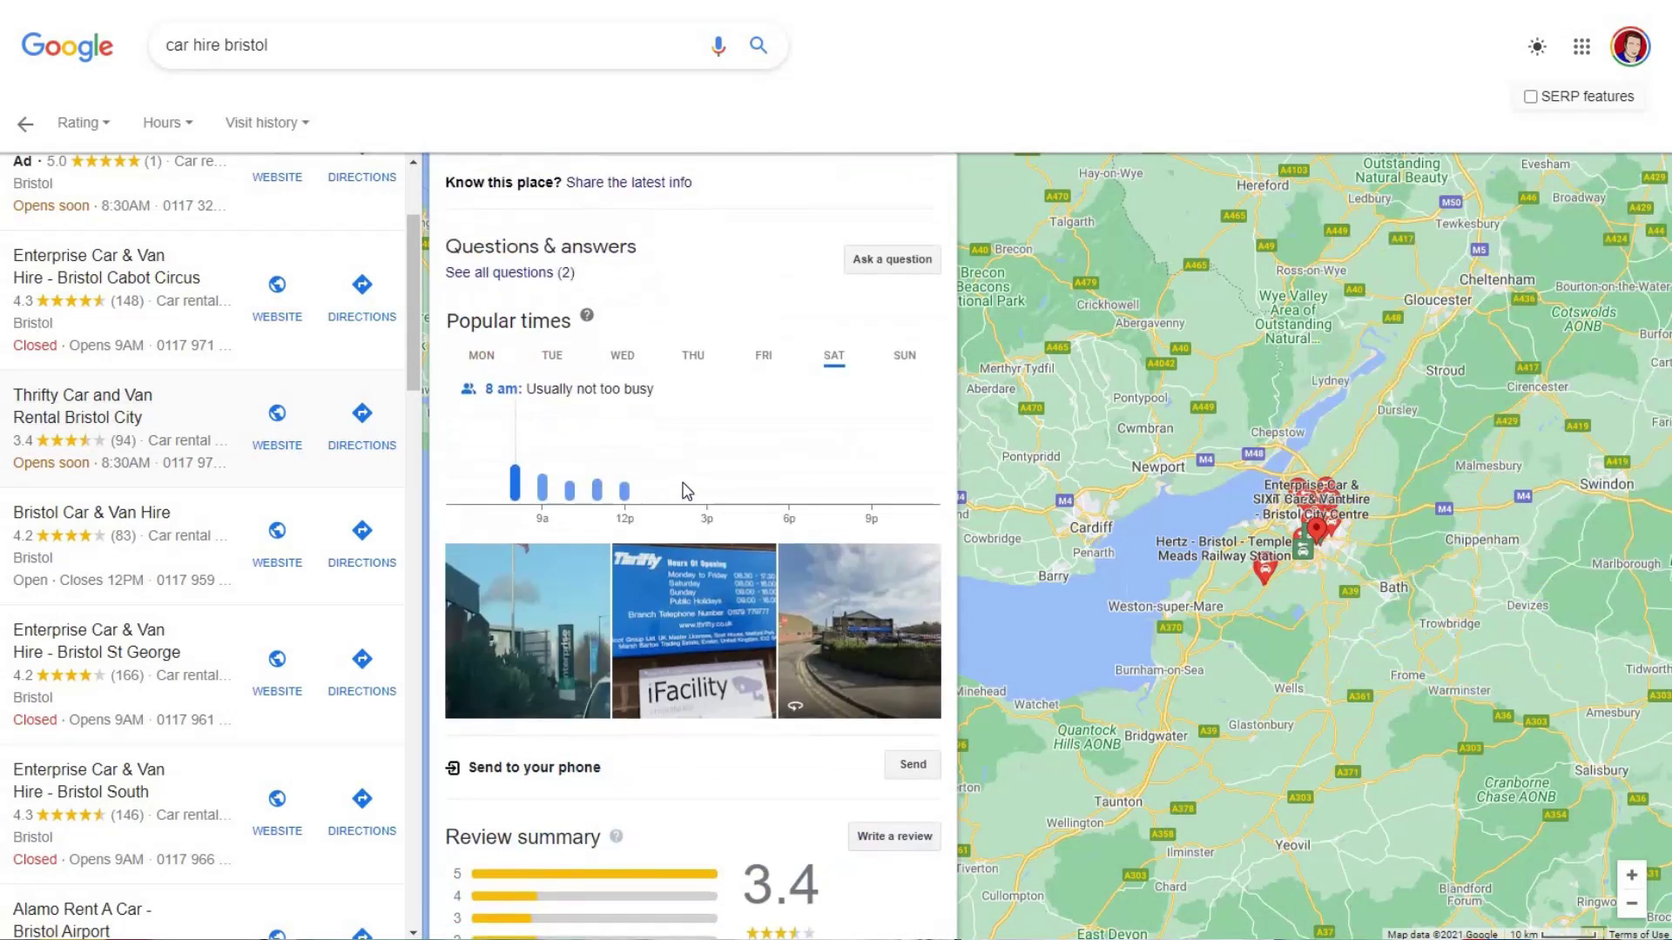
scroll(694, 488, up, 7)
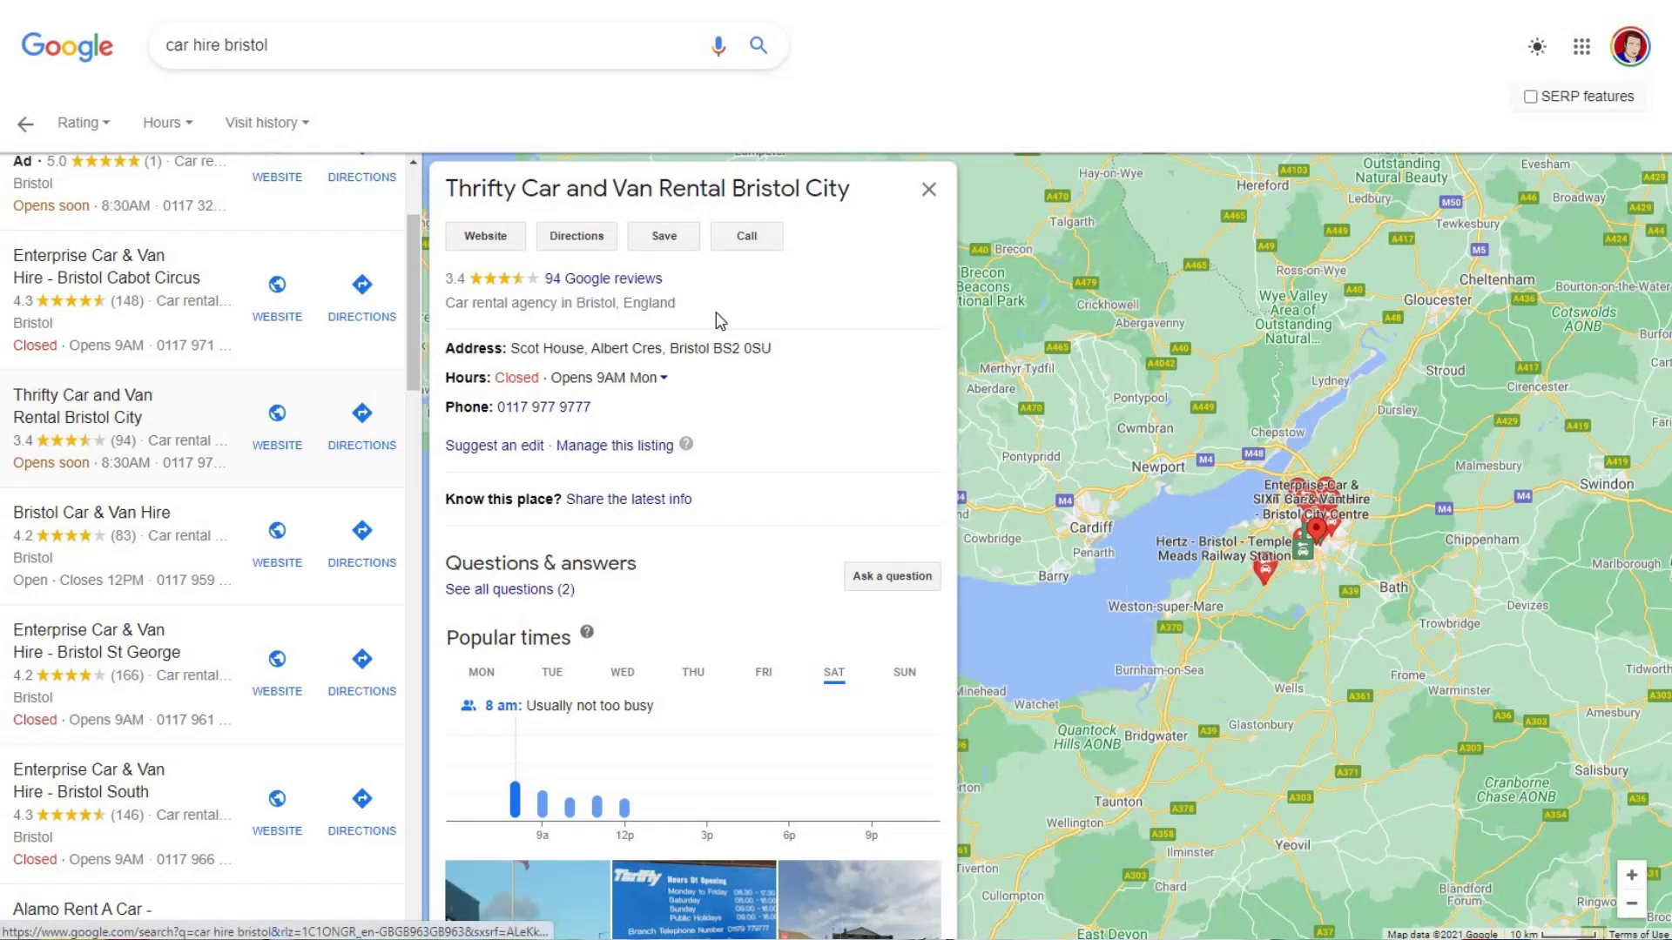
Open the suggested-edit form for changing the Thrifty listing's name or other details, and look through its editable fields
click(515, 452)
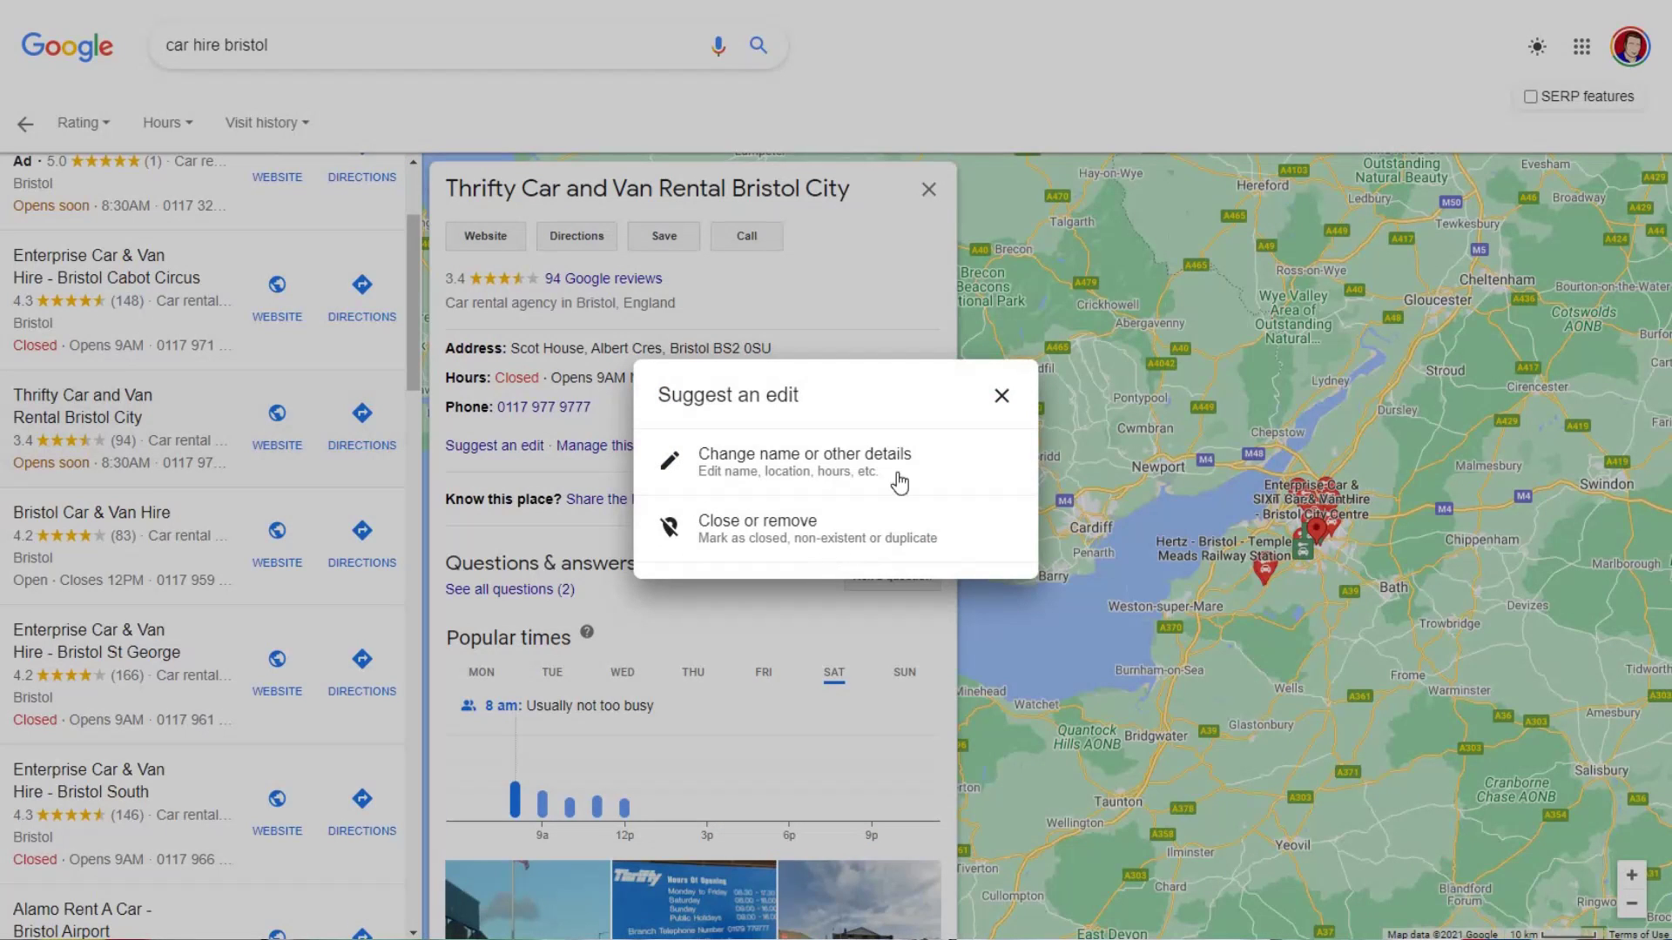
click(935, 467)
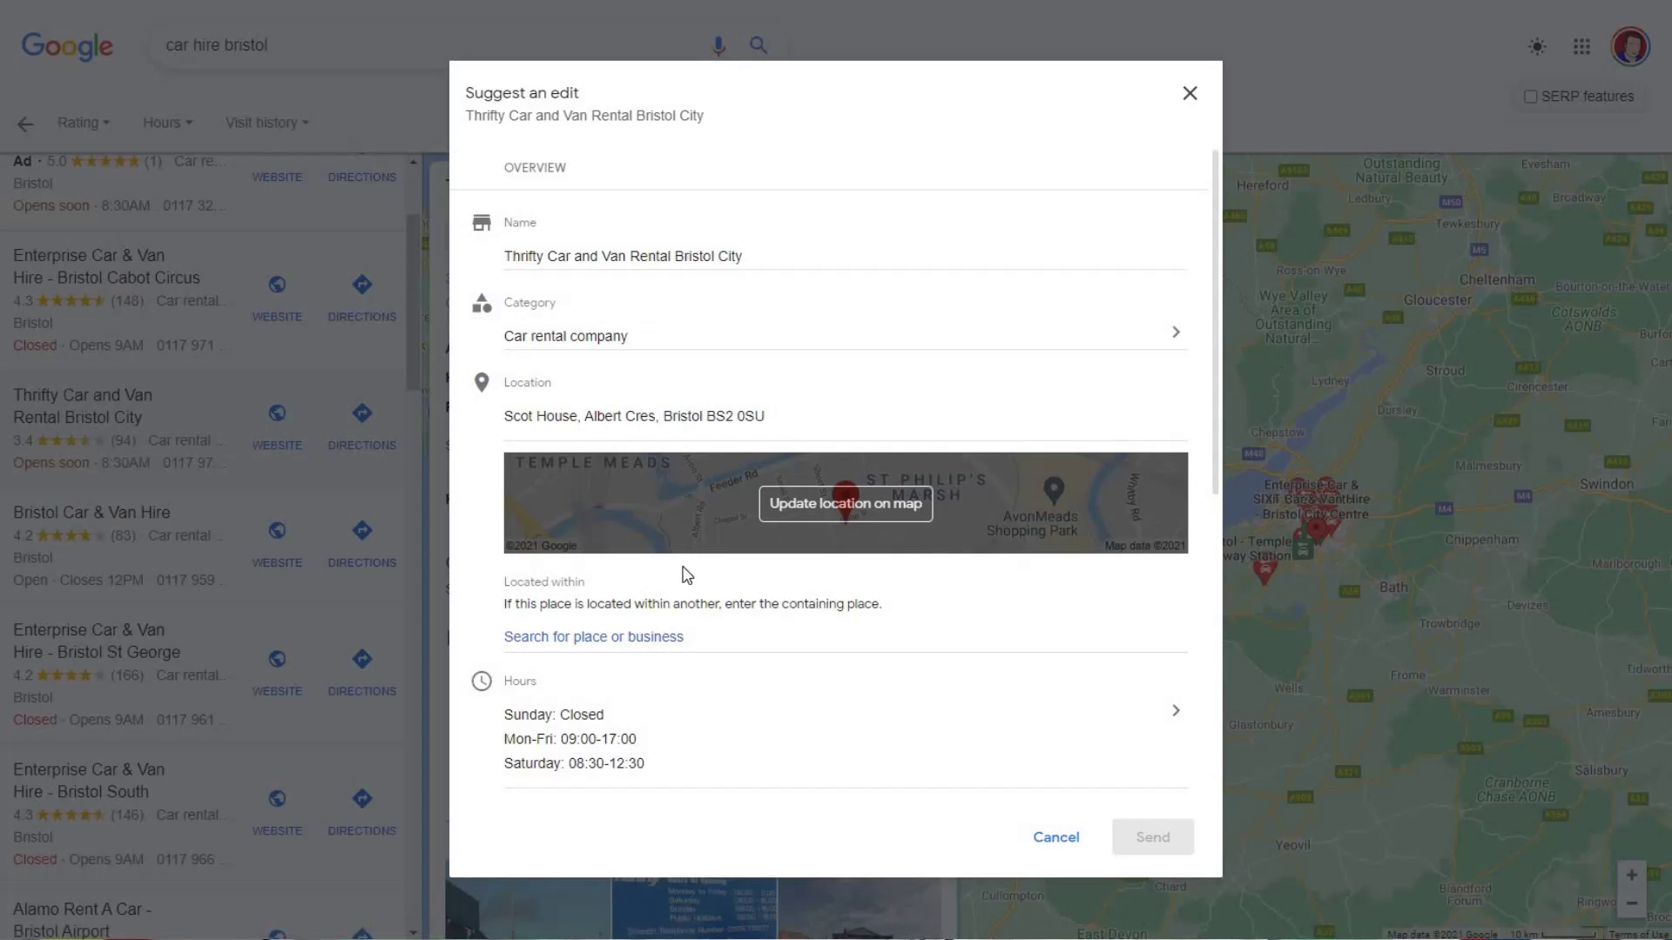
scroll(796, 461, down, 3)
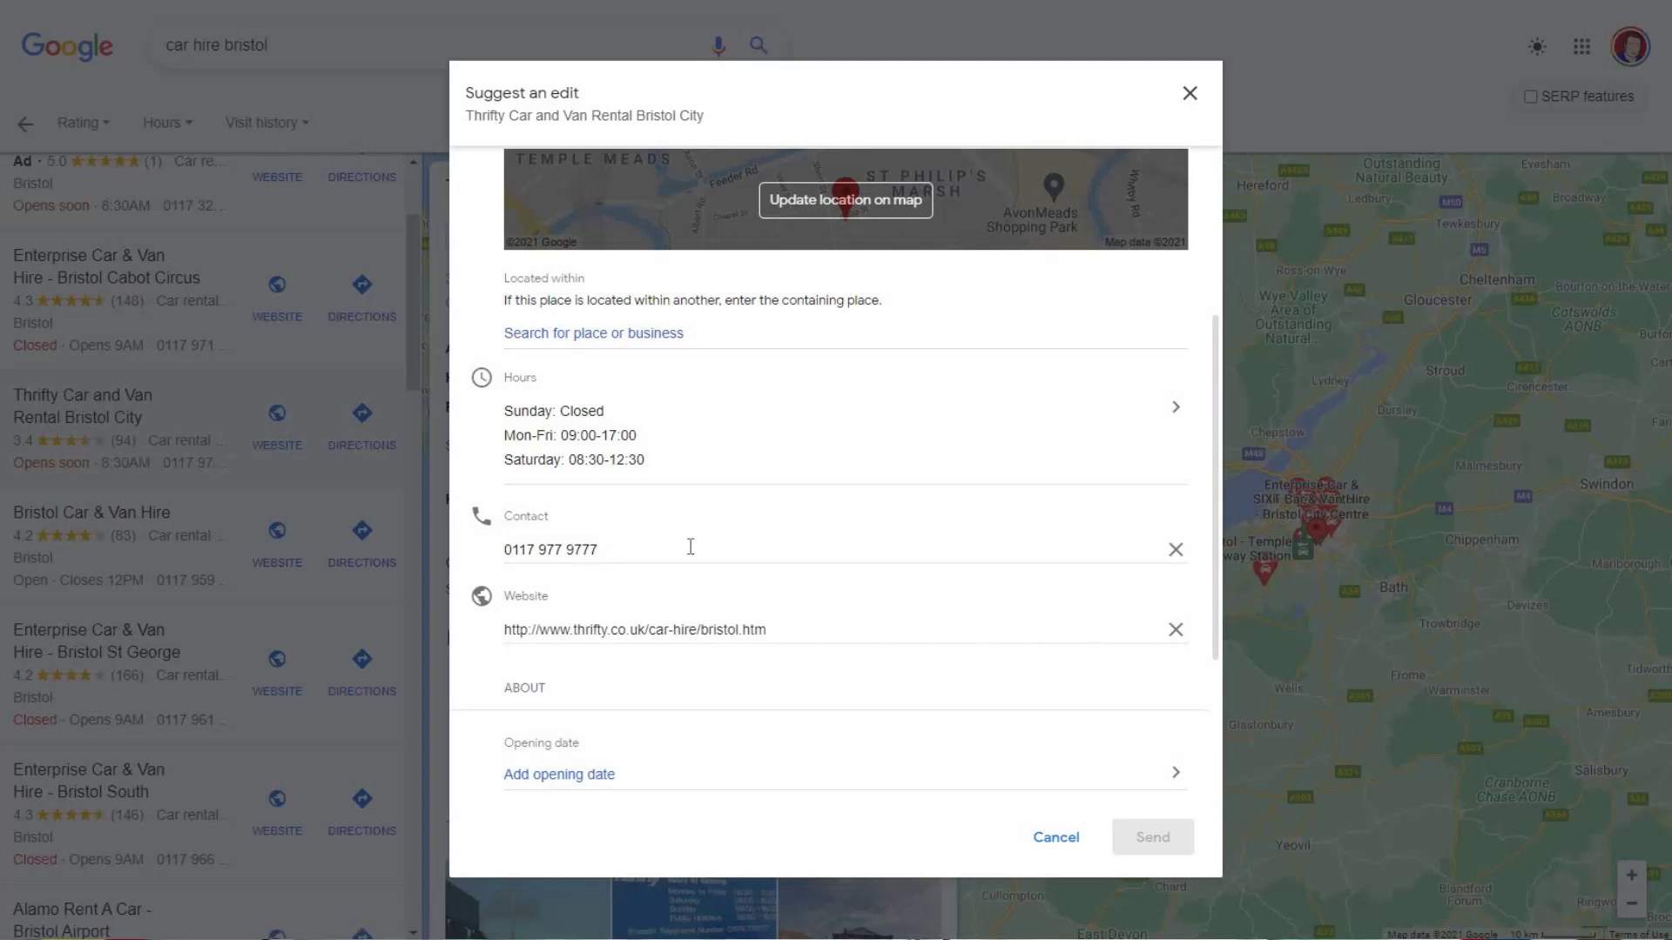
Check the remaining fields of the Thrifty suggested-edit form, down to the photo option, and close it without sending
scroll(698, 470, down, 2)
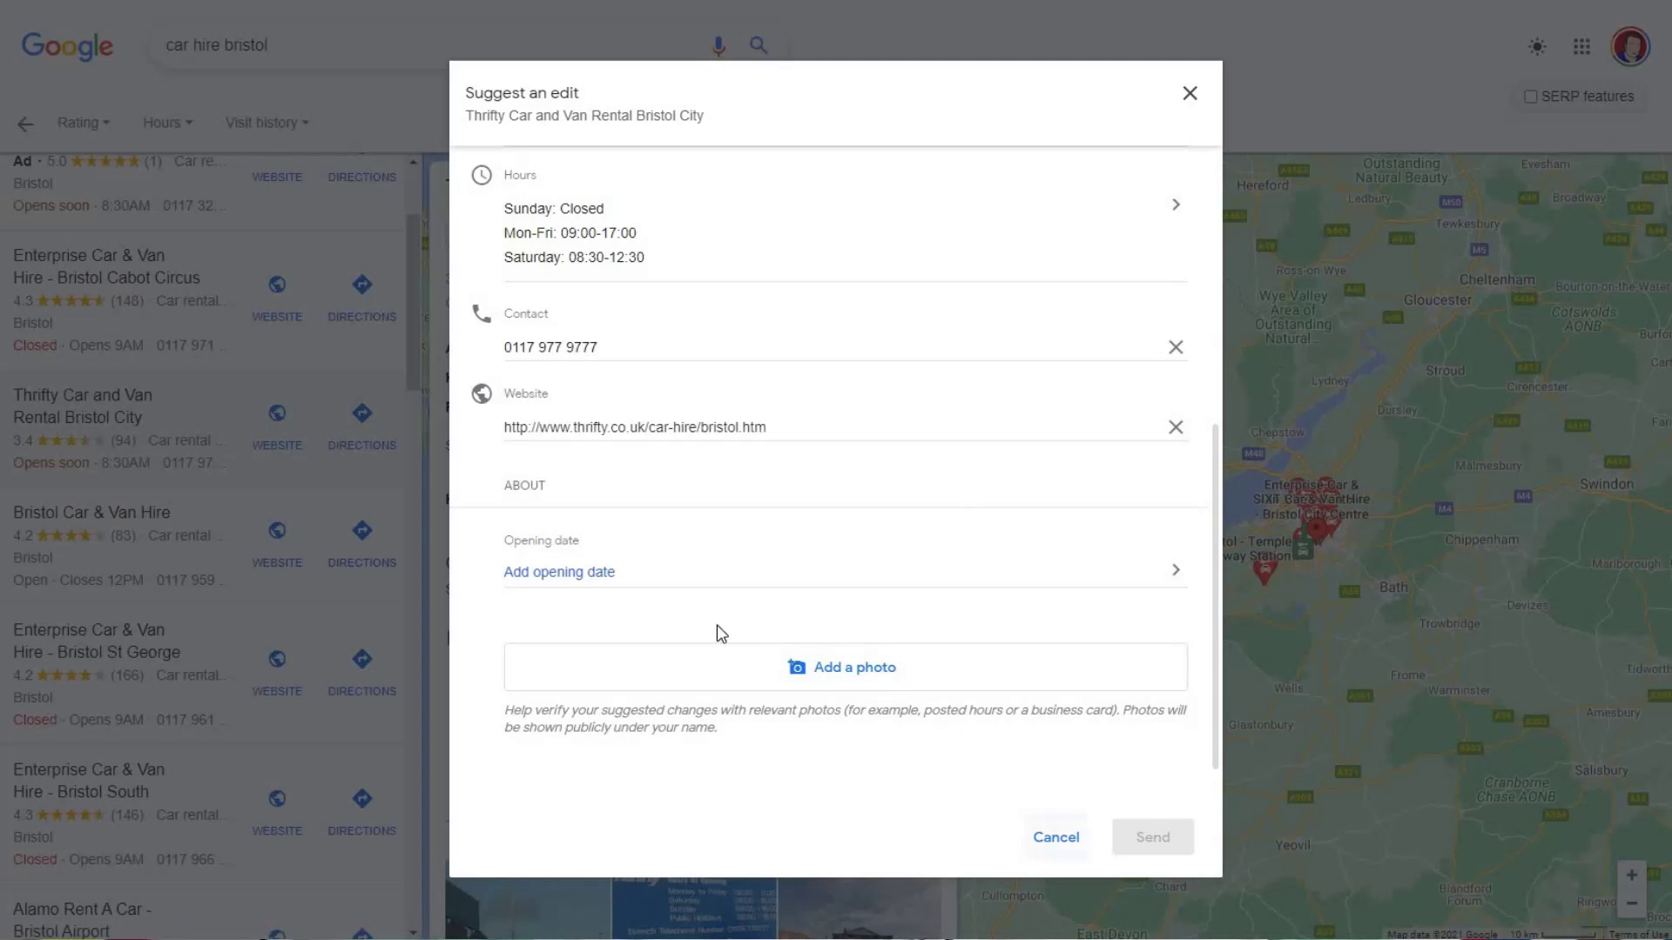
key(Escape)
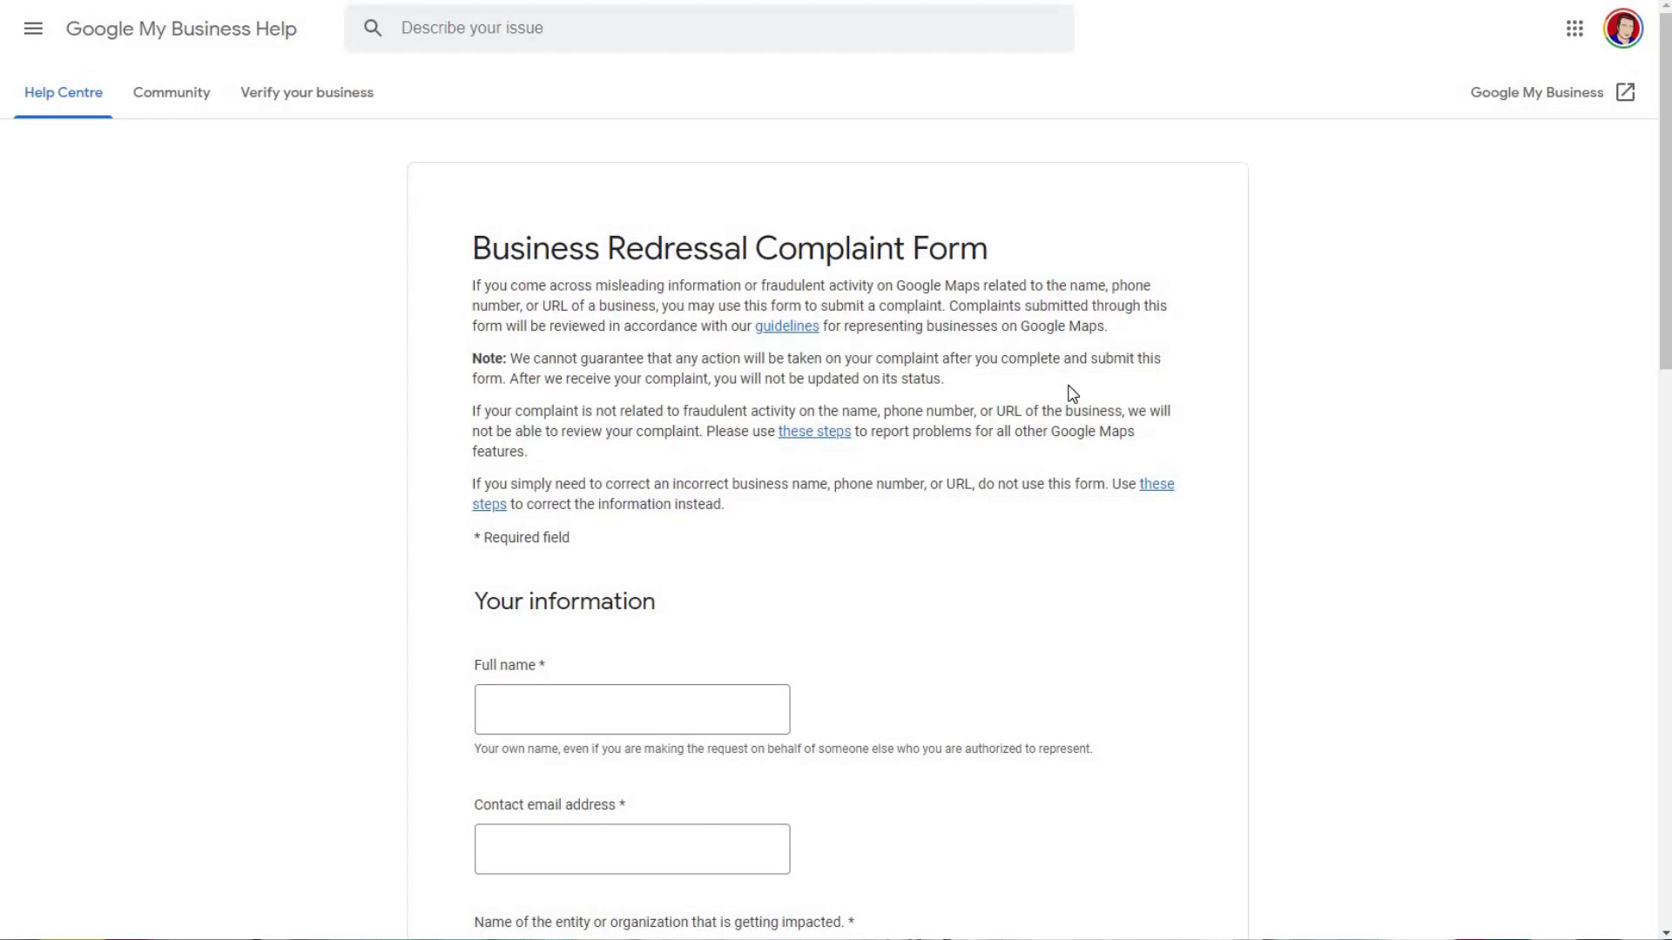
Read the Business Redressal Complaint Form's introduction and contact fields, and view the malicious content type options without choosing one
scroll(1071, 394, down, 3)
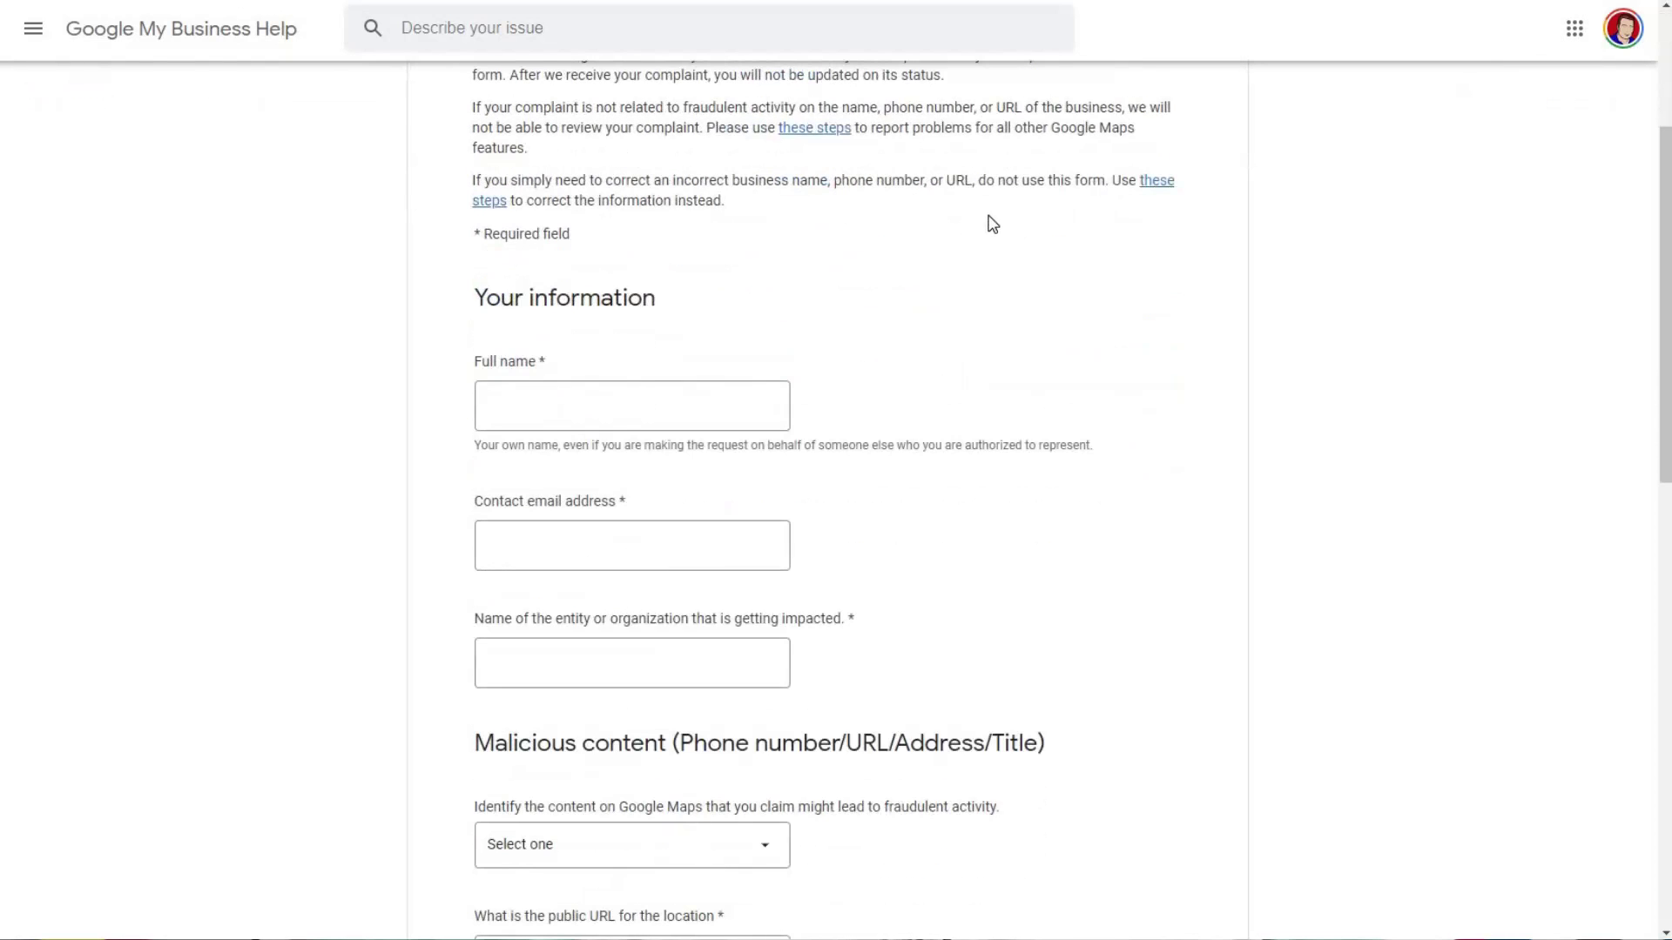
scroll(605, 296, down, 1)
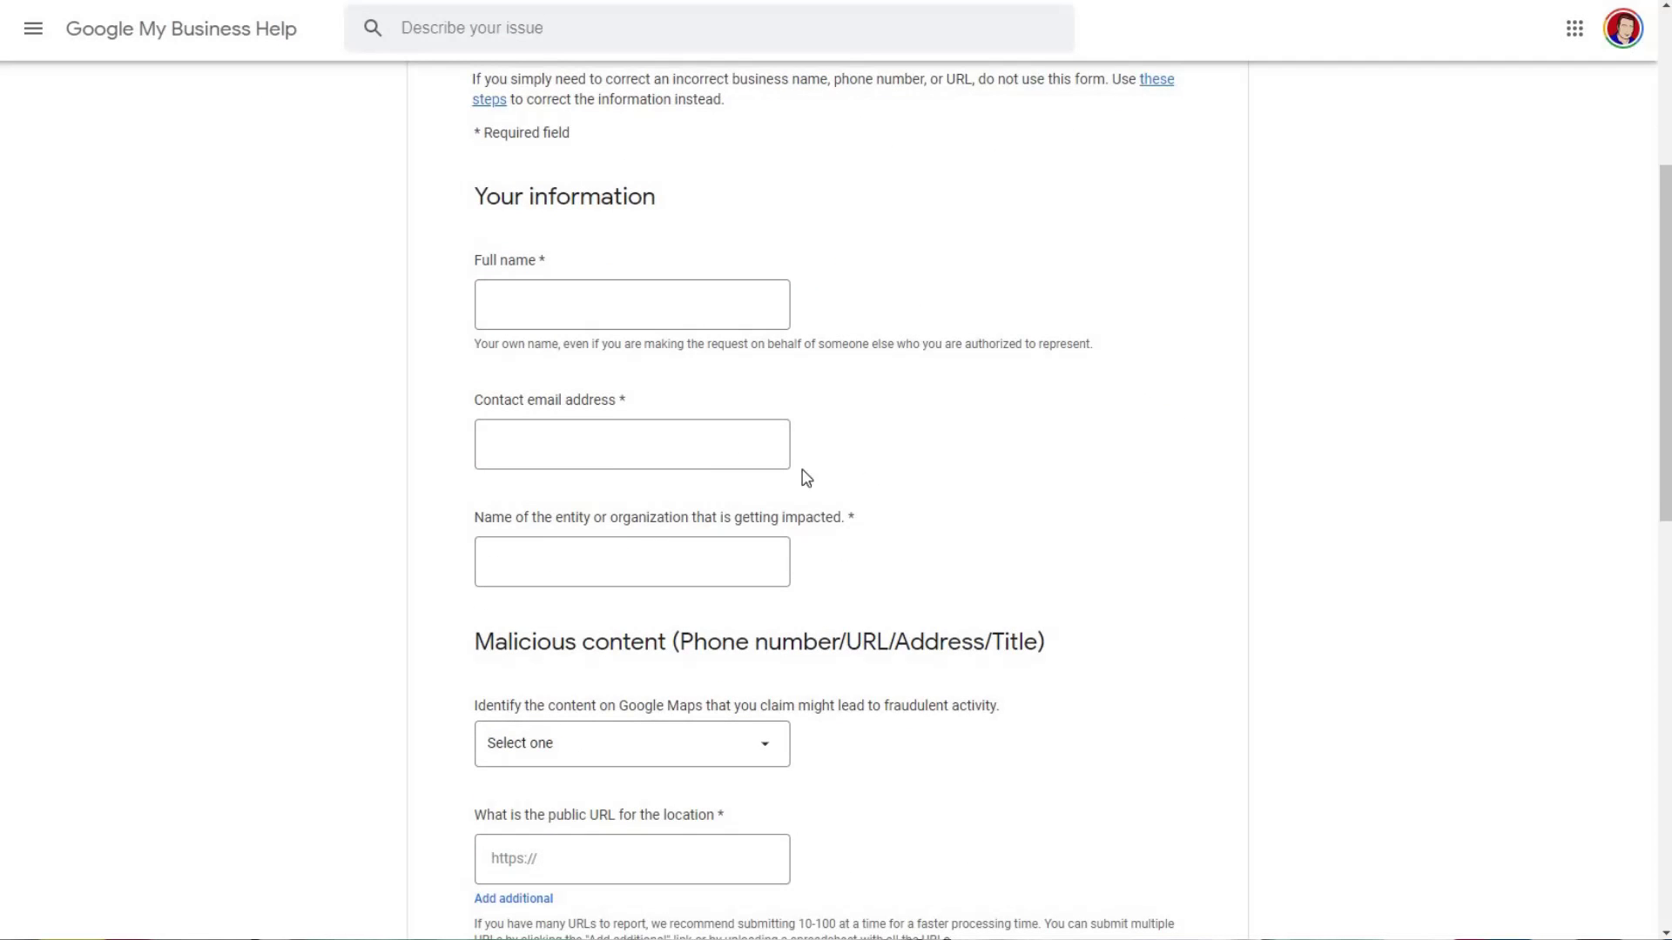
scroll(635, 480, down, 1)
scroll(674, 527, down, 1)
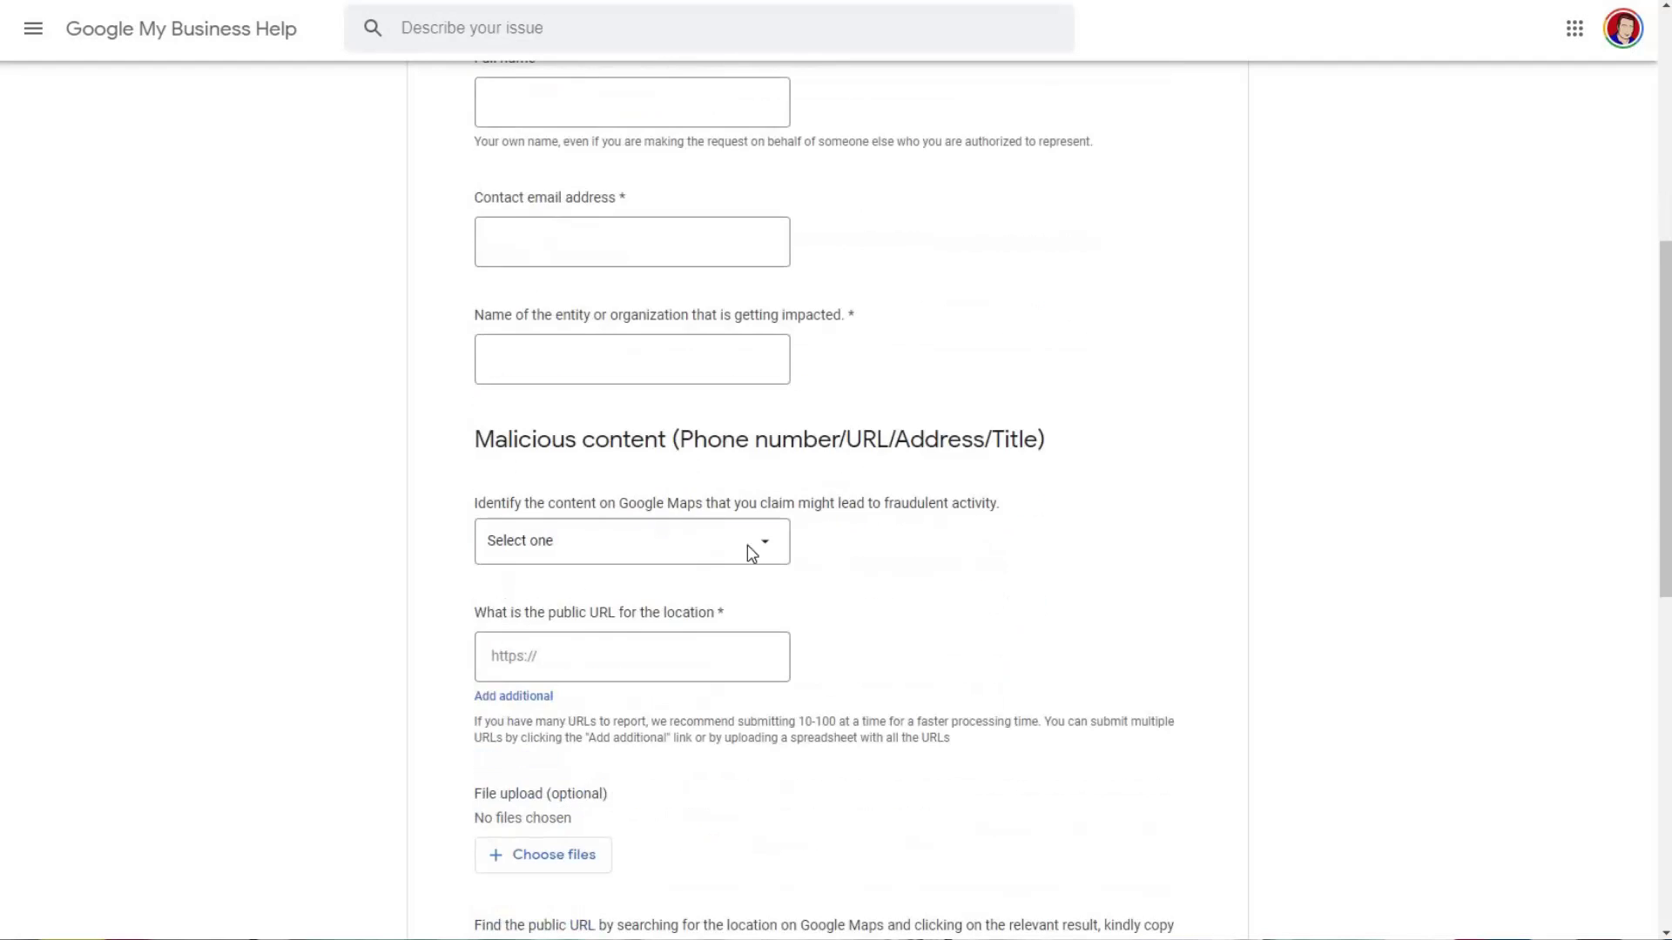
click(600, 557)
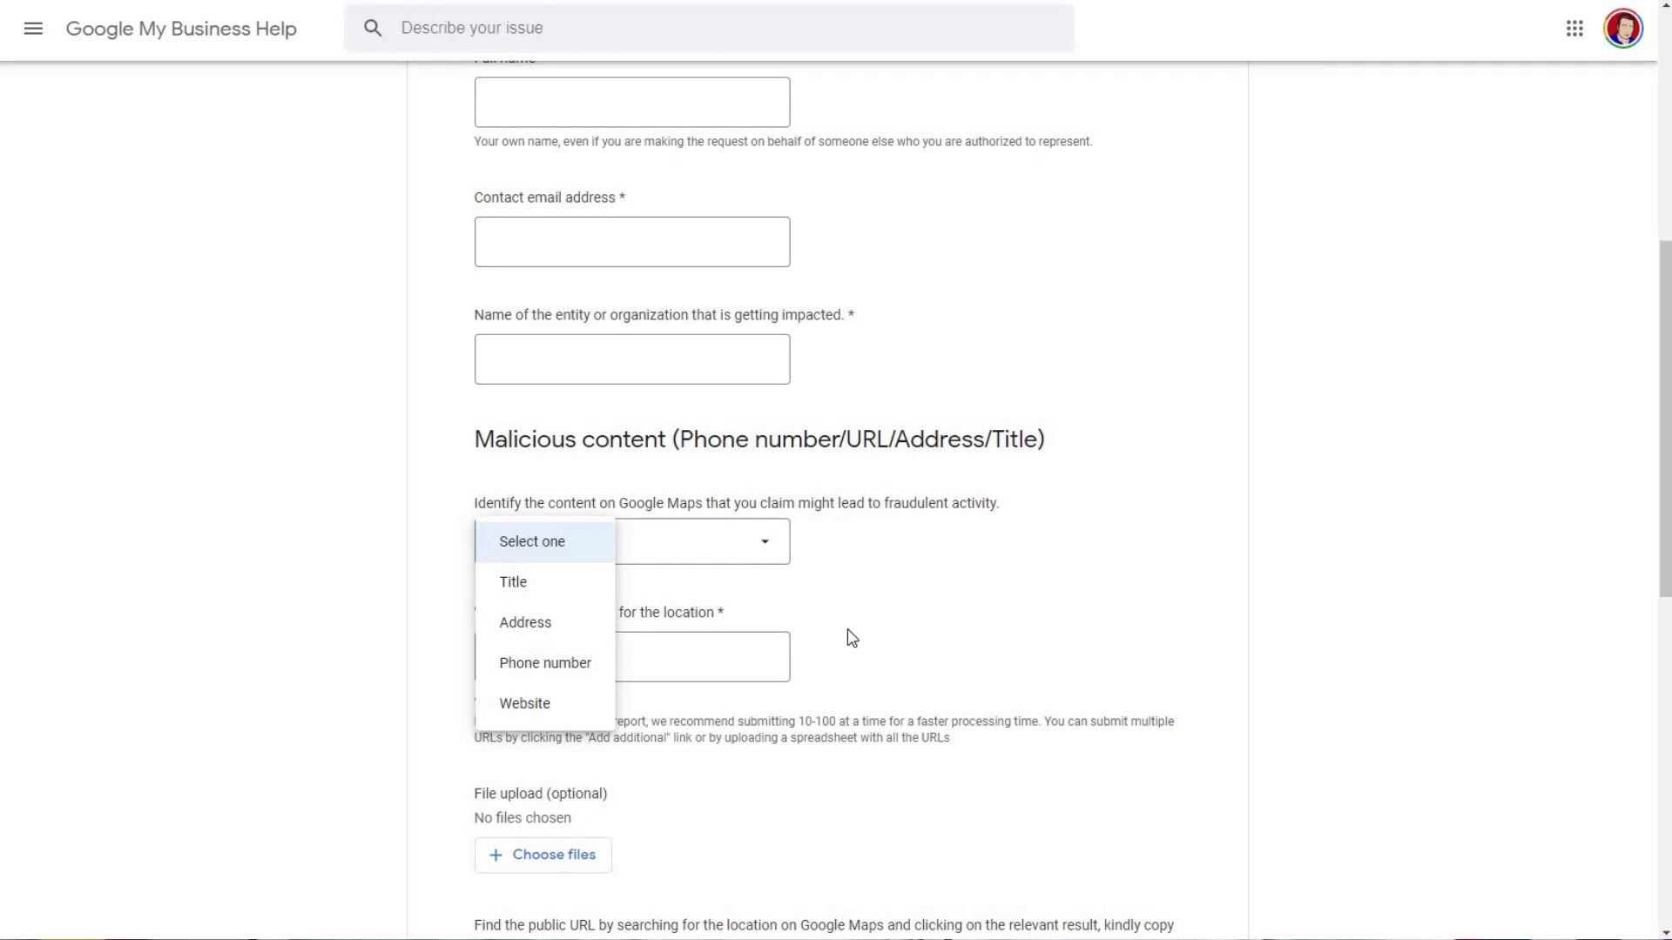
click(676, 651)
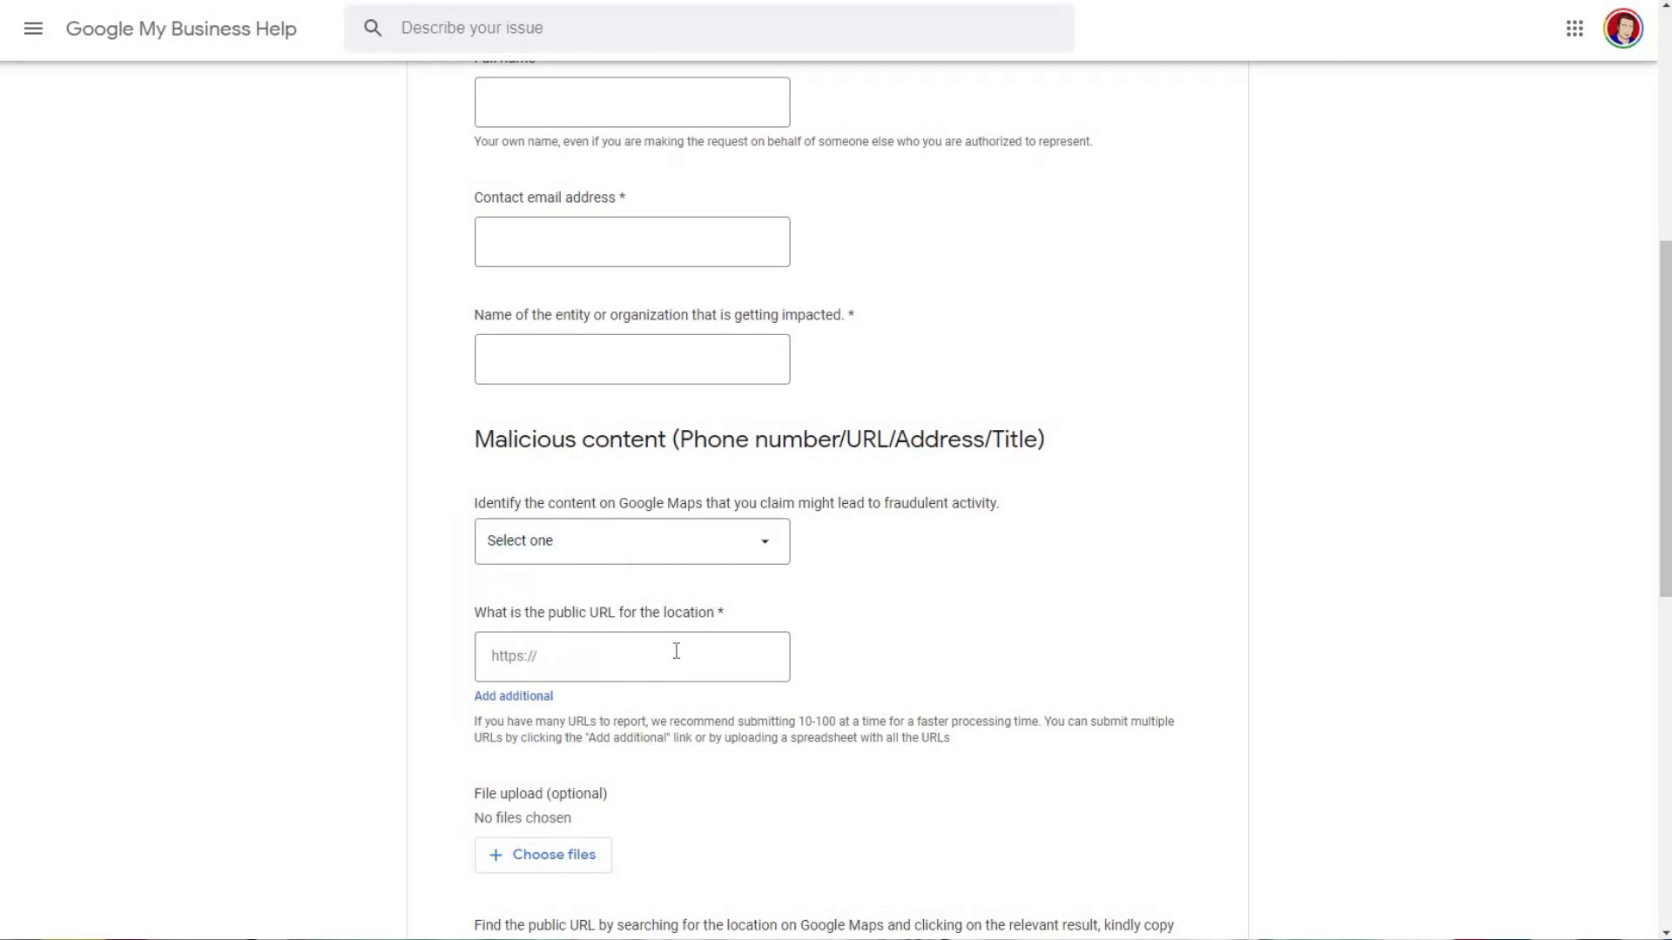
Review the complaint form's public URL, file upload and explanation fields down to its end, and return towards its beginning
scroll(1067, 586, down, 4)
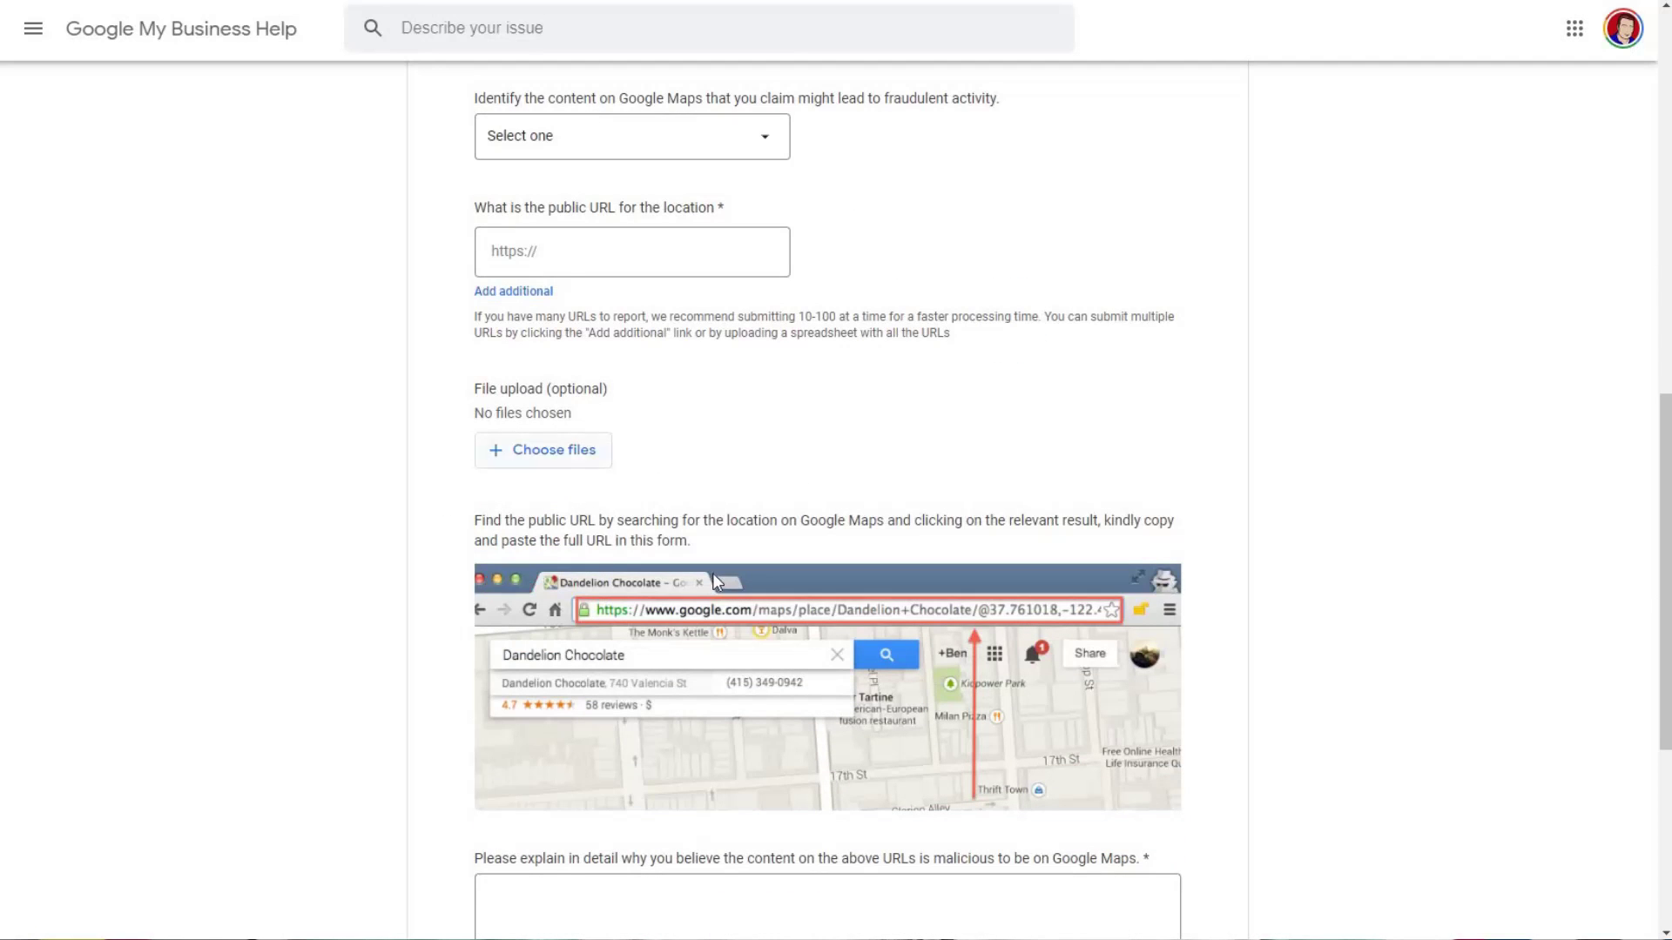
scroll(714, 570, down, 2)
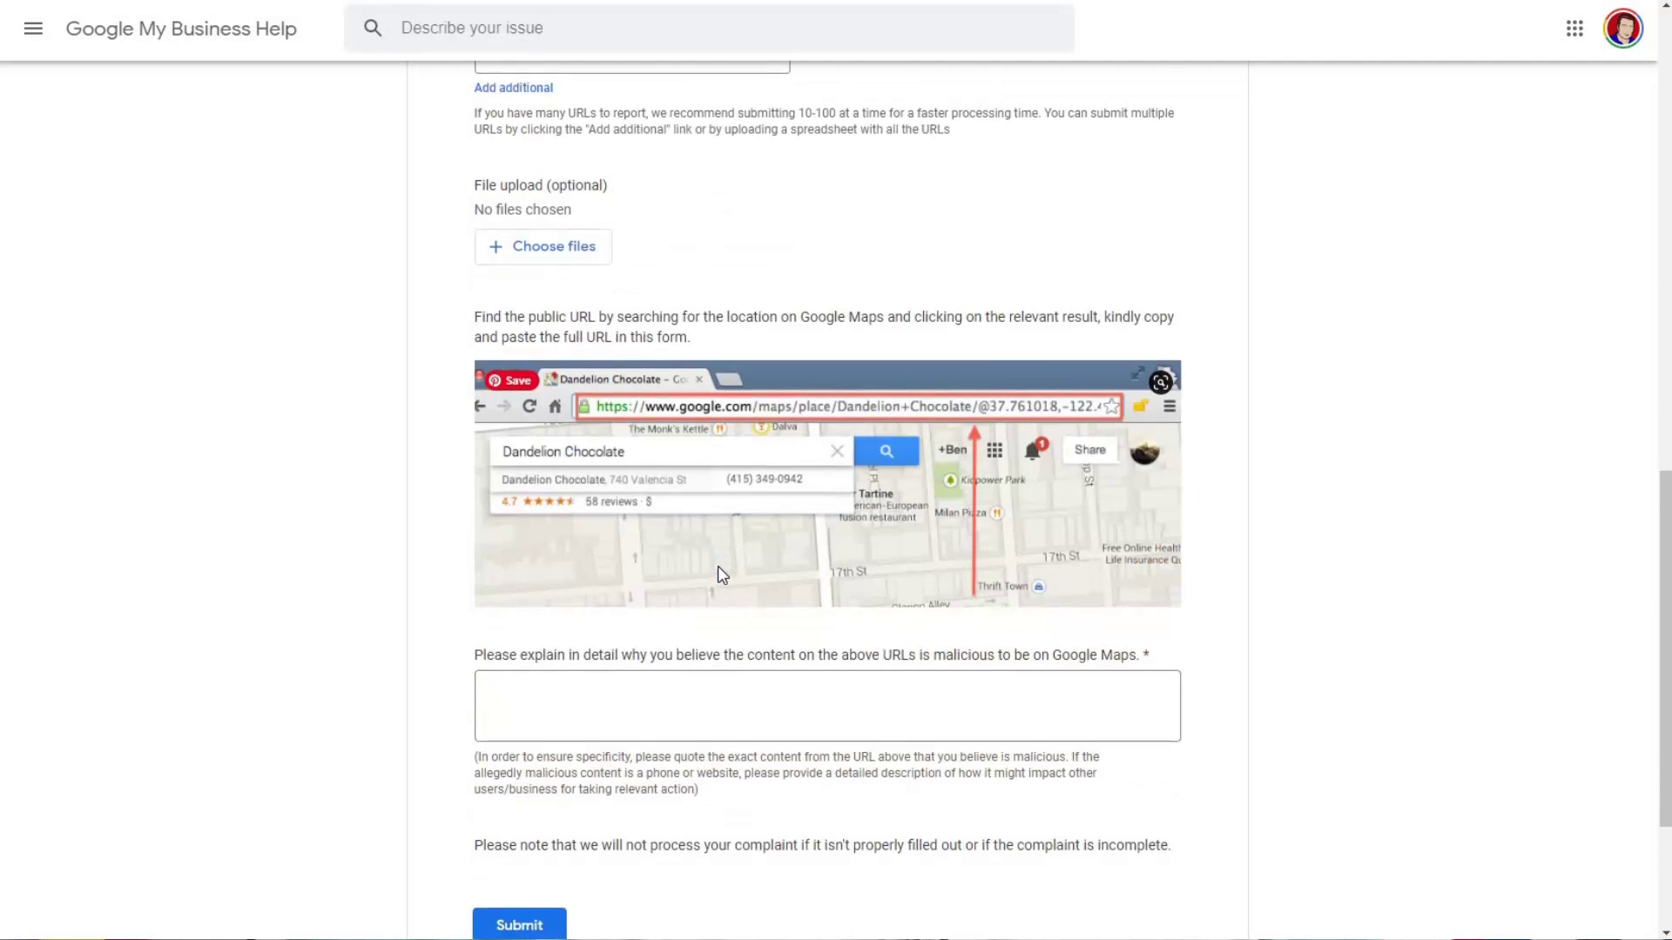
scroll(718, 566, down, 3)
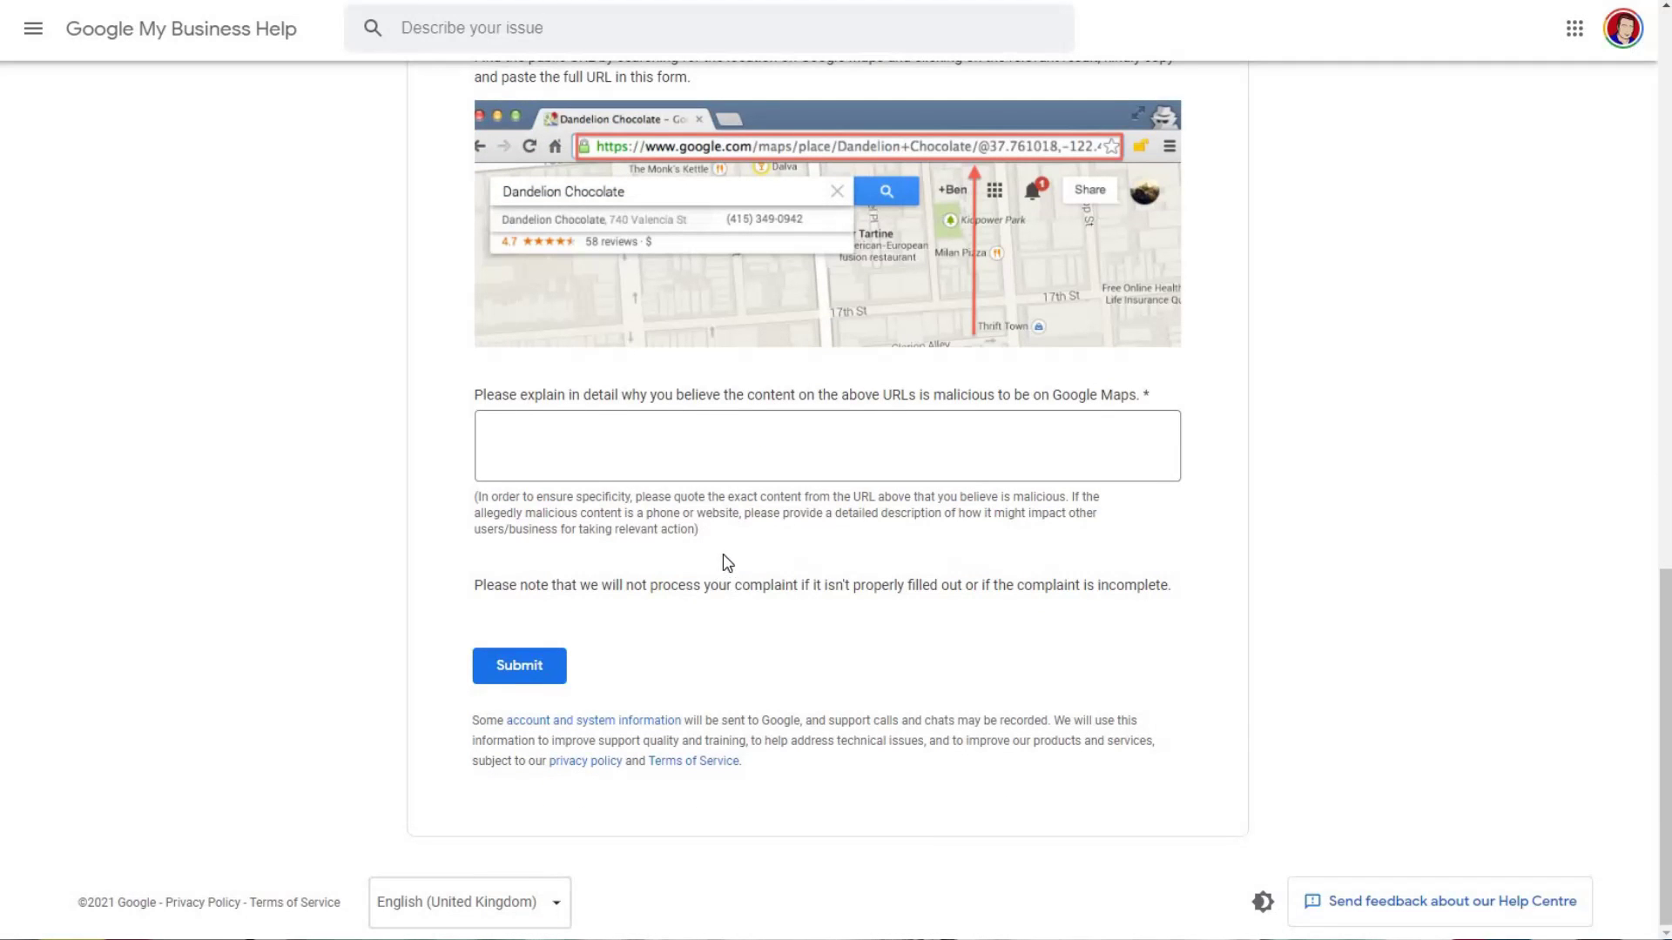
scroll(722, 557, up, 4)
scroll(725, 562, up, 12)
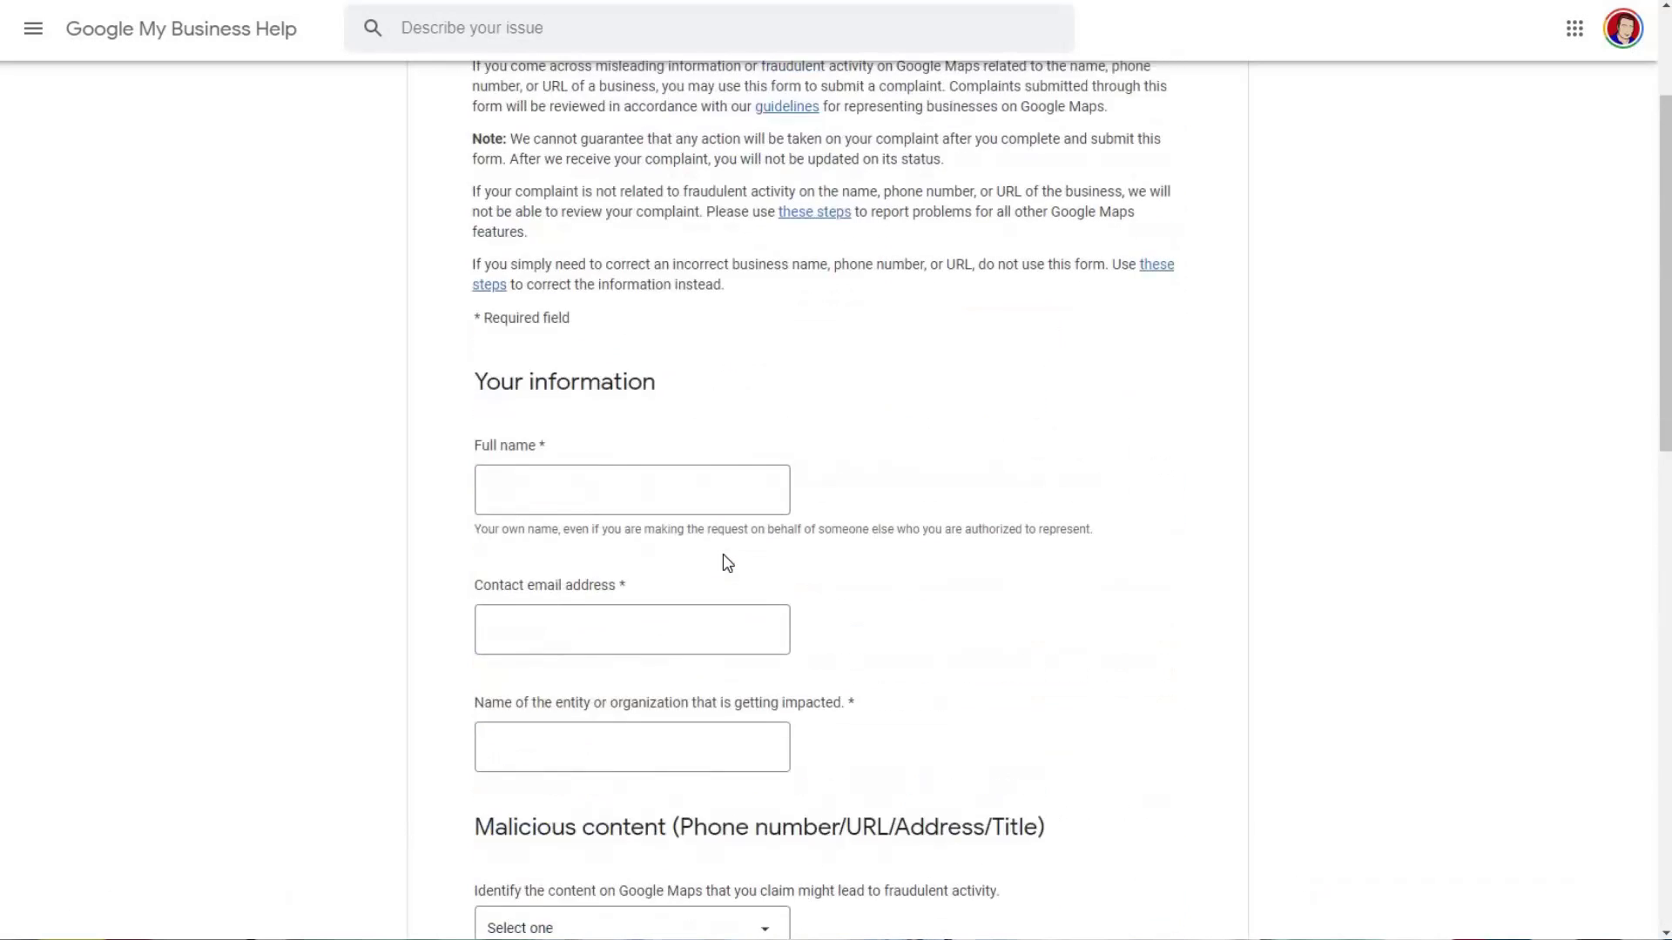